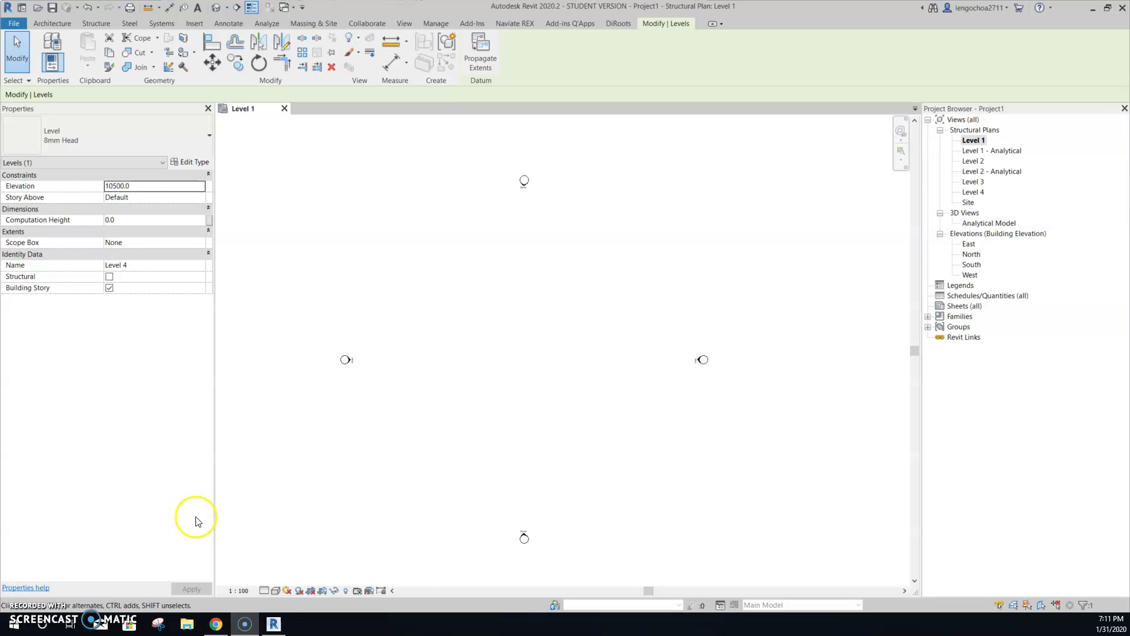
# Zoom the empty Level 1 plan between its four elevation markers and bring up the Architecture datum tools
pyautogui.scroll(-2, 421, 399)
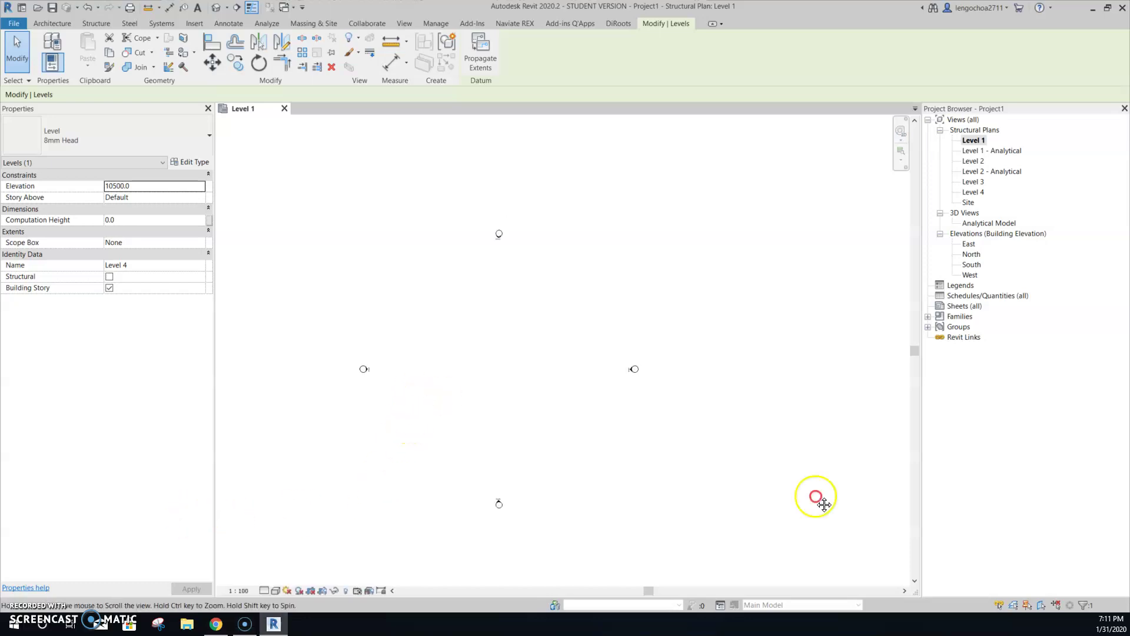
pyautogui.scroll(2, 506, 337)
pyautogui.moveTo(505, 340); pyautogui.dragTo(461, 359, button='middle')
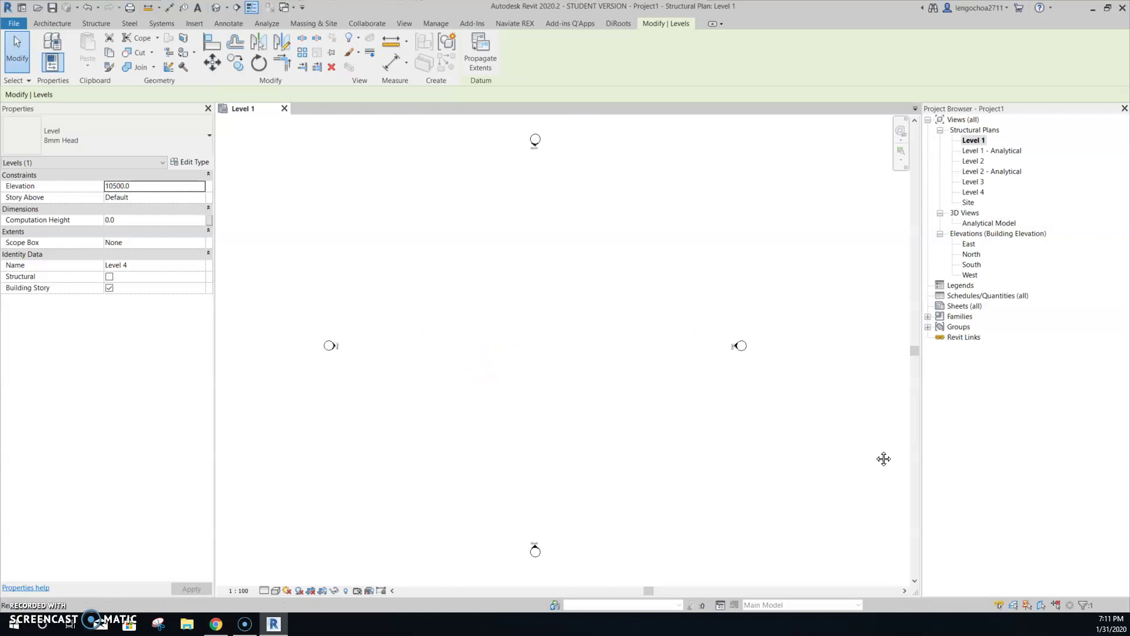
pyautogui.click(52, 25)
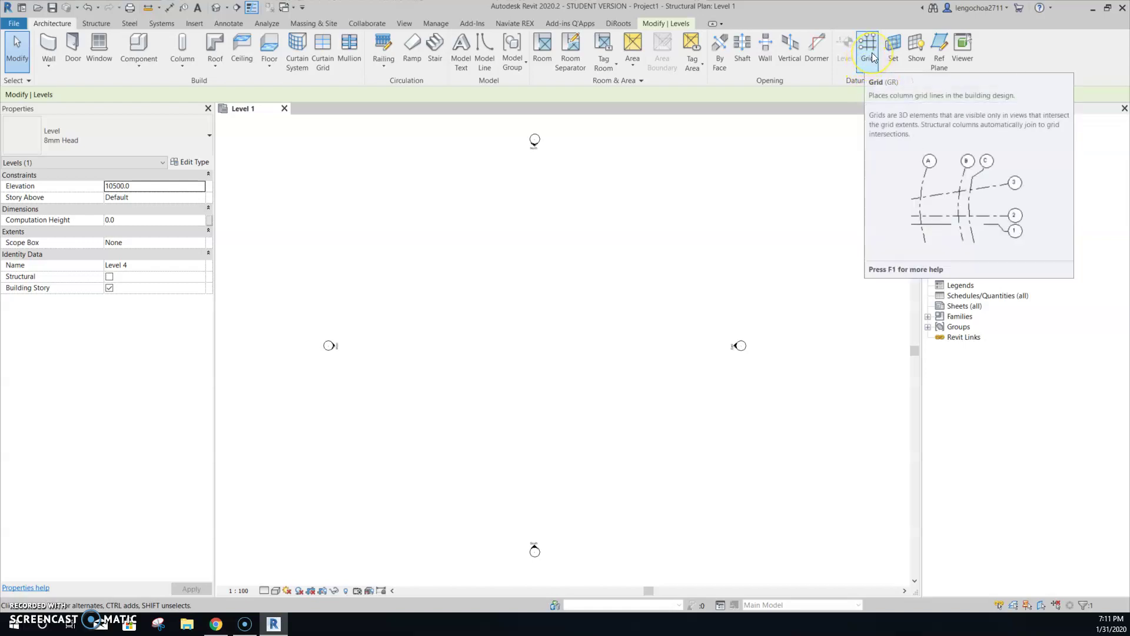
pyautogui.rightClick(592, 222)
pyautogui.click(657, 197)
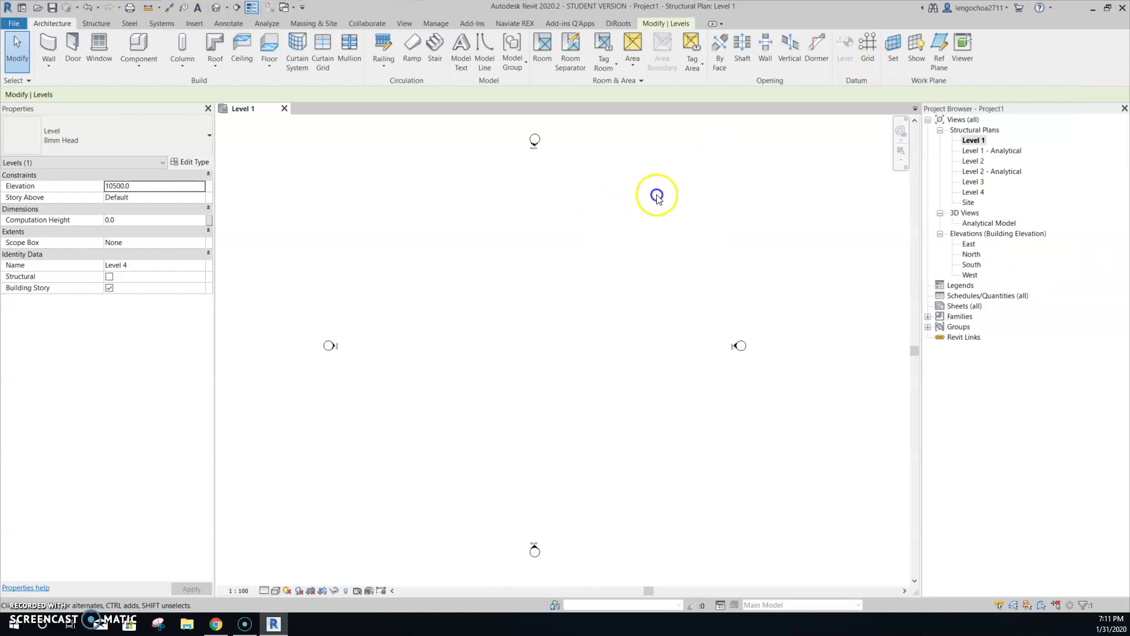
# Draw horizontal grid 1 across the lower middle of the plan and end grid placement
pyautogui.click(867, 46)
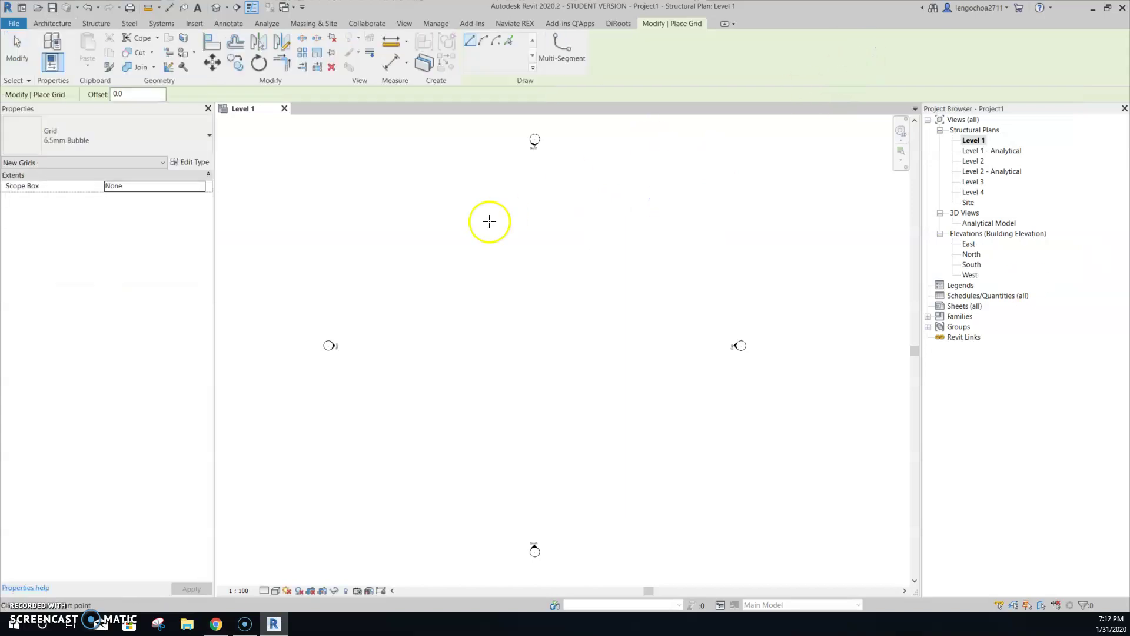
pyautogui.click(394, 413)
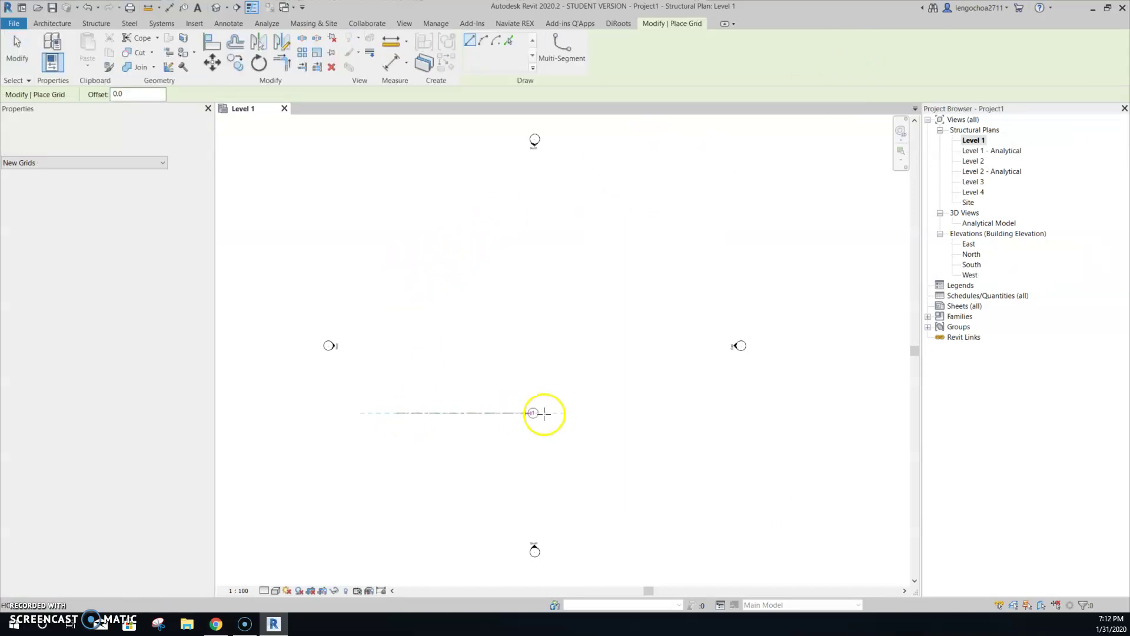
pyautogui.click(645, 413)
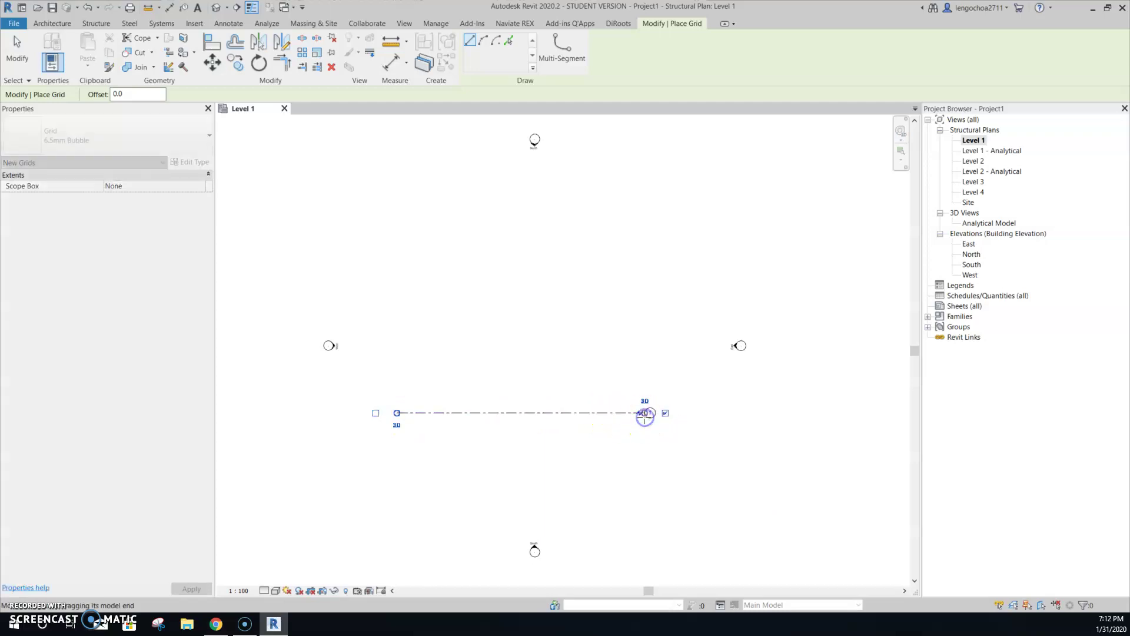
pyautogui.rightClick(661, 429)
pyautogui.click(666, 424)
pyautogui.rightClick(676, 429)
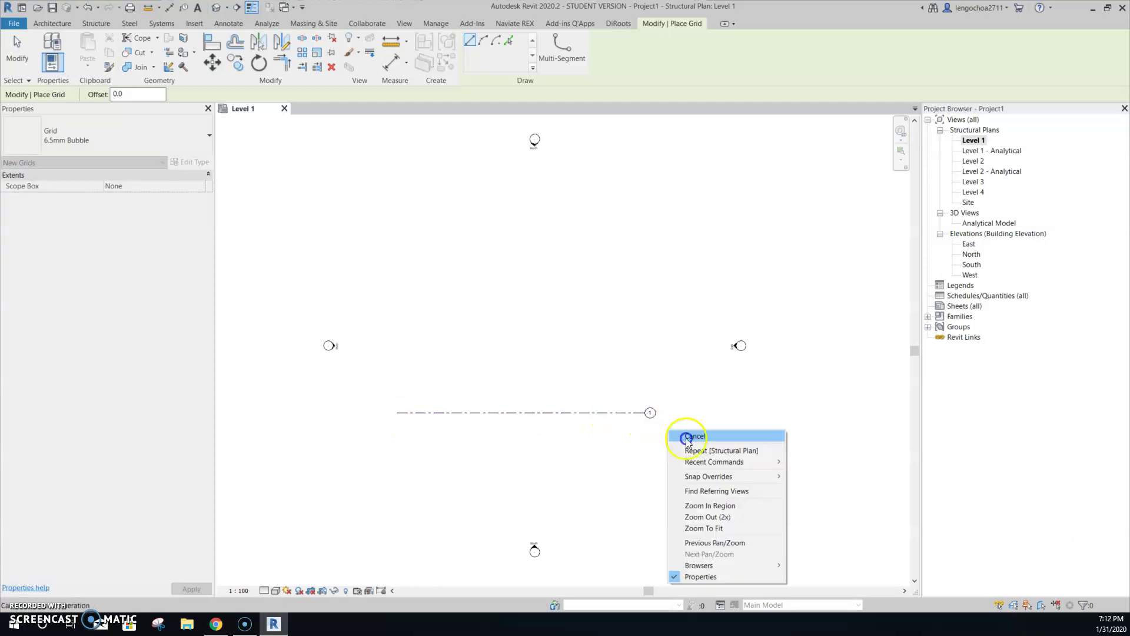
pyautogui.click(681, 435)
# Shift grid 1 to the right and reselect it
pyautogui.scroll(2, 659, 422)
pyautogui.scroll(2, 647, 417)
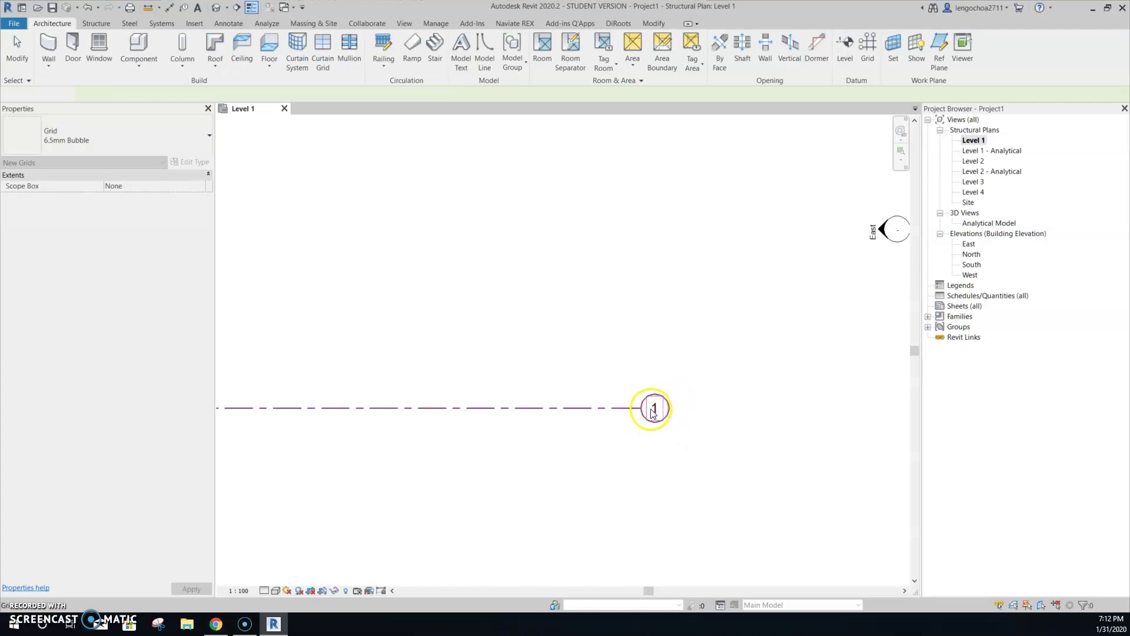
pyautogui.click(655, 410)
pyautogui.moveTo(609, 406); pyautogui.dragTo(701, 398)
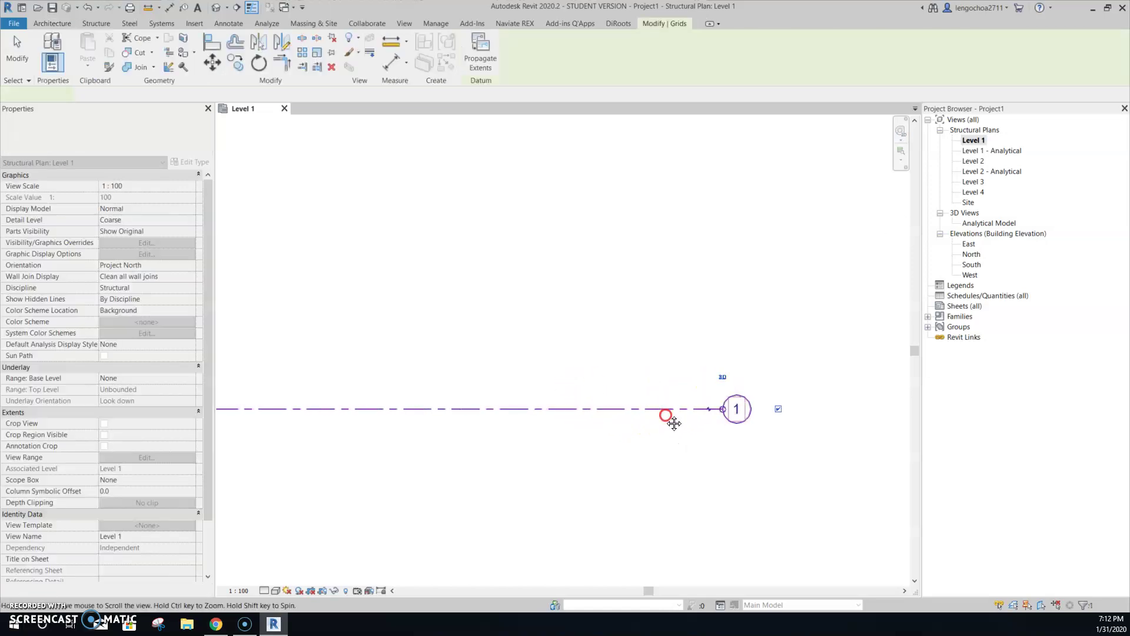
pyautogui.scroll(-3, 701, 398)
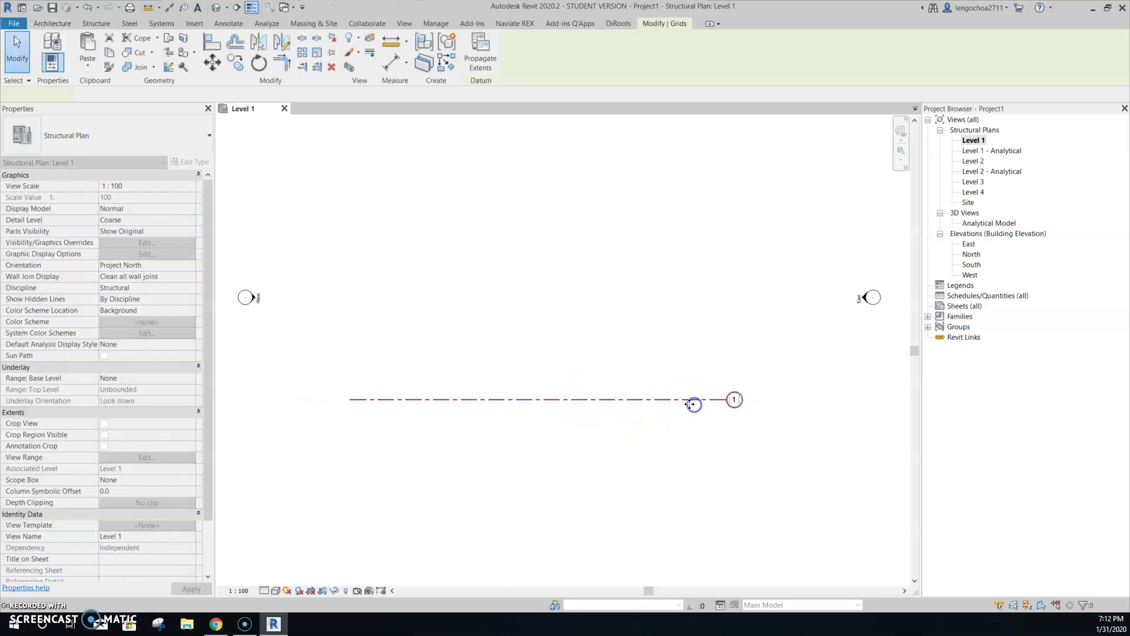
pyautogui.scroll(1, 690, 399)
pyautogui.click(692, 412)
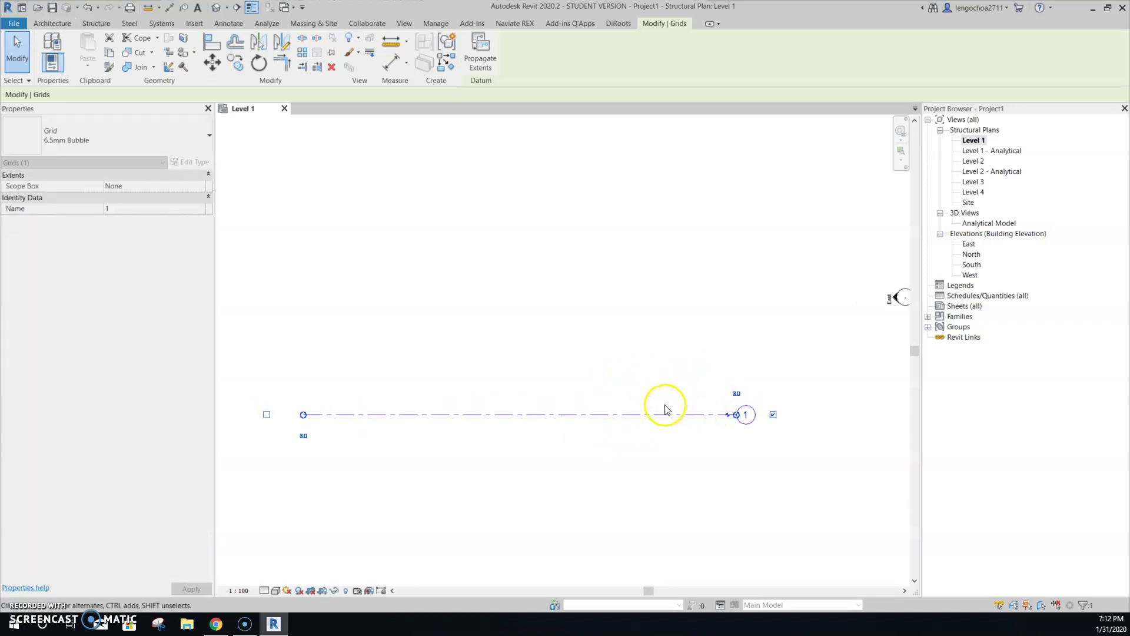
# Using GR, draw horizontal grid 2 3900 above grid 1
pyautogui.press('g')
pyautogui.press('r')
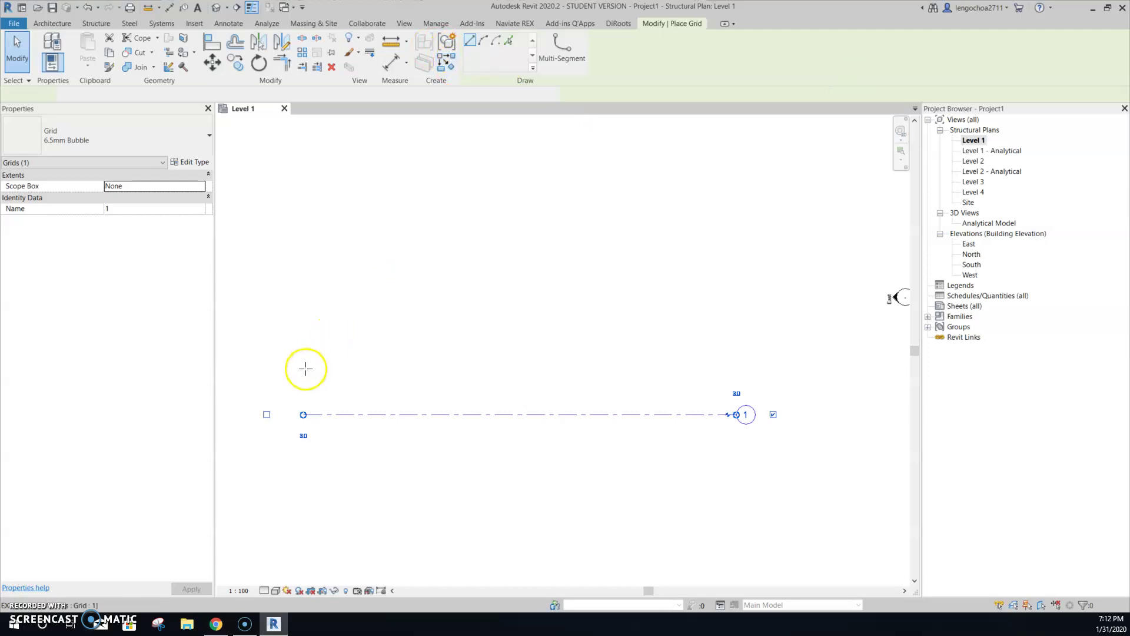
pyautogui.click(304, 359)
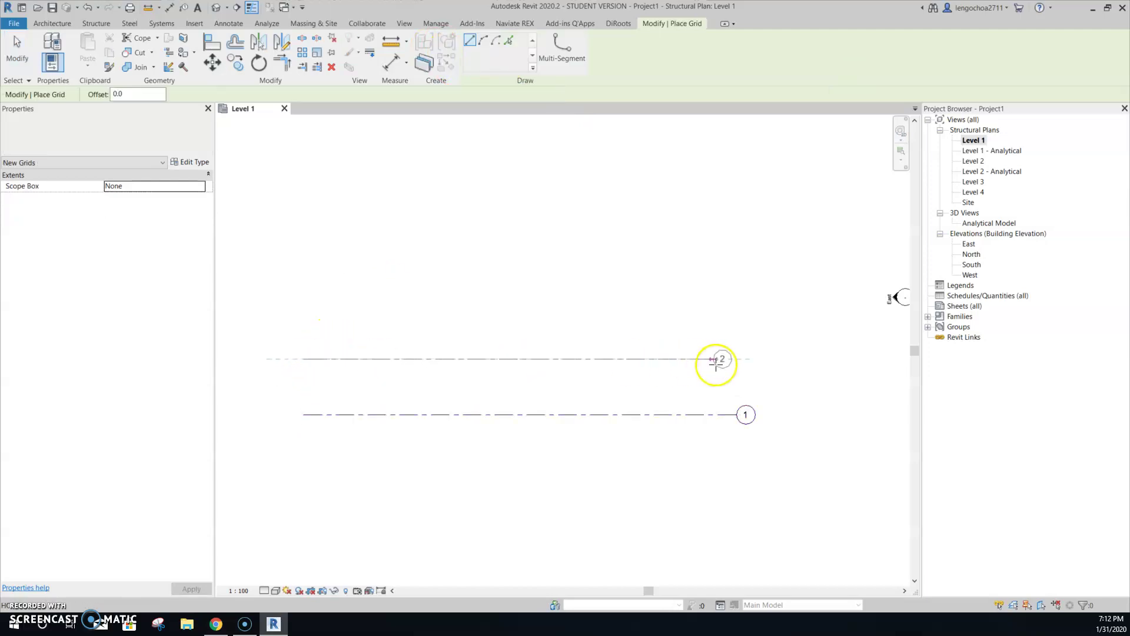
pyautogui.click(736, 358)
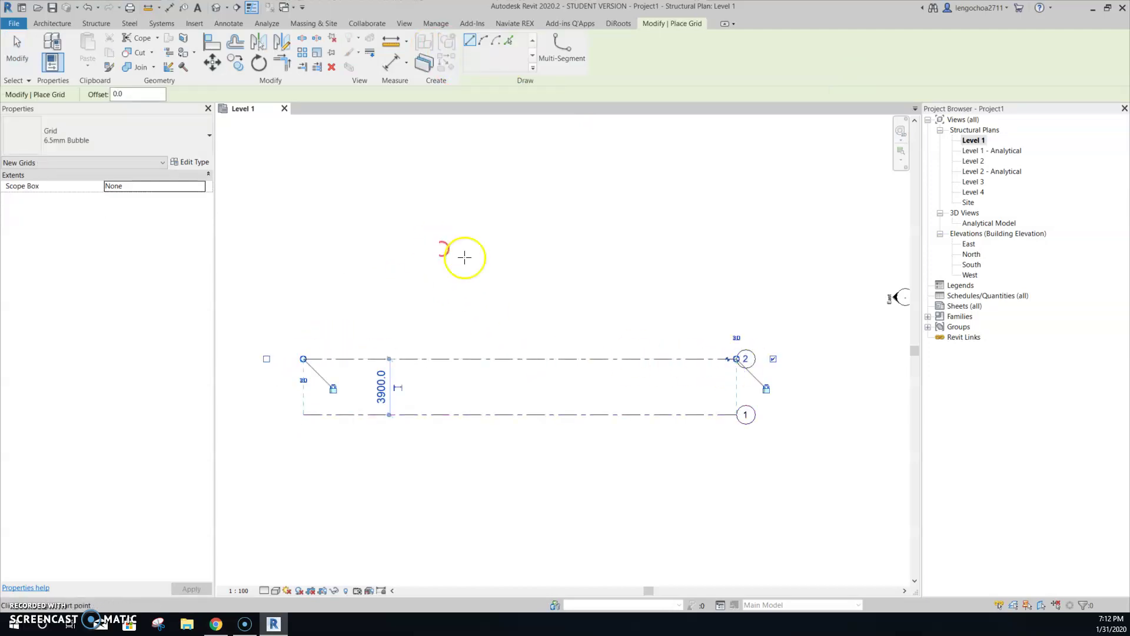
# Draw a vertical grid crossing the horizontal grids and end grid placement
pyautogui.click(364, 266)
pyautogui.click(359, 434)
pyautogui.rightClick(368, 429)
pyautogui.click(390, 432)
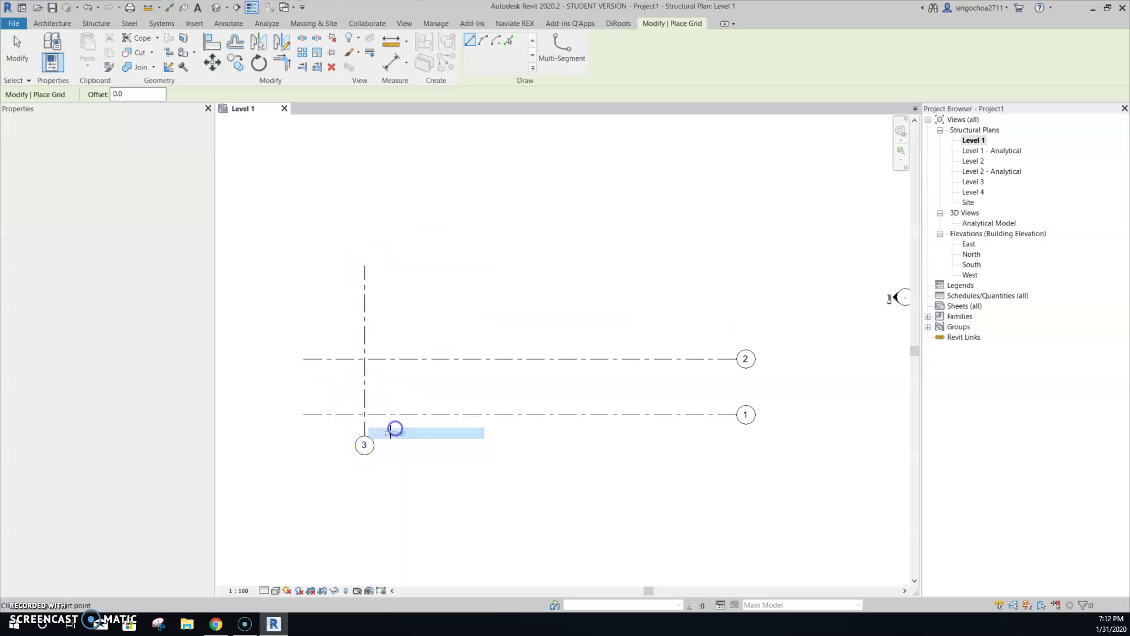
pyautogui.scroll(2, 365, 445)
# Rename the vertical grid's bubble to A
pyautogui.click(366, 447)
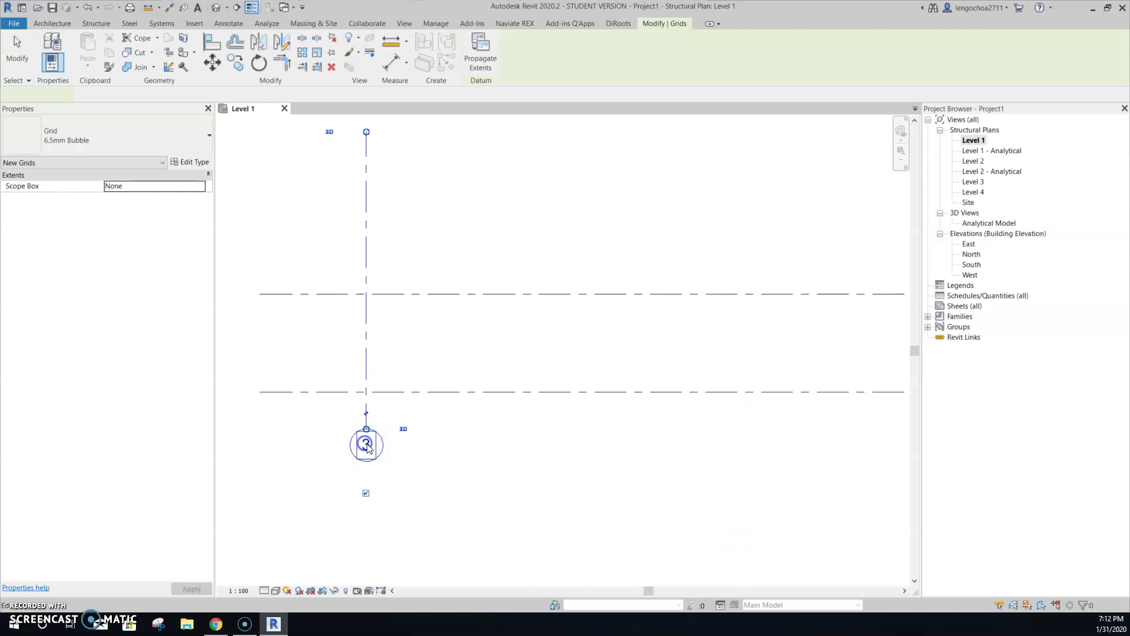
pyautogui.click(367, 445)
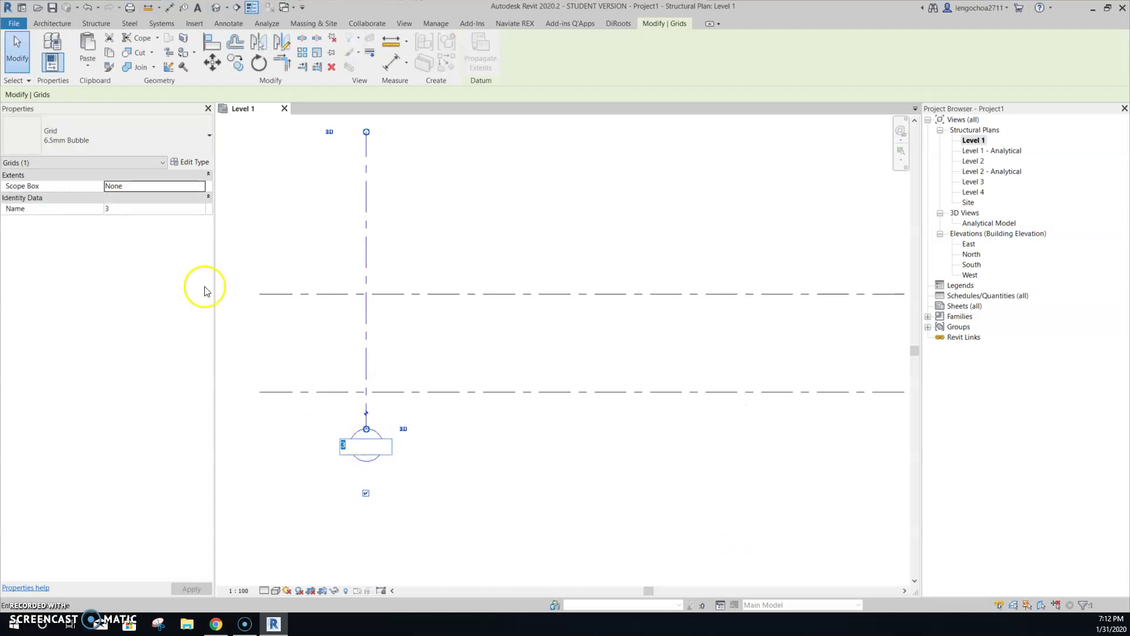
pyautogui.click(124, 211)
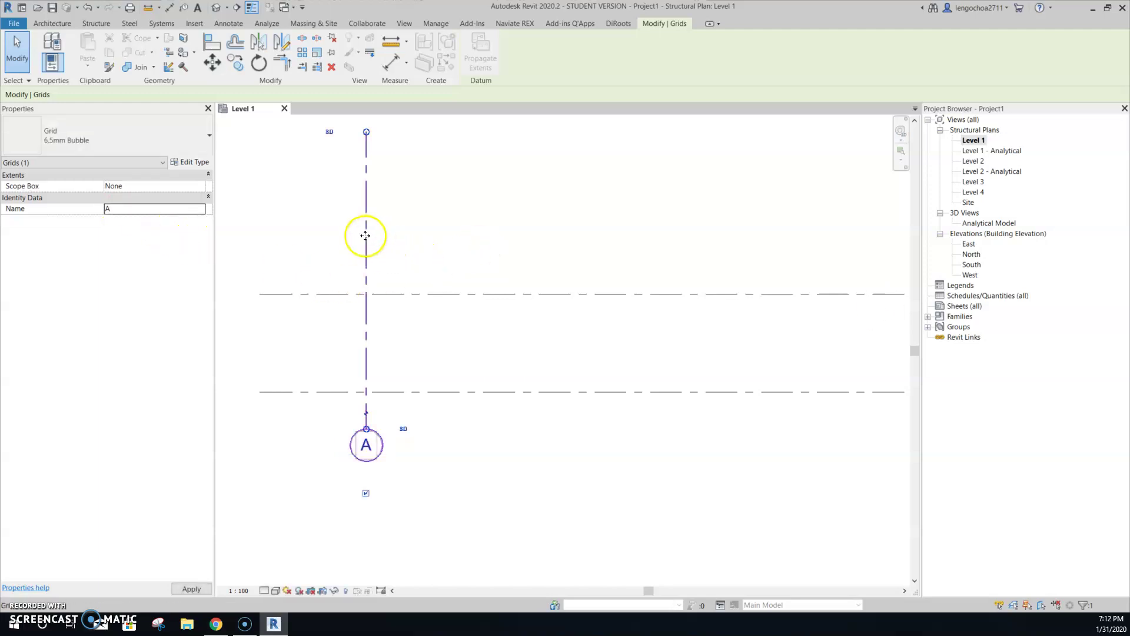
pyautogui.click(367, 235)
# Copy grid A 10300 to the right as grid B
pyautogui.keyDown('ctrl'); pyautogui.moveTo(367, 235); pyautogui.dragTo(624, 236); pyautogui.keyUp('ctrl')
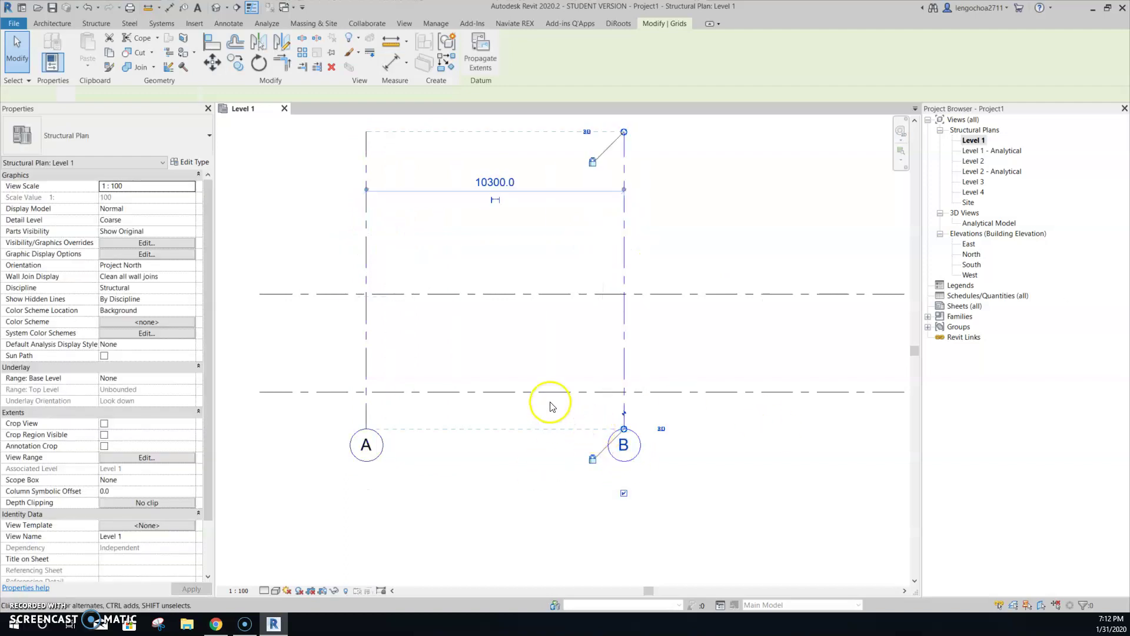
pyautogui.scroll(-3, 559, 412)
pyautogui.moveTo(670, 278); pyautogui.dragTo(679, 286, button='middle')
pyautogui.scroll(2, 604, 356)
pyautogui.click(573, 332)
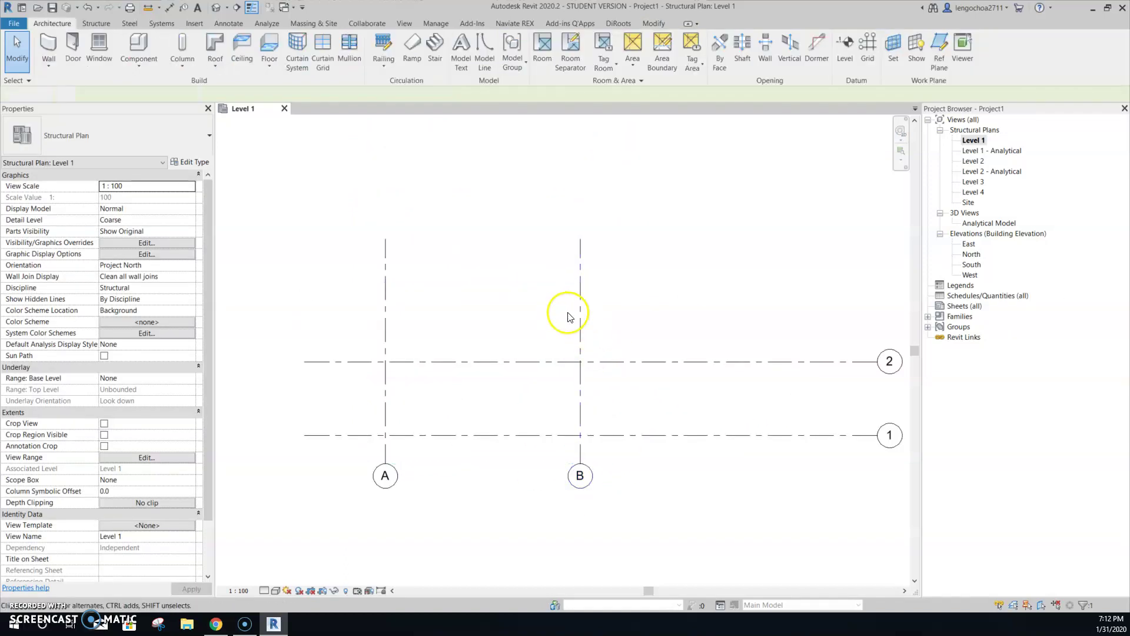
pyautogui.scroll(-2, 624, 321)
pyautogui.scroll(-1, 573, 340)
# Pull grid 2's end further to the left
pyautogui.click(579, 341)
pyautogui.scroll(1, 730, 345)
pyautogui.moveTo(710, 339); pyautogui.dragTo(558, 336)
pyautogui.click(618, 272)
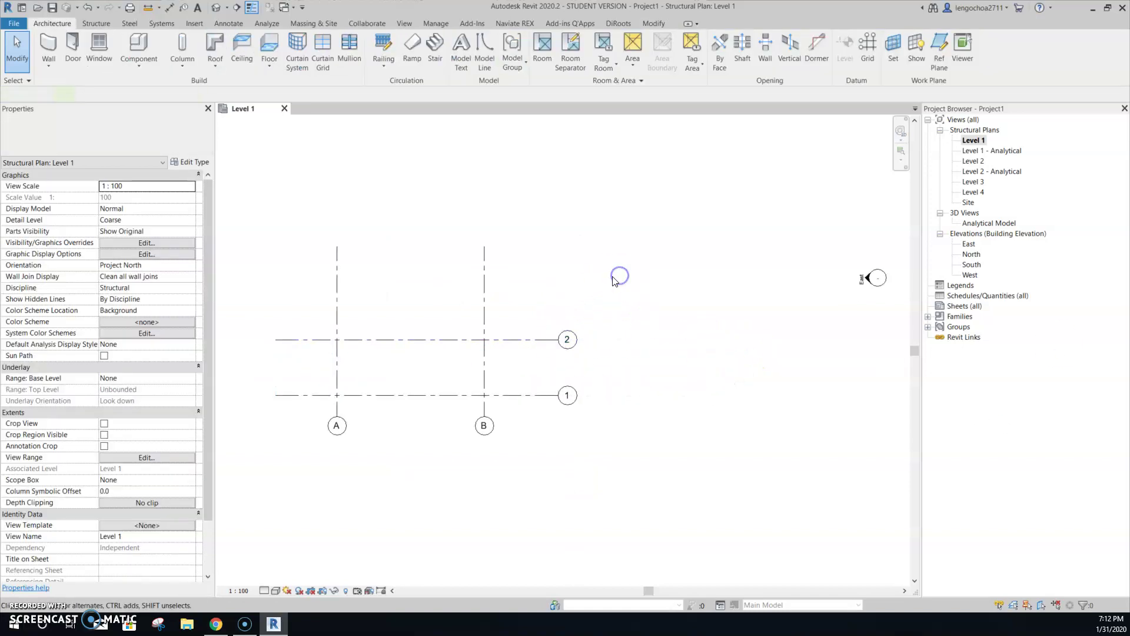
# Move the whole grid layout up and to the right, then select grid A
pyautogui.scroll(-3, 588, 295)
pyautogui.moveTo(460, 312); pyautogui.dragTo(529, 285)
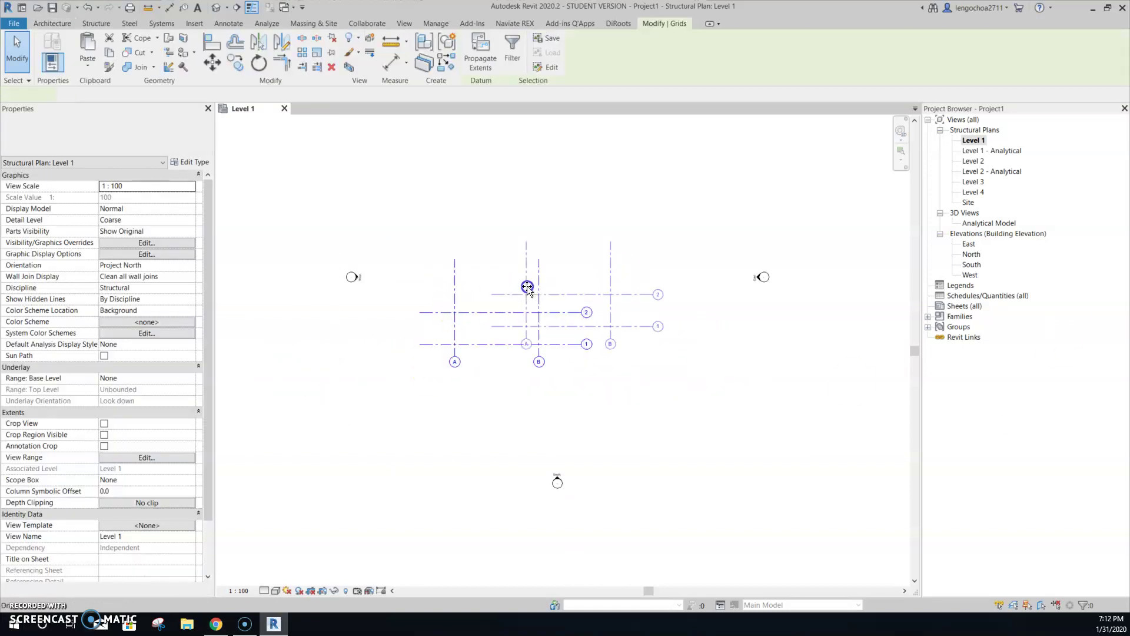
pyautogui.click(542, 244)
pyautogui.scroll(2, 539, 254)
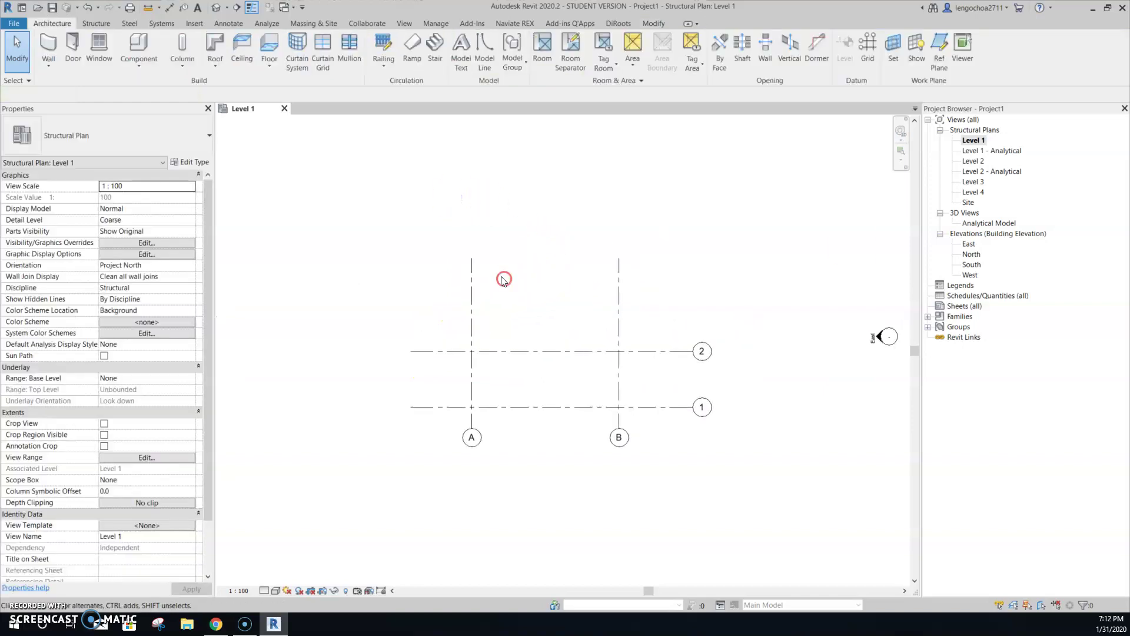
pyautogui.click(471, 289)
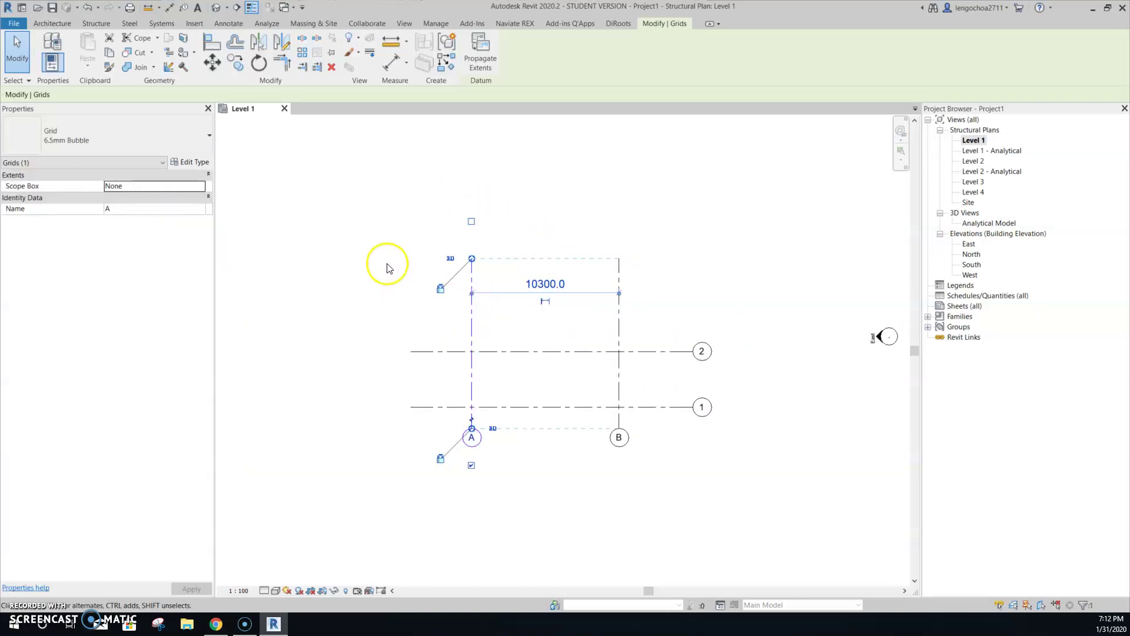
# In the grid's Type Properties, try Symbol <none>, then apply M_Grid Head - No Bubble
pyautogui.click(199, 162)
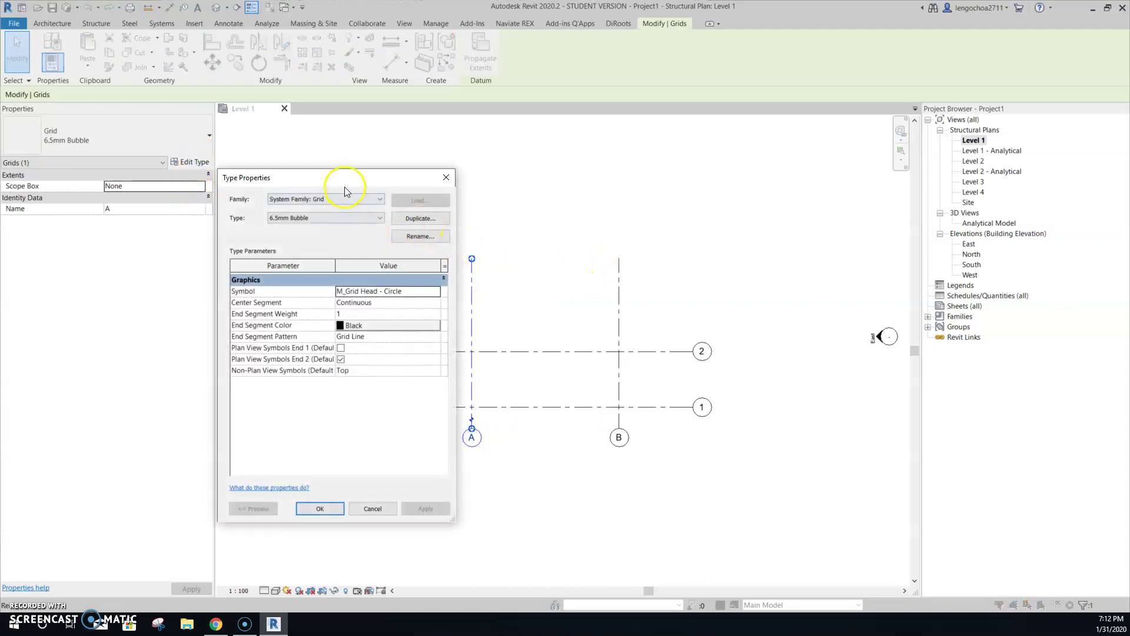
pyautogui.moveTo(345, 184); pyautogui.dragTo(344, 158)
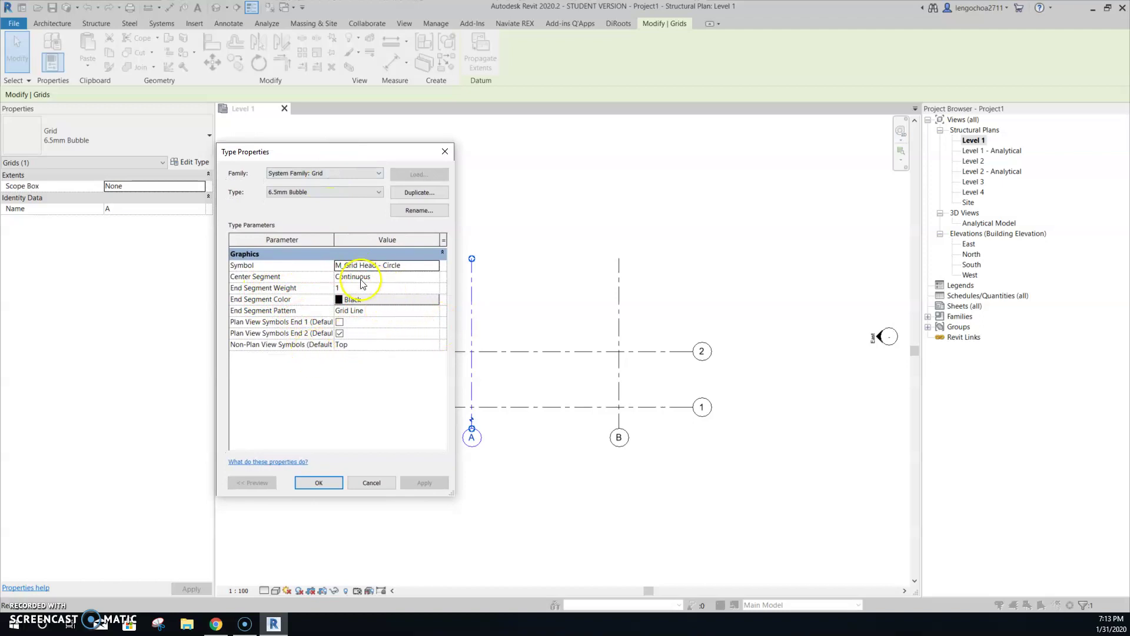
pyautogui.click(435, 266)
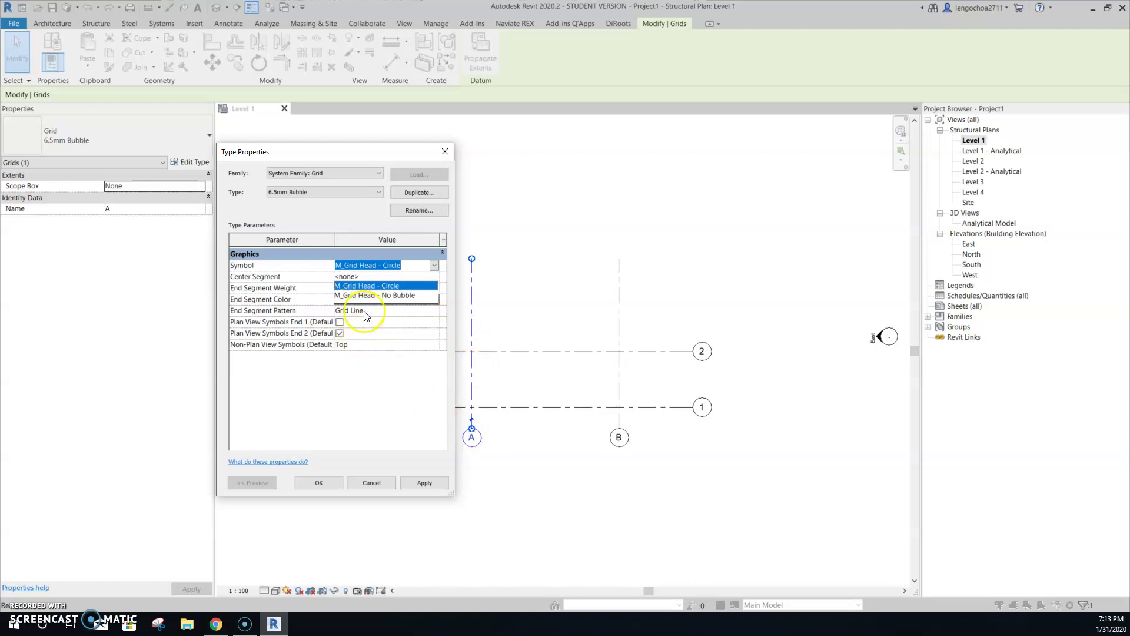
pyautogui.click(352, 276)
pyautogui.click(425, 482)
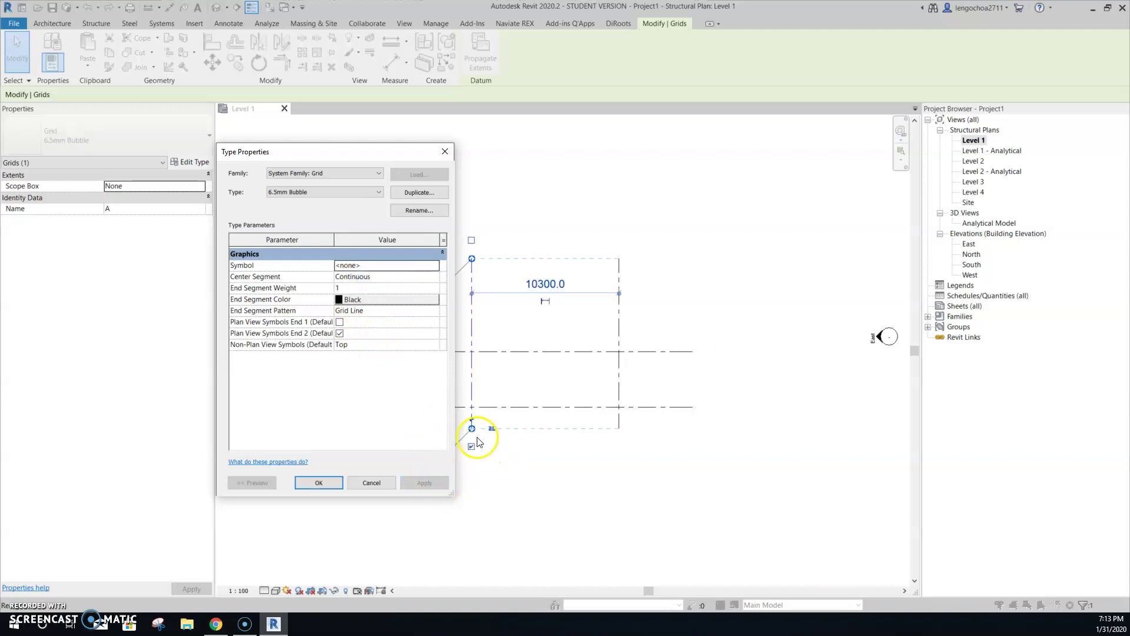
pyautogui.click(432, 265)
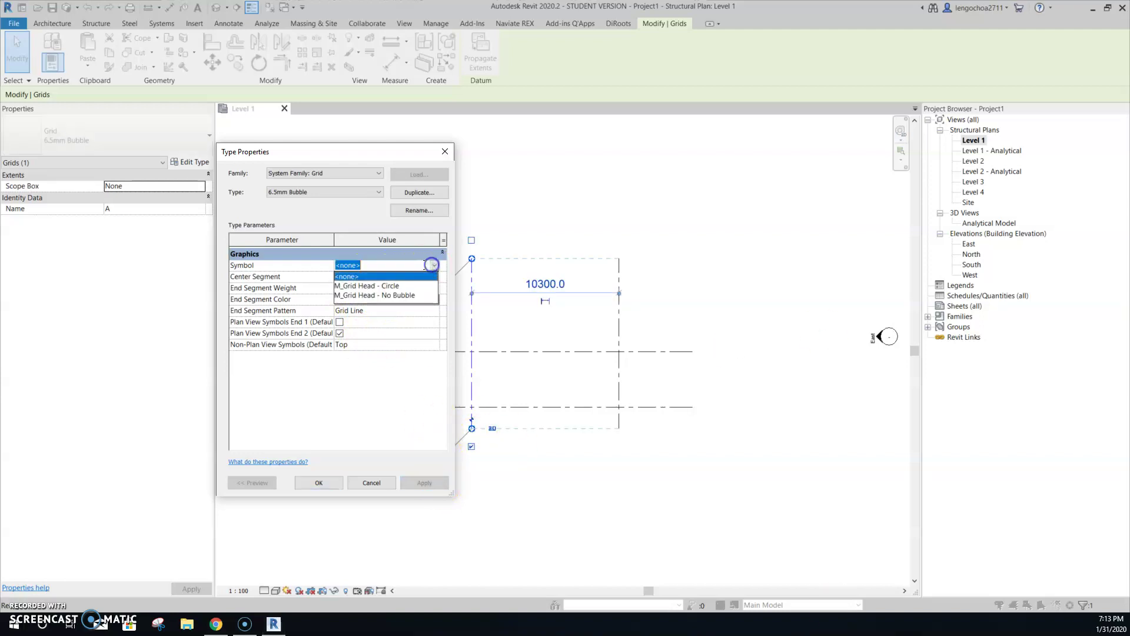
pyautogui.click(375, 294)
pyautogui.click(440, 481)
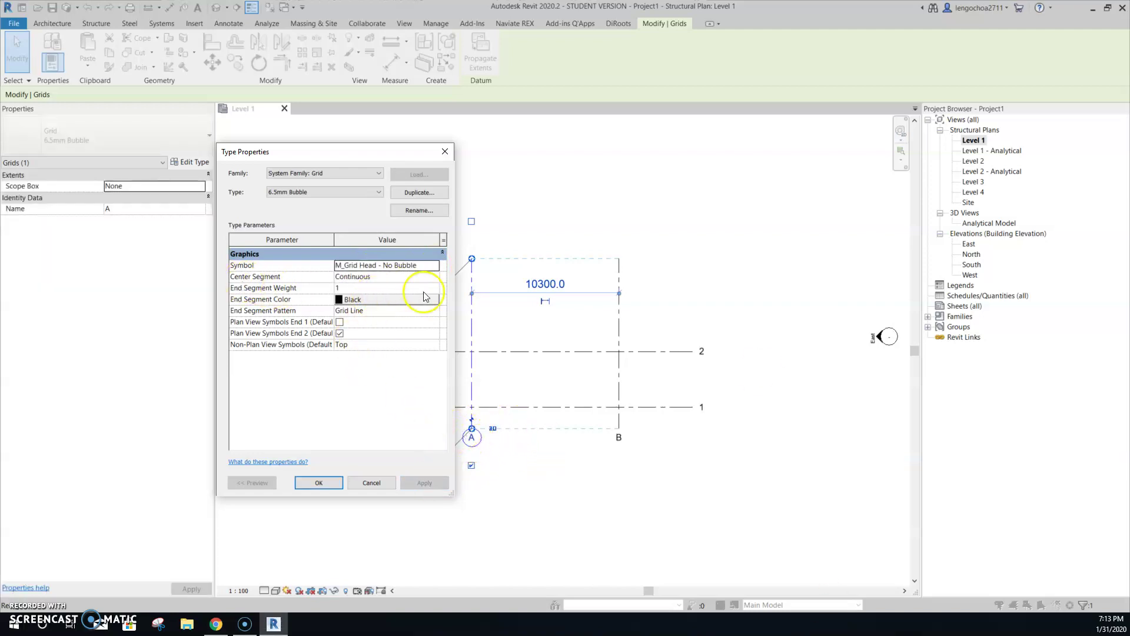
# Set the grid End Segment Color to pink RGB 255-000-128
pyautogui.click(353, 299)
pyautogui.click(307, 267)
pyautogui.click(380, 423)
pyautogui.click(422, 485)
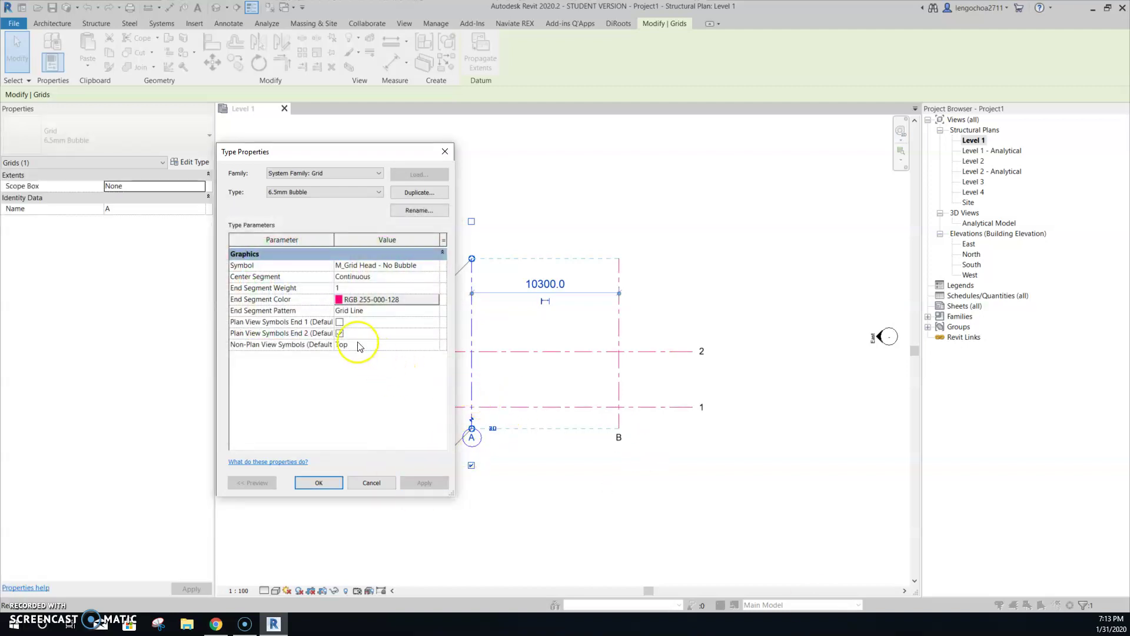
# Set the End Segment Pattern to Dot 2mm
pyautogui.click(428, 311)
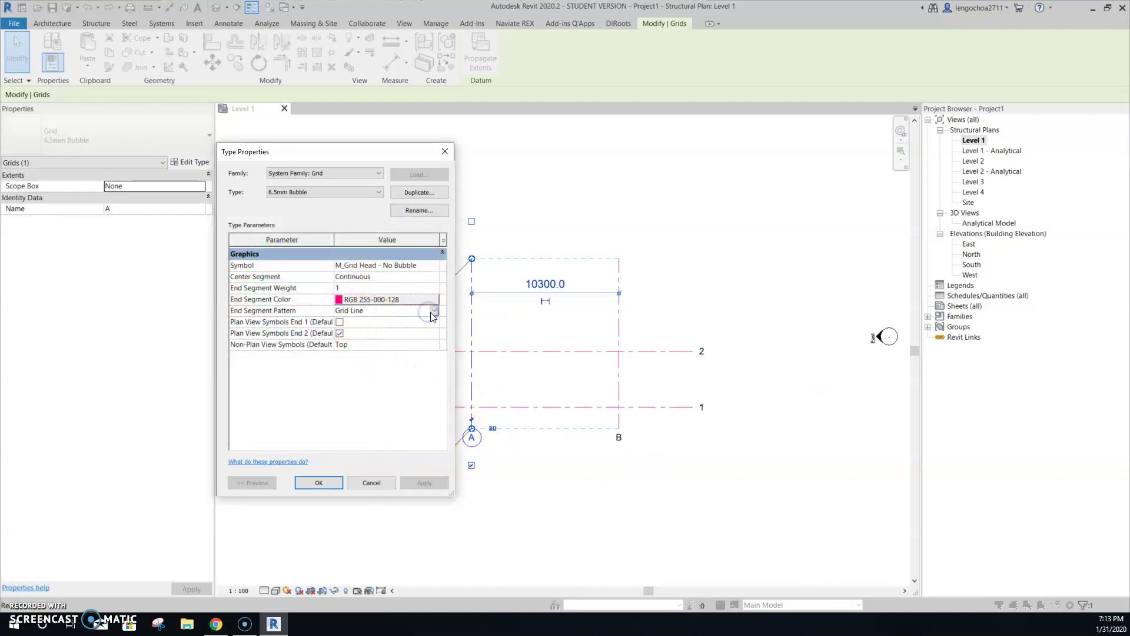
pyautogui.click(433, 311)
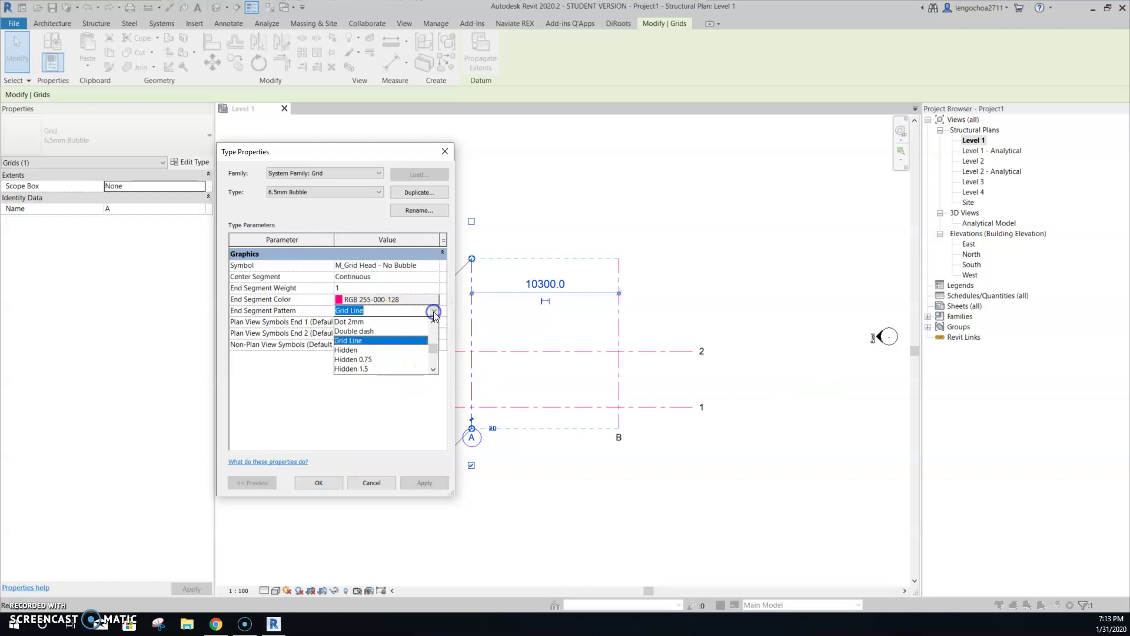
pyautogui.click(369, 323)
pyautogui.click(425, 482)
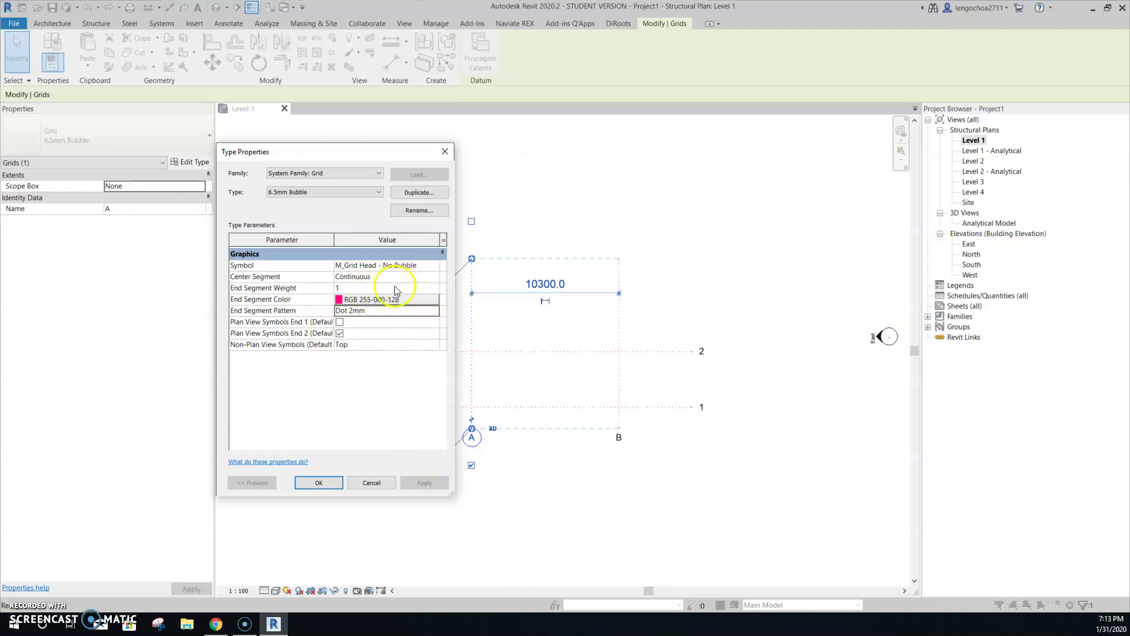
# Try Center Segment None, revert it to Continuous, and confirm the type changes
pyautogui.click(437, 278)
pyautogui.click(412, 300)
pyautogui.click(426, 481)
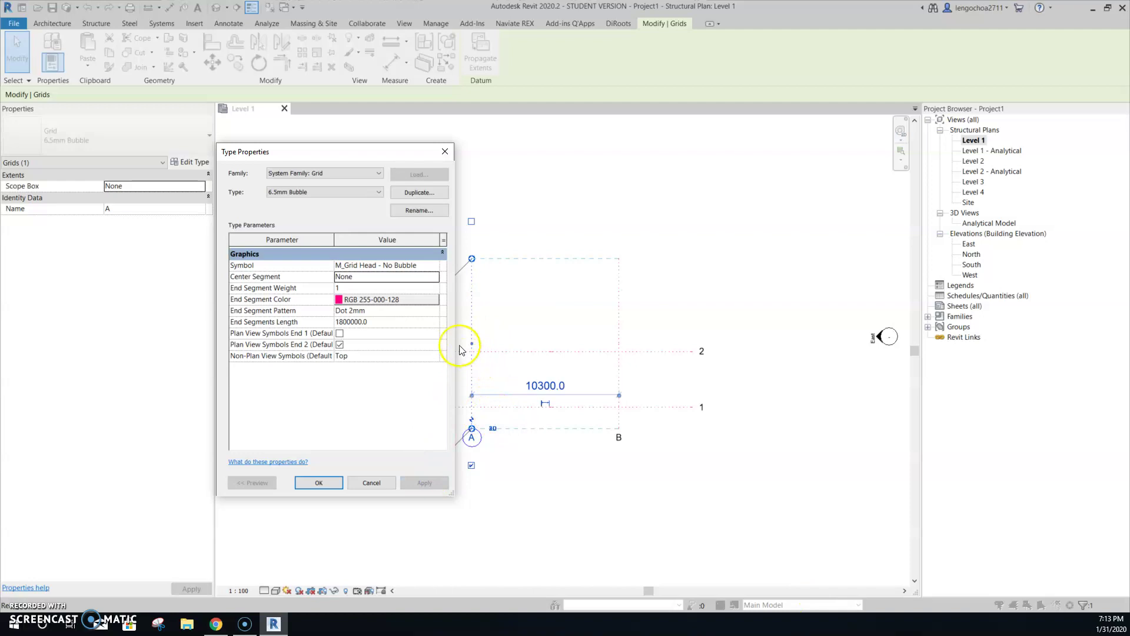
pyautogui.click(434, 276)
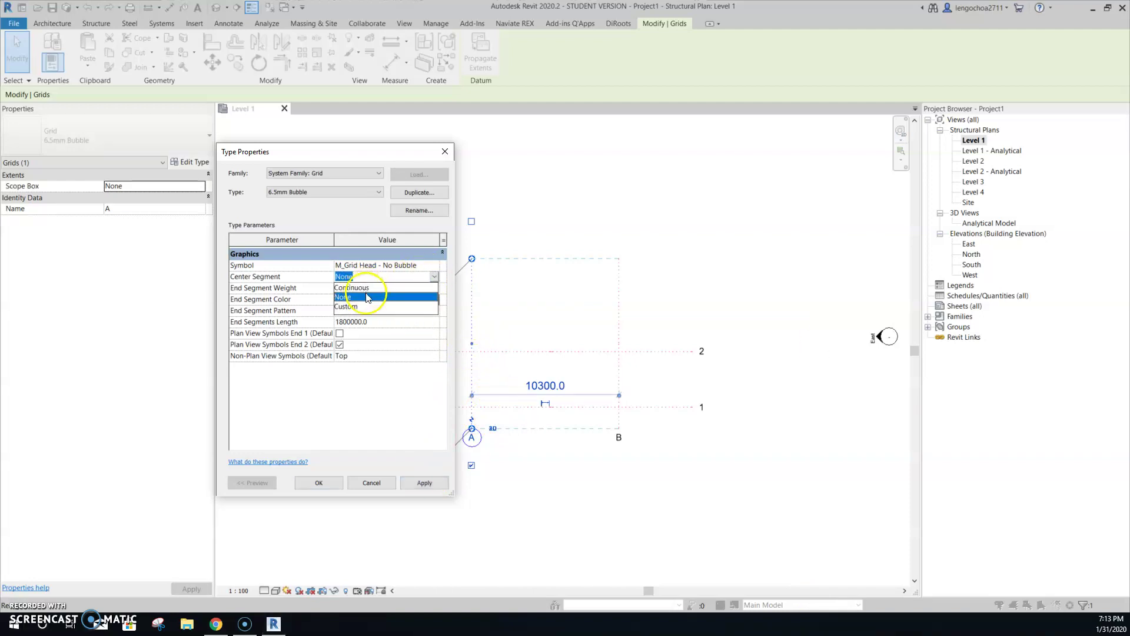
pyautogui.click(362, 288)
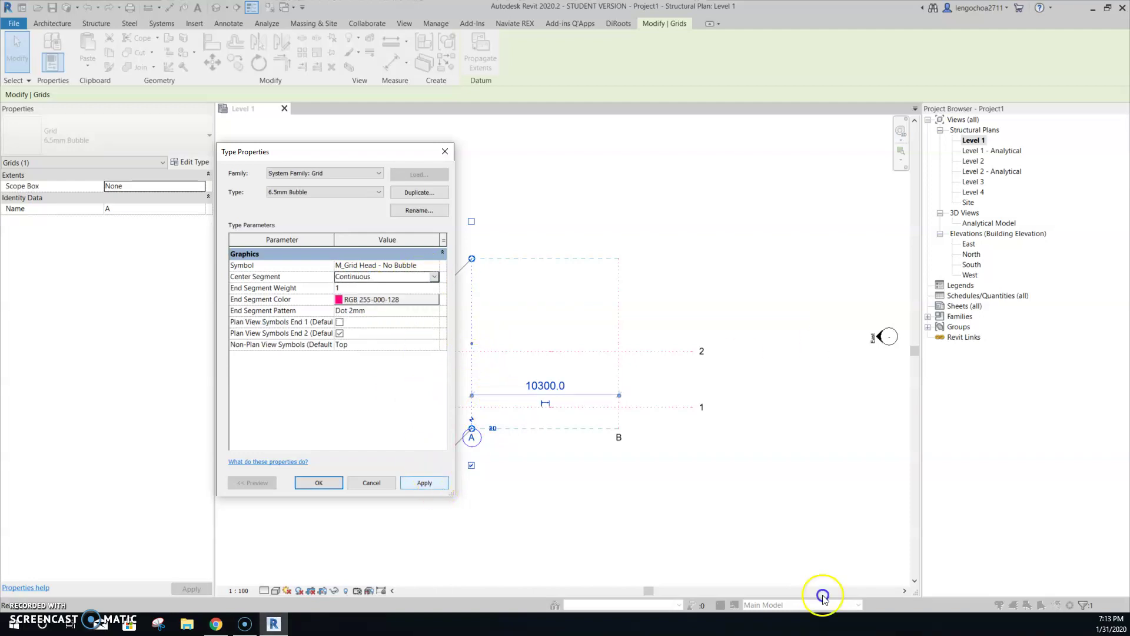
pyautogui.click(434, 480)
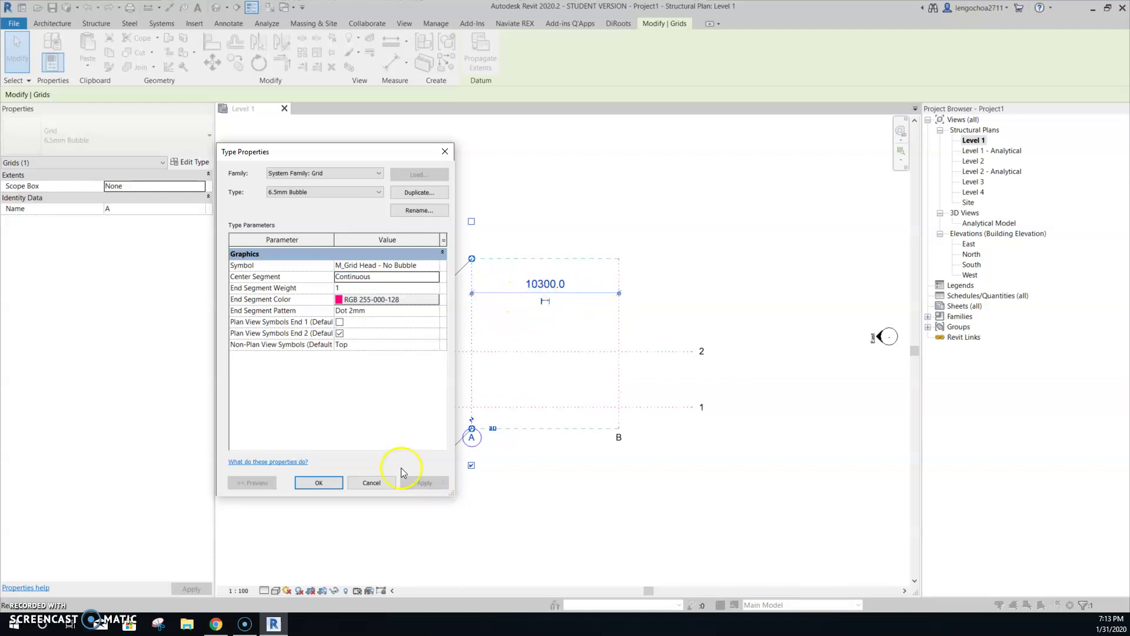
pyautogui.click(325, 482)
# Select grid A and open its grid type properties beside the plan
pyautogui.scroll(3, 468, 303)
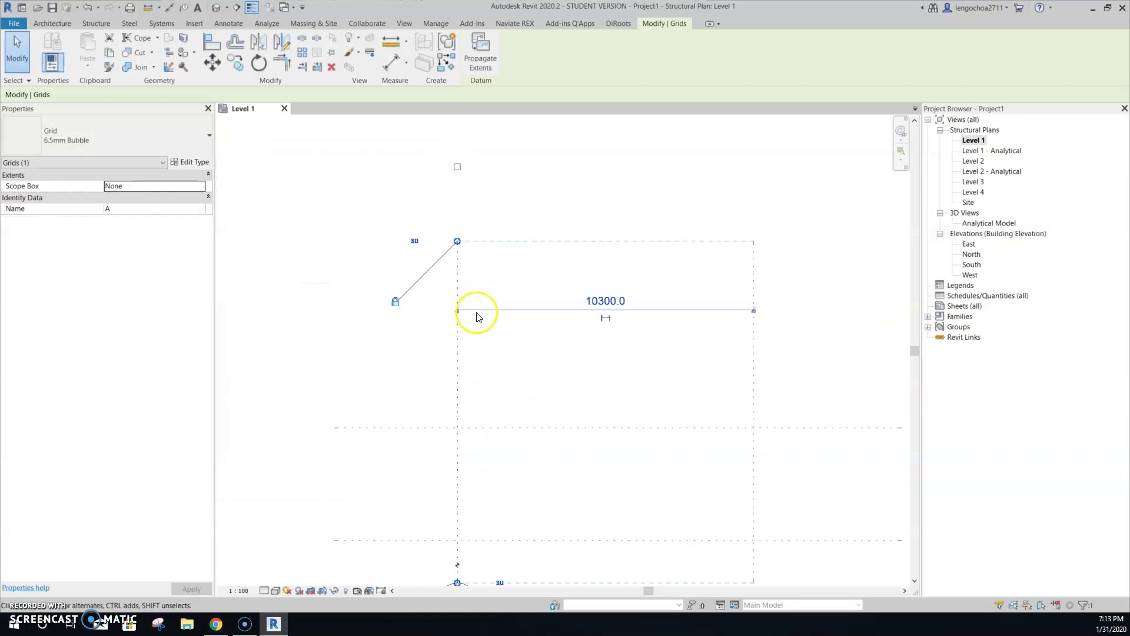
pyautogui.scroll(-1, 473, 300)
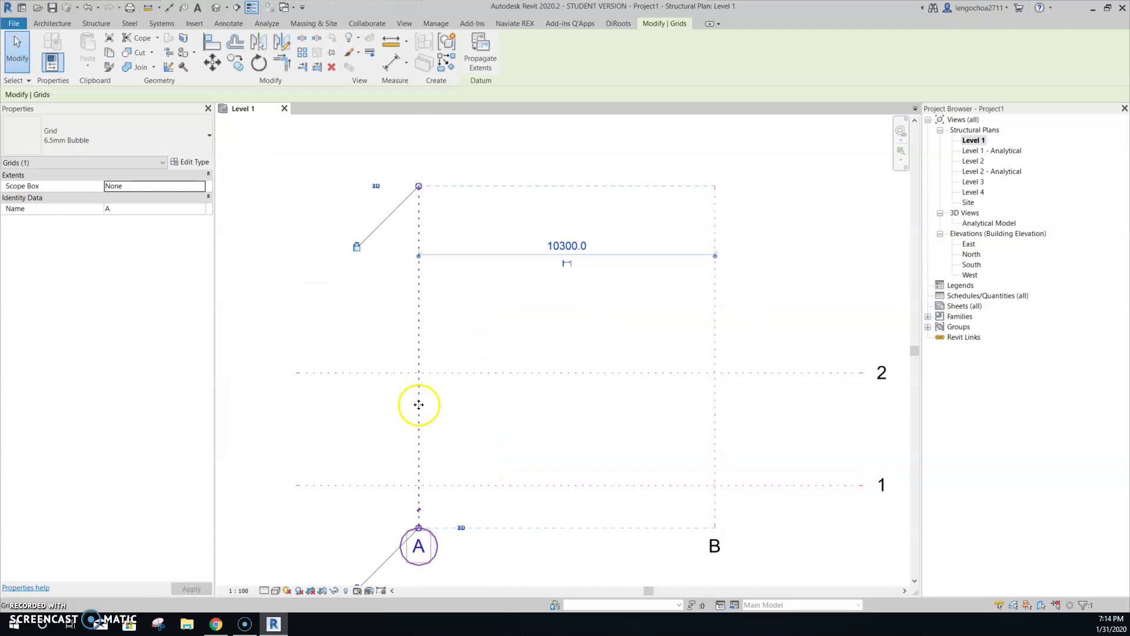
pyautogui.moveTo(404, 385); pyautogui.dragTo(411, 398, button='middle')
pyautogui.click(360, 353)
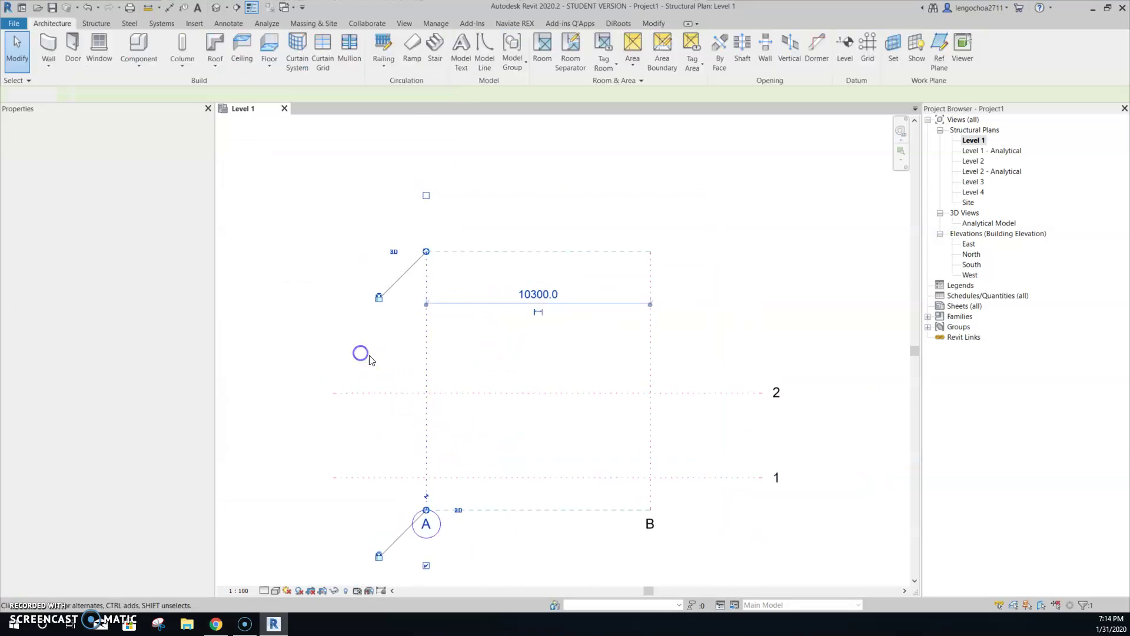
pyautogui.click(429, 399)
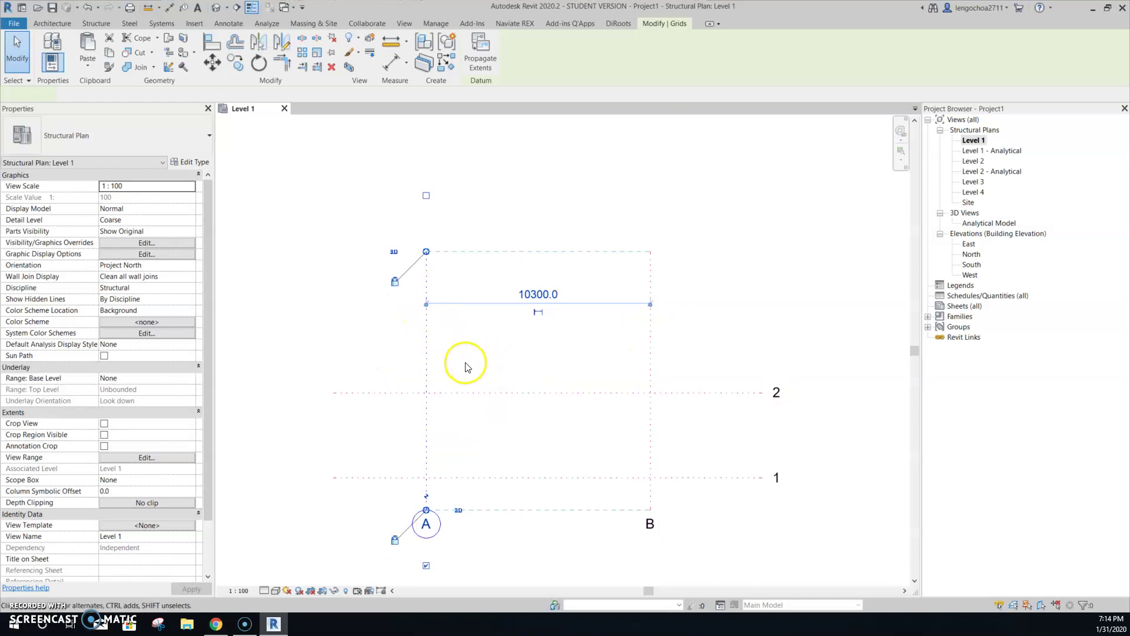
pyautogui.click(425, 305)
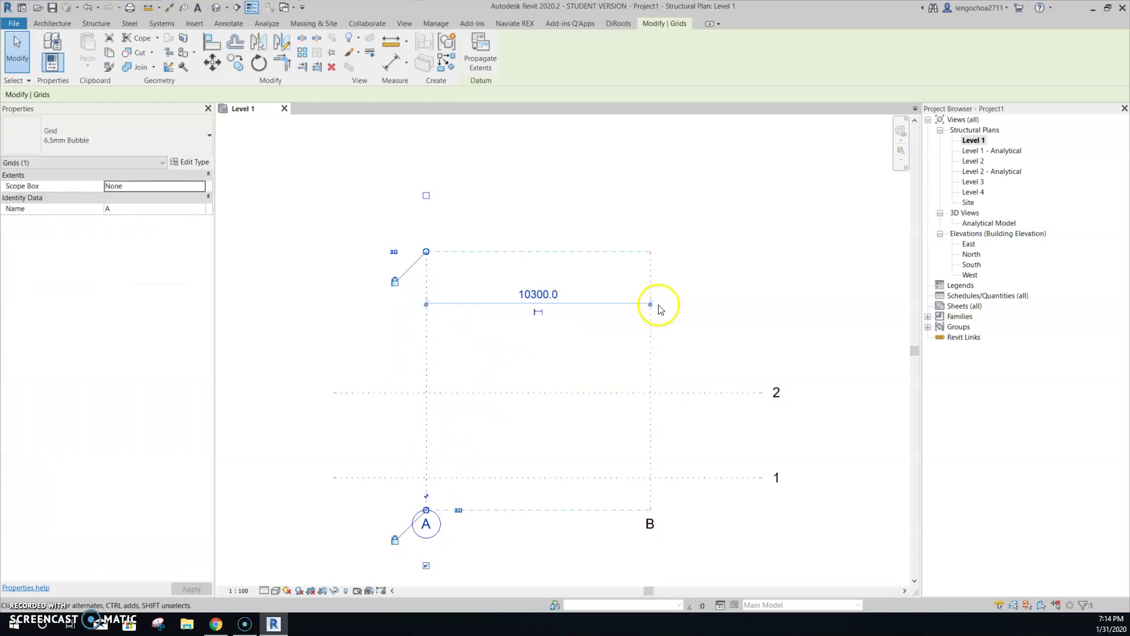
pyautogui.click(194, 162)
pyautogui.moveTo(350, 153)
pyautogui.mouseDown()
pyautogui.moveTo(912, 170)
pyautogui.moveTo(923, 159)
pyautogui.mouseUp()
# Set Center Segment to Custom with a violet colour
pyautogui.click(1020, 282)
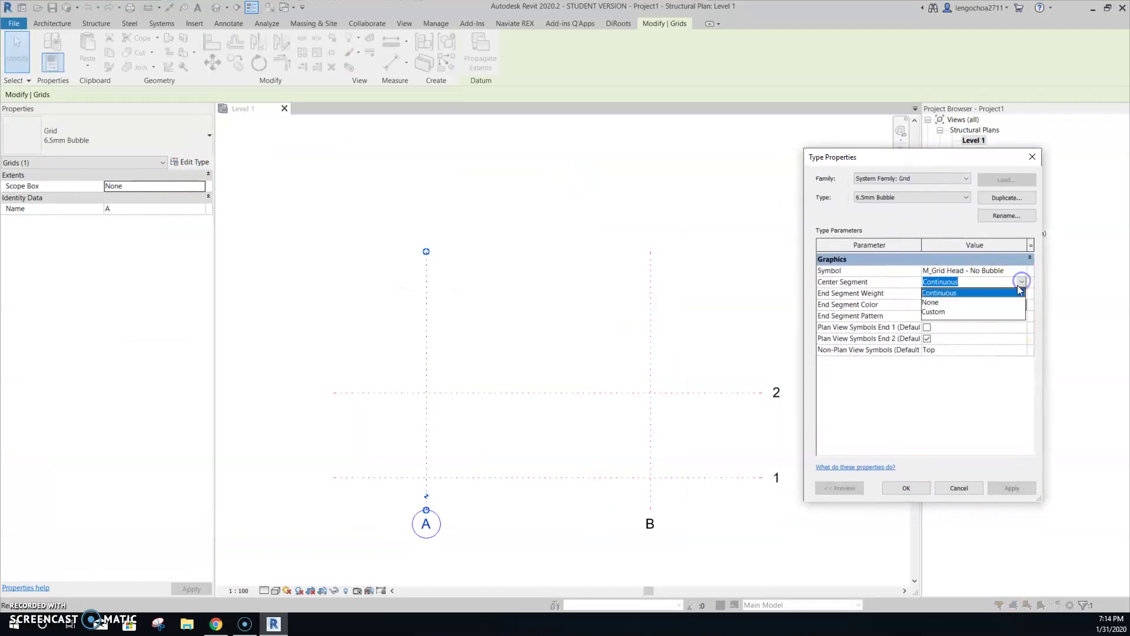
pyautogui.click(966, 311)
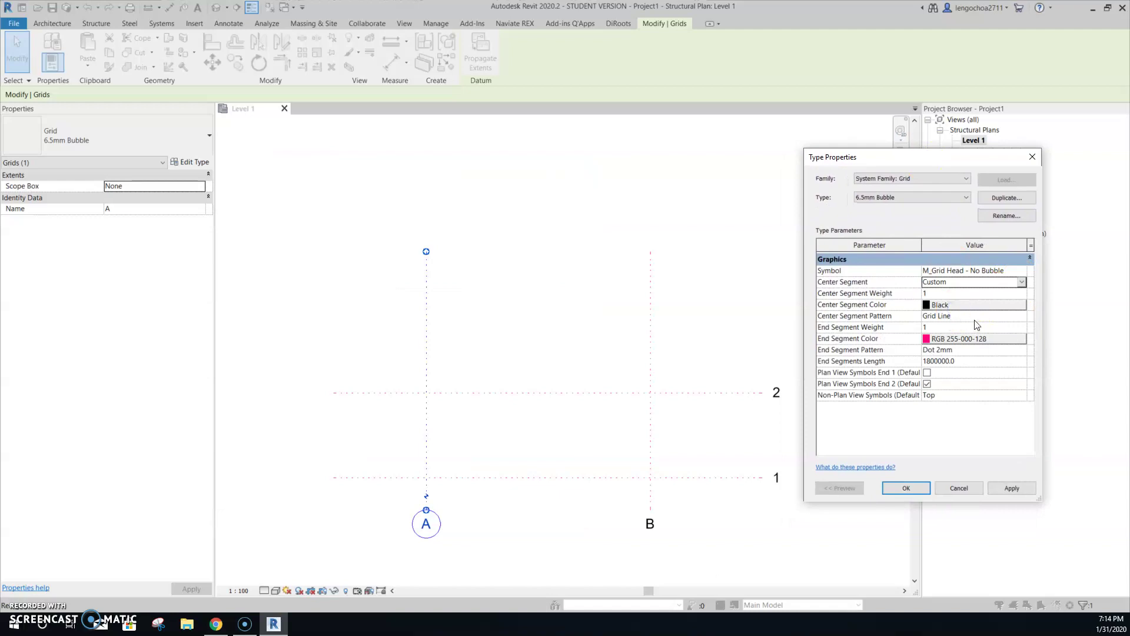
pyautogui.click(943, 306)
pyautogui.click(906, 285)
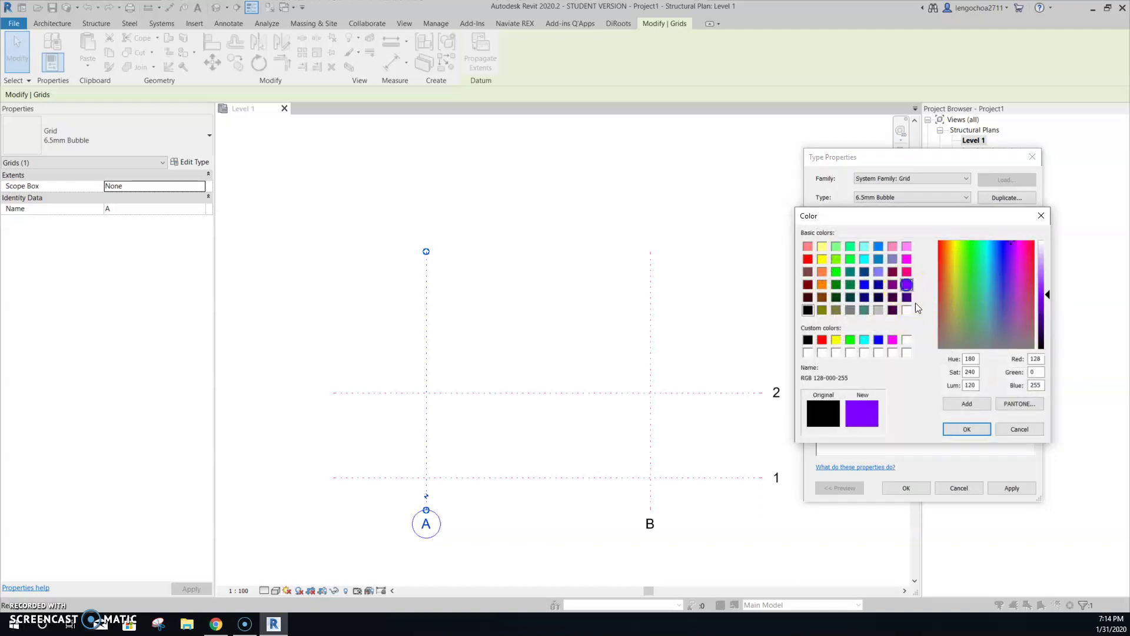
pyautogui.click(966, 429)
pyautogui.click(1011, 488)
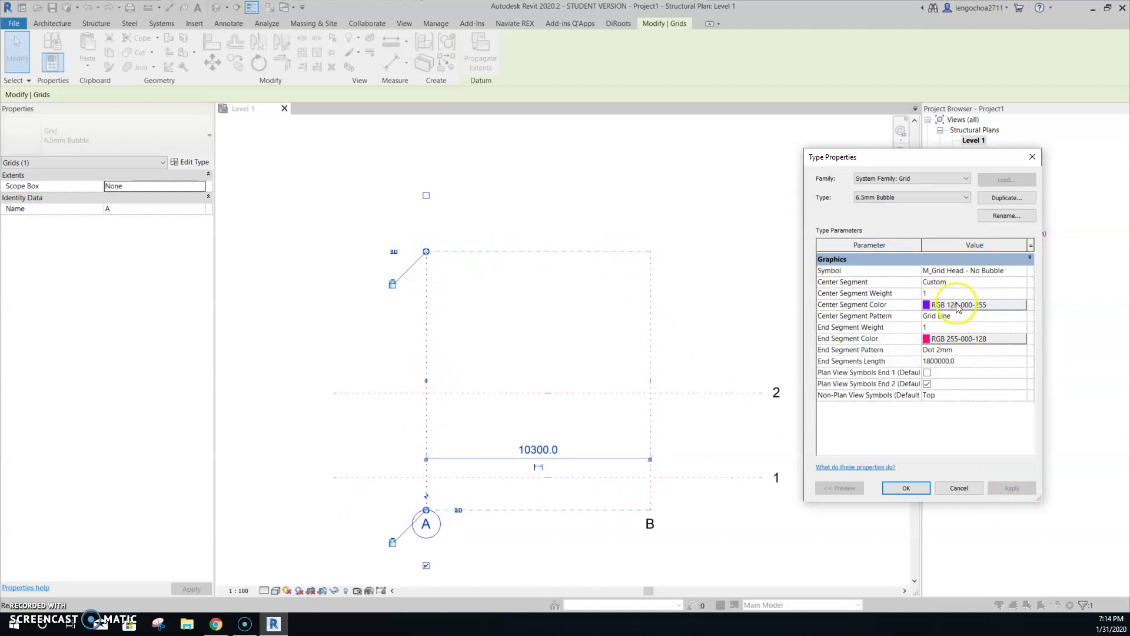
# Pick a centre segment weight, then switch Center Segment to None
pyautogui.click(949, 294)
pyautogui.click(1024, 296)
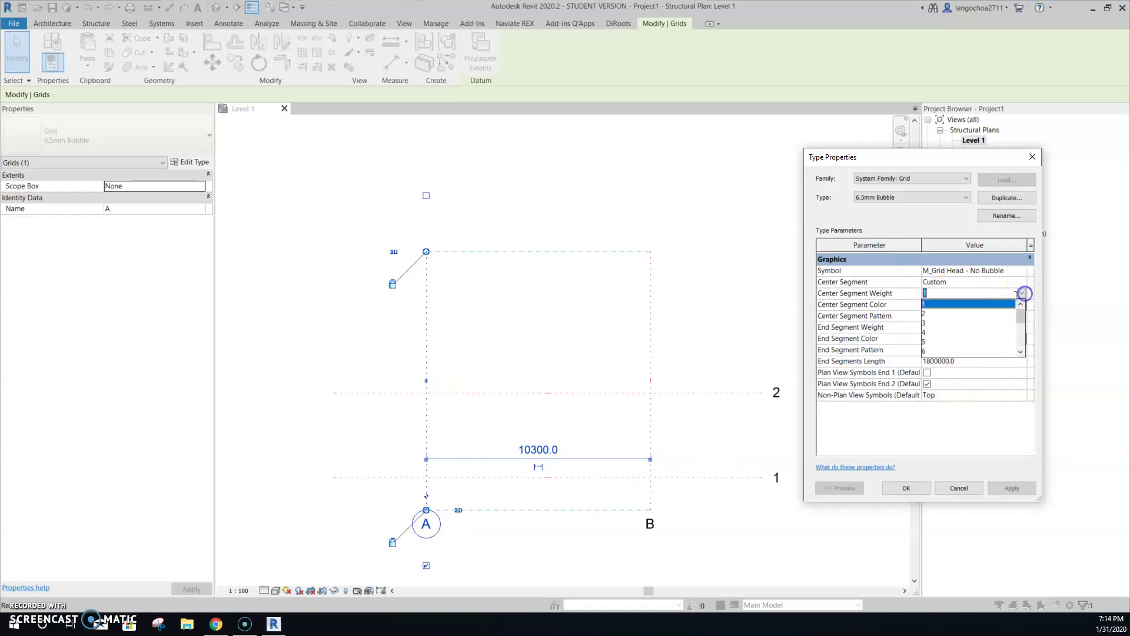
pyautogui.click(965, 297)
pyautogui.click(1023, 283)
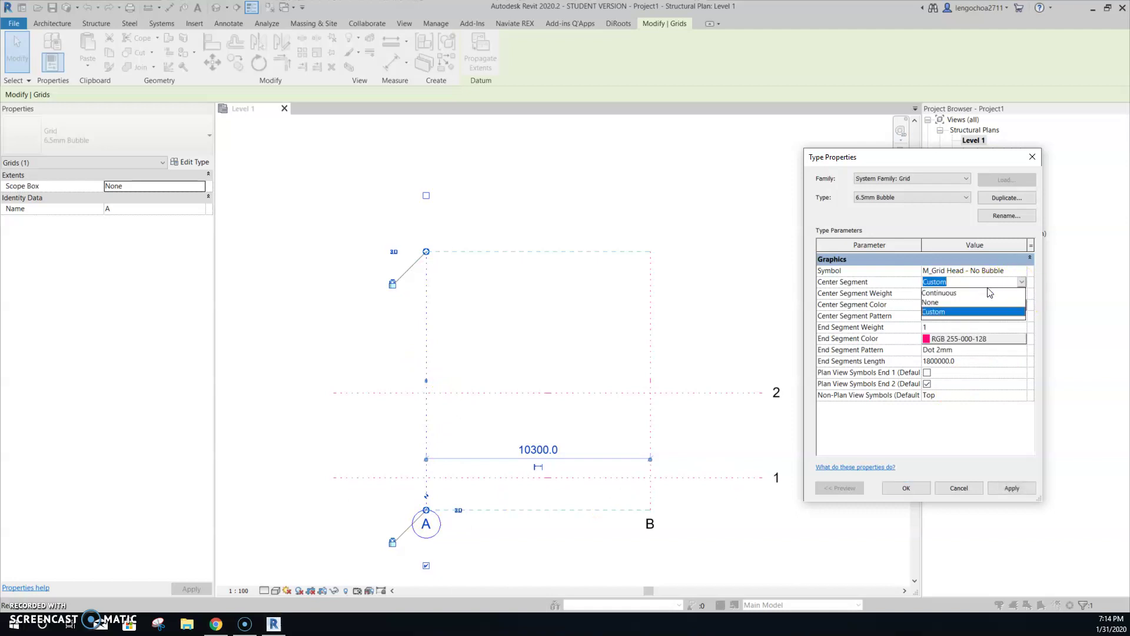
pyautogui.click(960, 302)
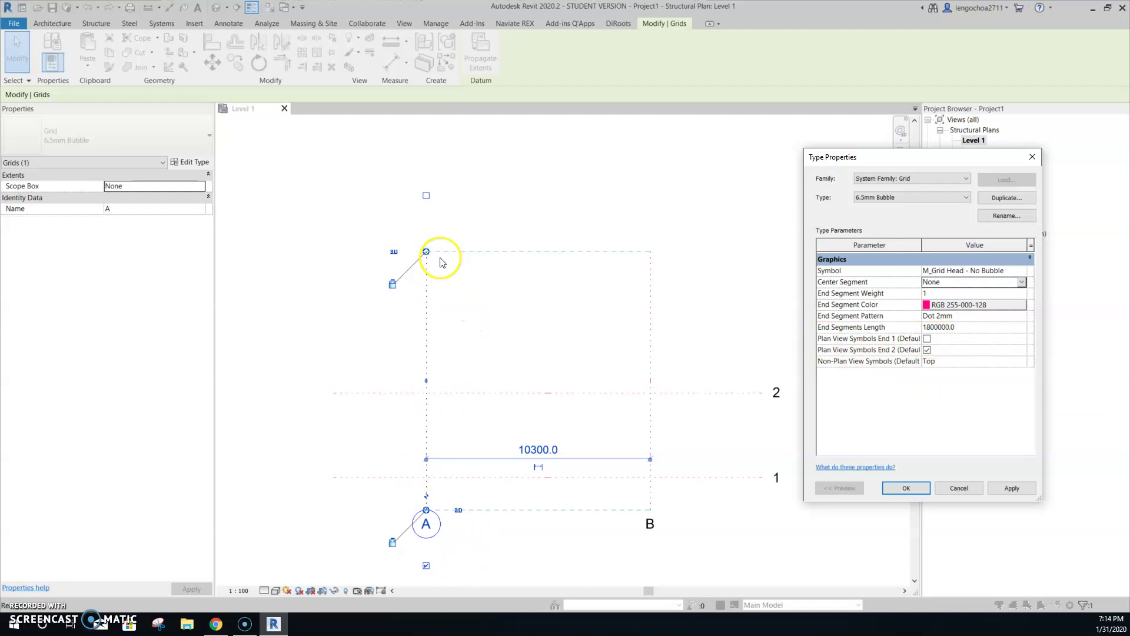
# Tick Plan View Symbols End 1 and confirm the grid type
pyautogui.click(927, 339)
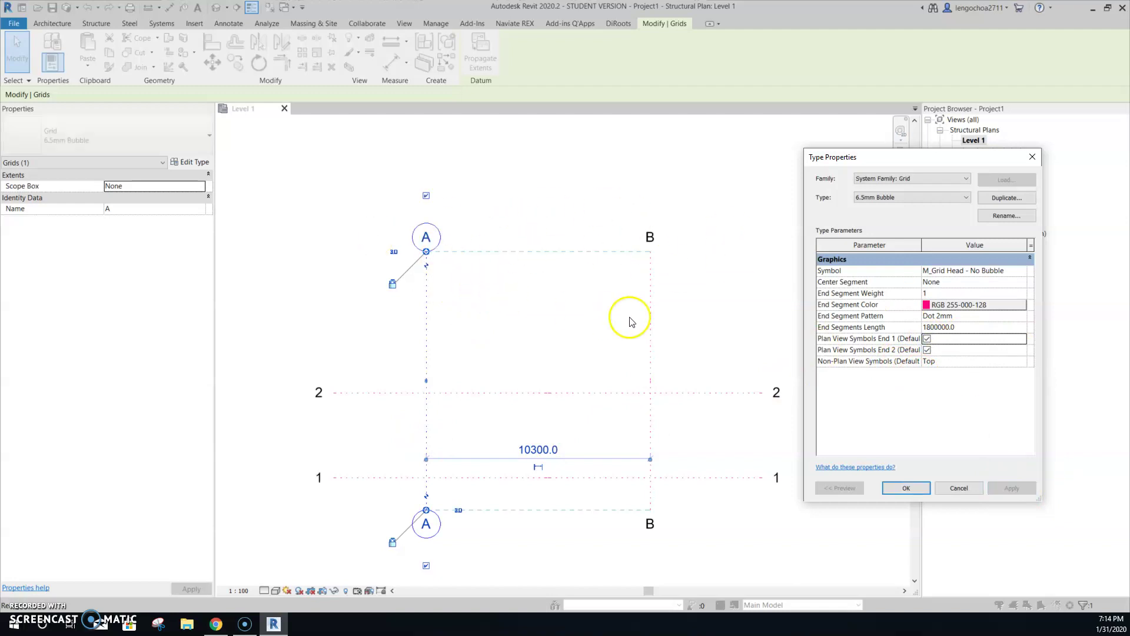
pyautogui.click(894, 492)
pyautogui.click(749, 317)
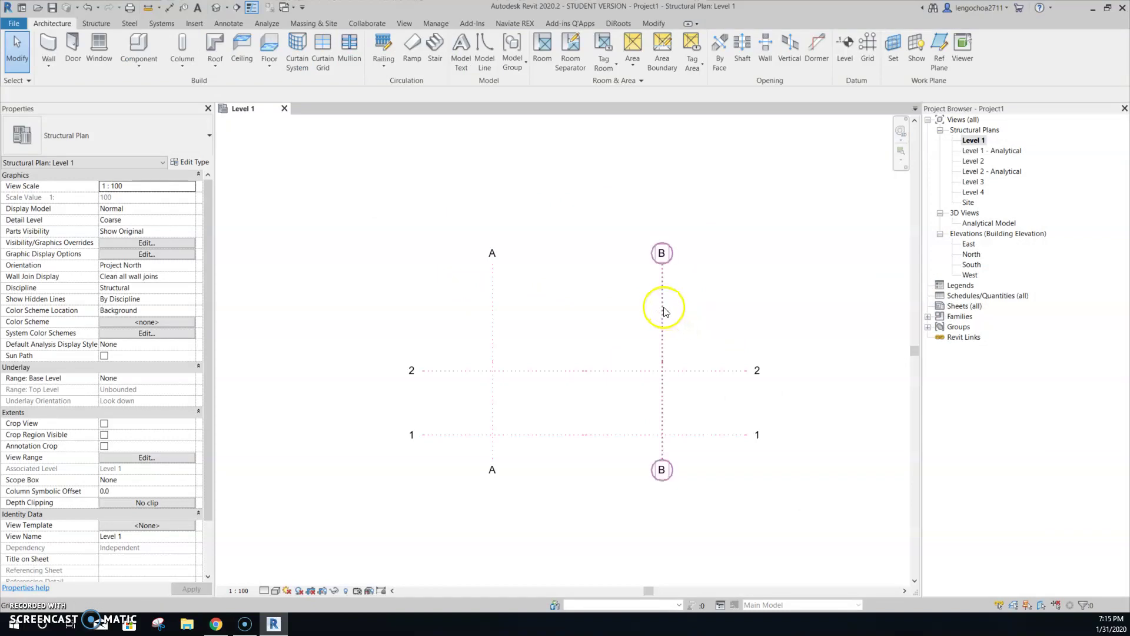
# Pan the plan slightly and reselect grid A
pyautogui.click(663, 310)
pyautogui.click(717, 292)
pyautogui.moveTo(713, 289); pyautogui.dragTo(706, 265, button='middle')
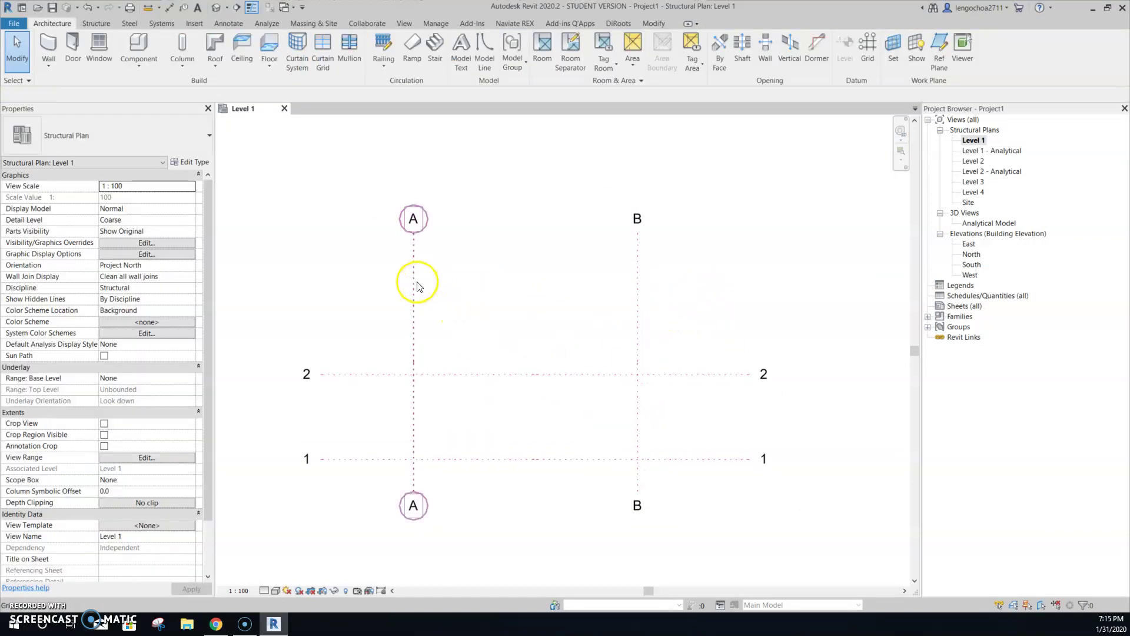
pyautogui.click(417, 286)
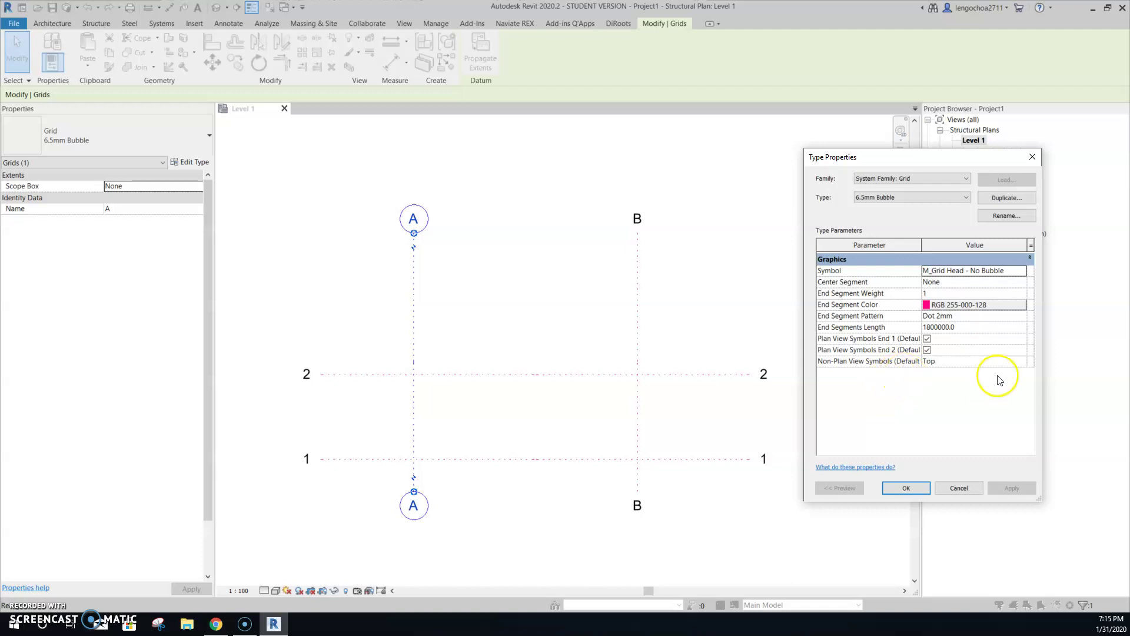
# Check Non-Plan View Symbols, leave it on Top, and cancel the type properties
pyautogui.click(1021, 362)
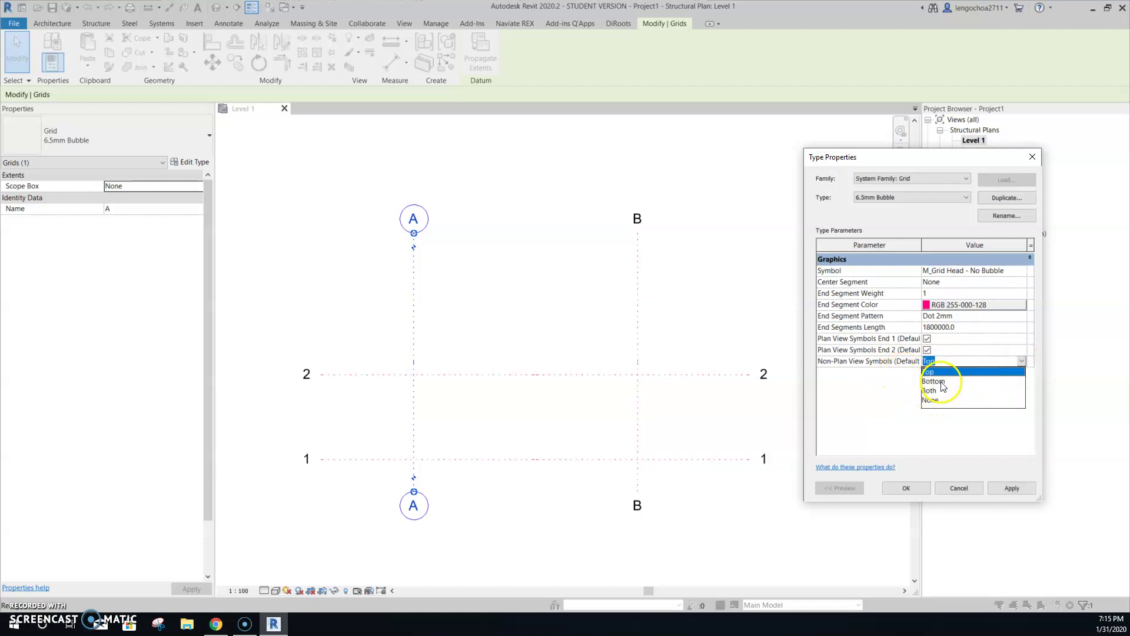
pyautogui.click(898, 387)
pyautogui.click(918, 364)
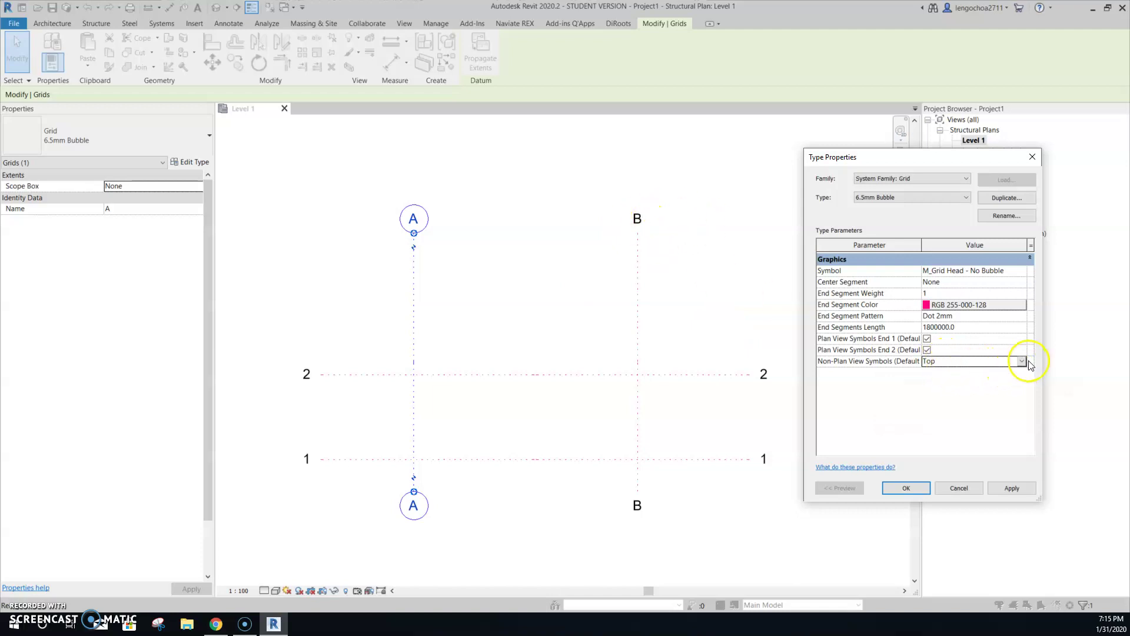
pyautogui.click(993, 430)
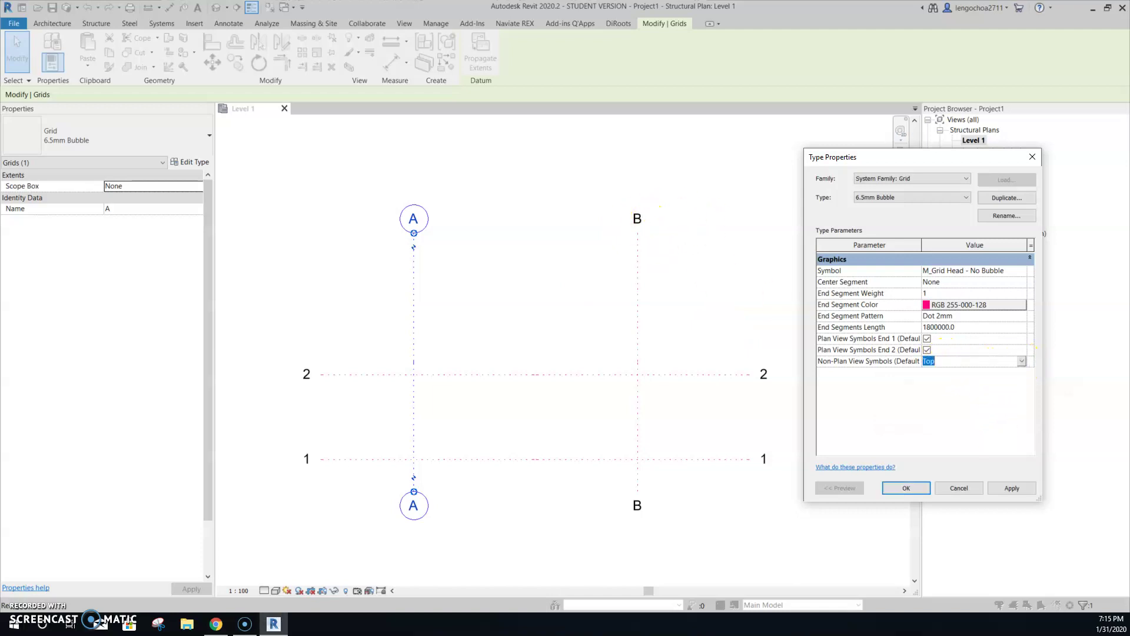
pyautogui.click(1022, 362)
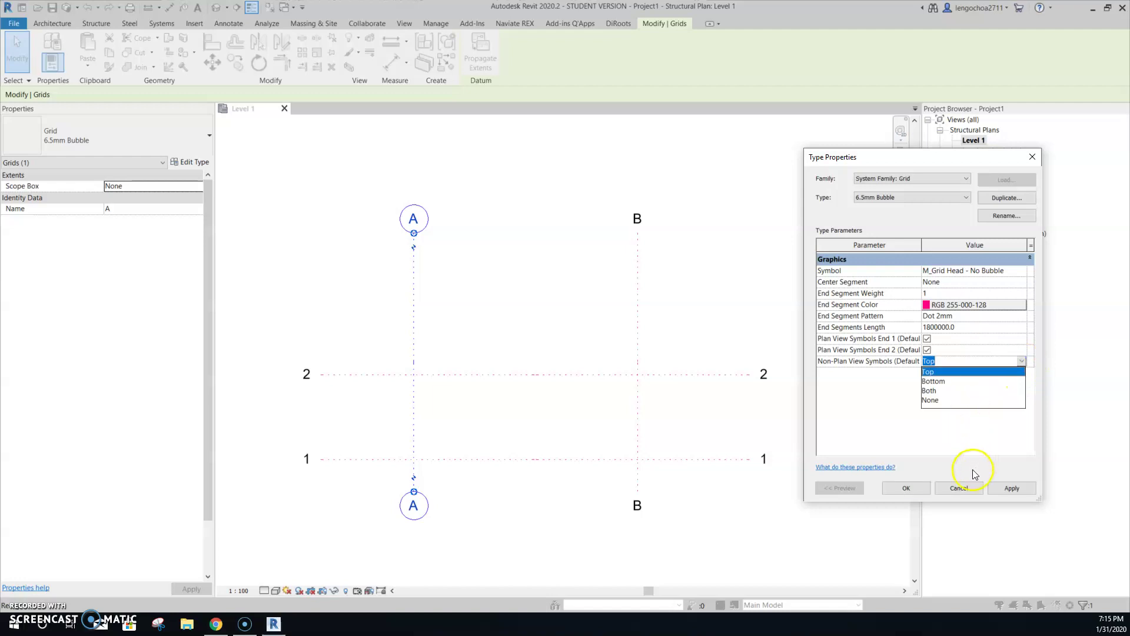
pyautogui.click(964, 493)
pyautogui.click(907, 488)
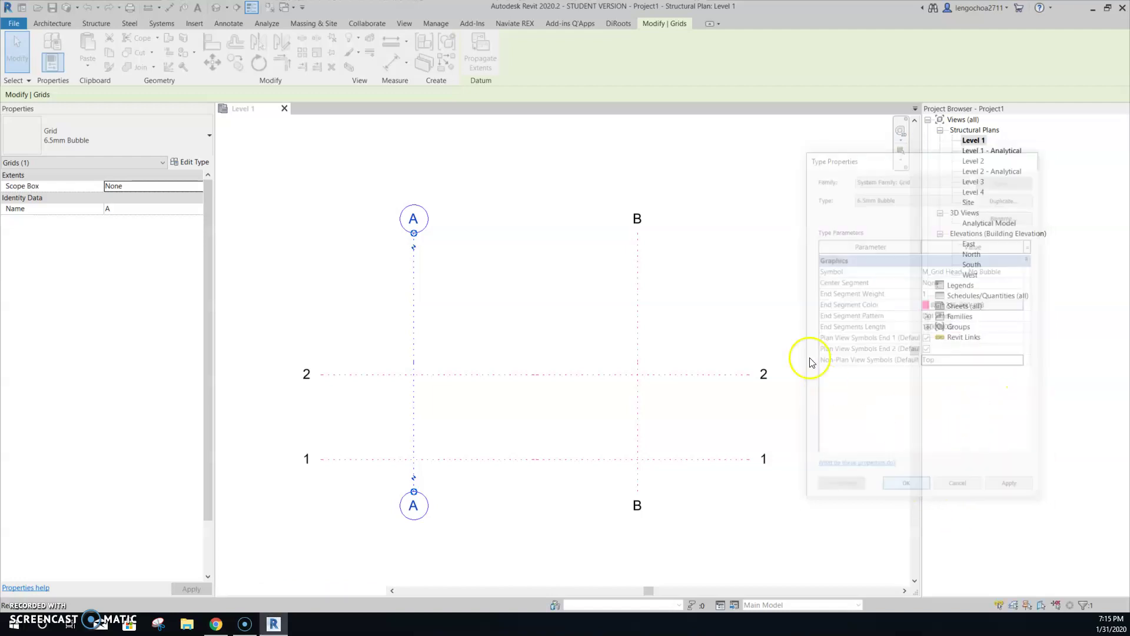
pyautogui.click(757, 283)
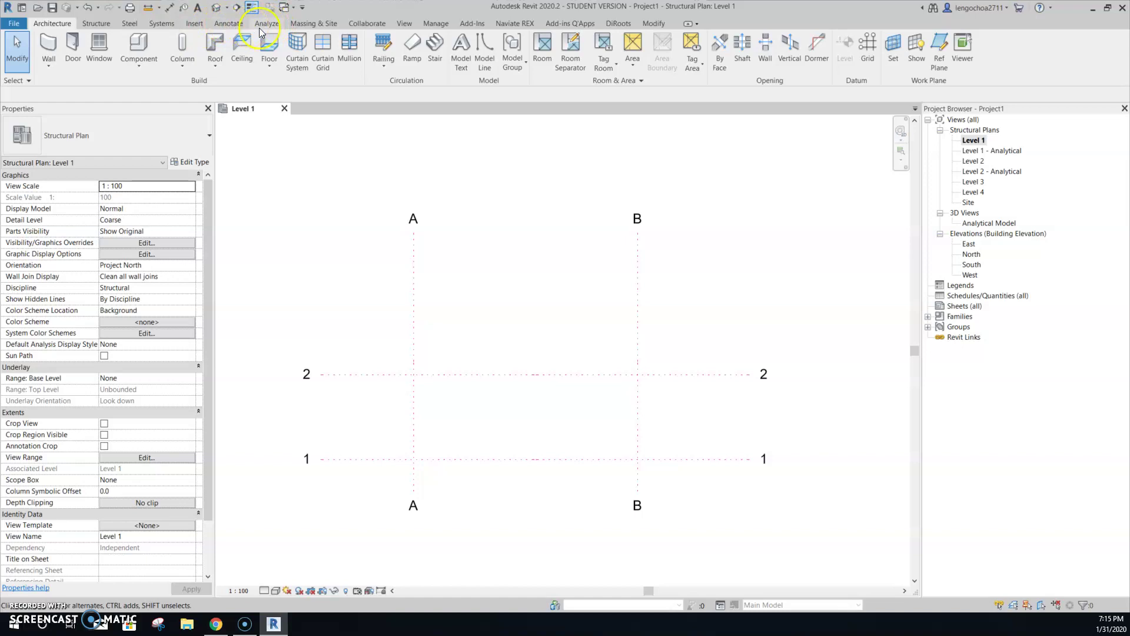
# Draw a section line from left of grid A to grid B
pyautogui.click(398, 26)
pyautogui.click(393, 48)
pyautogui.click(354, 318)
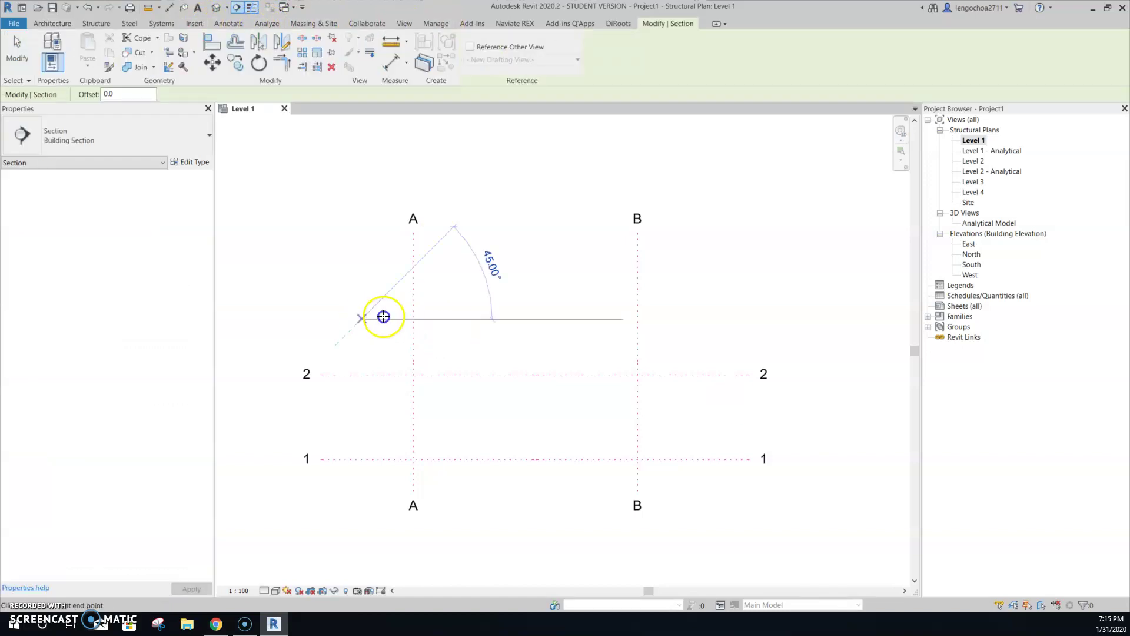
pyautogui.click(660, 316)
pyautogui.rightClick(529, 241)
pyautogui.click(544, 249)
# Move the section down to just above grid 2, then reselect grid A
pyautogui.click(466, 319)
pyautogui.moveTo(466, 318); pyautogui.dragTo(481, 343)
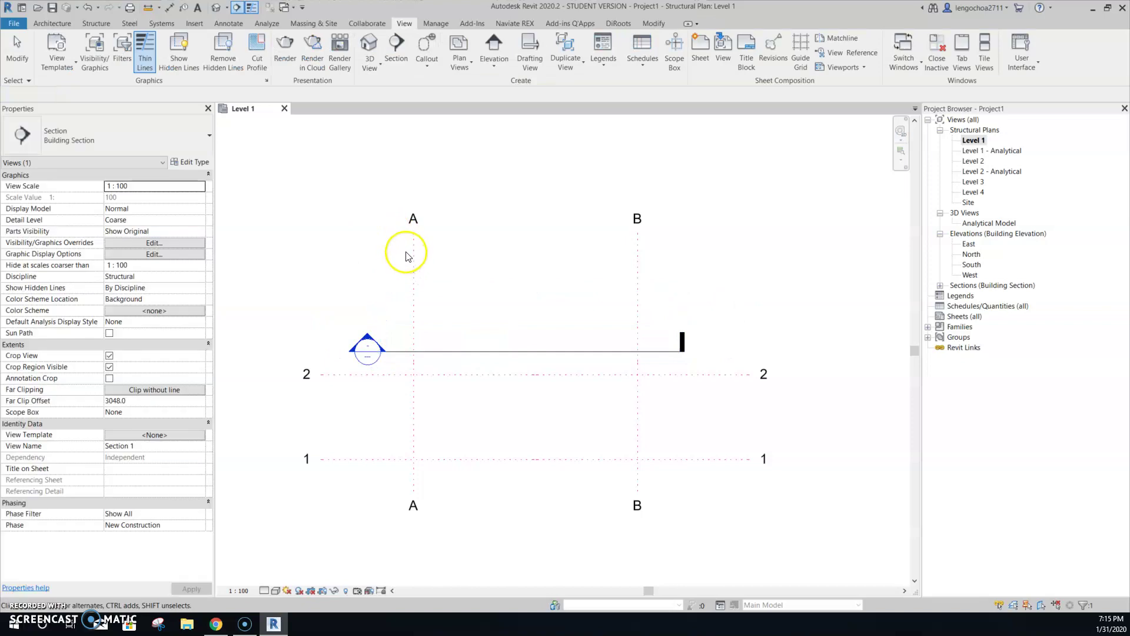
pyautogui.click(406, 247)
pyautogui.click(387, 309)
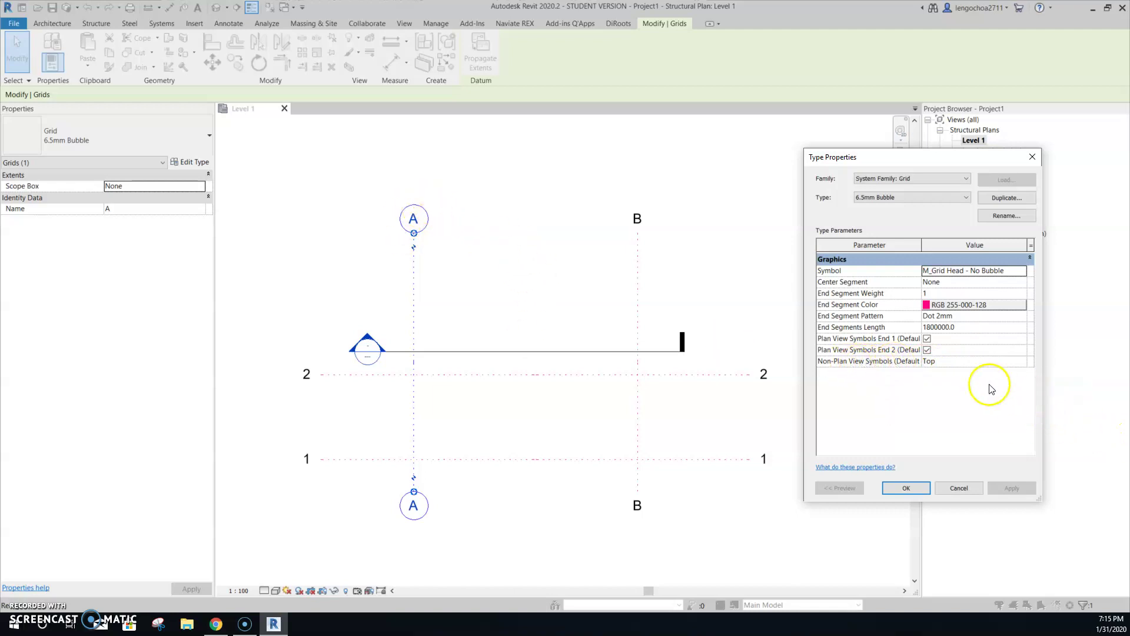
pyautogui.click(906, 488)
# Open the Section 1 view and select grid A there
pyautogui.press('Escape')
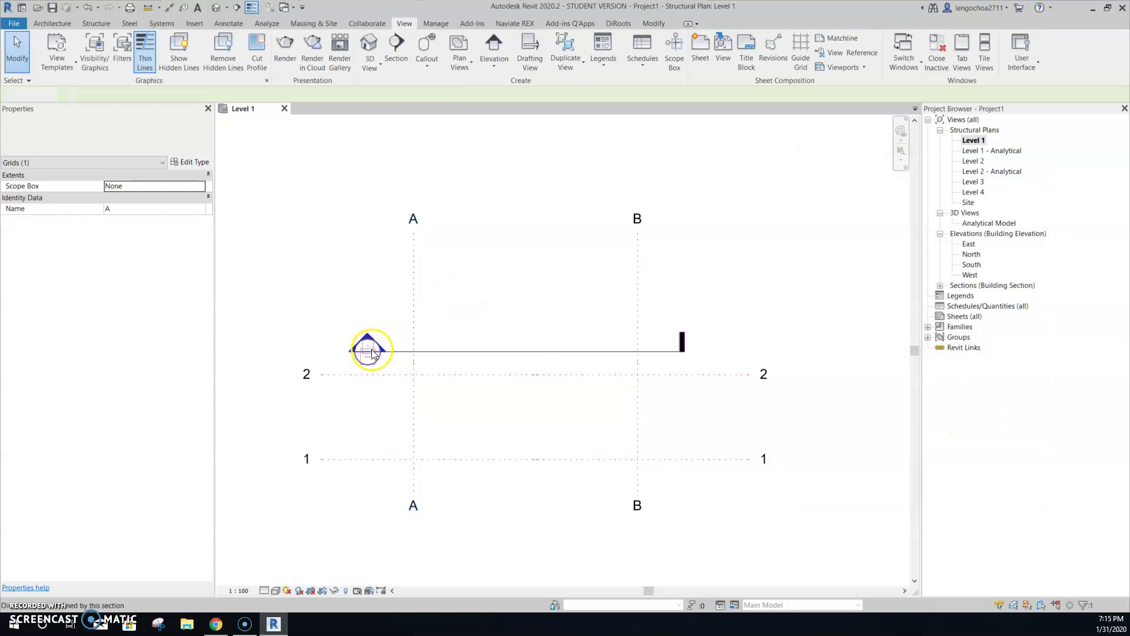
pyautogui.doubleClick(368, 353)
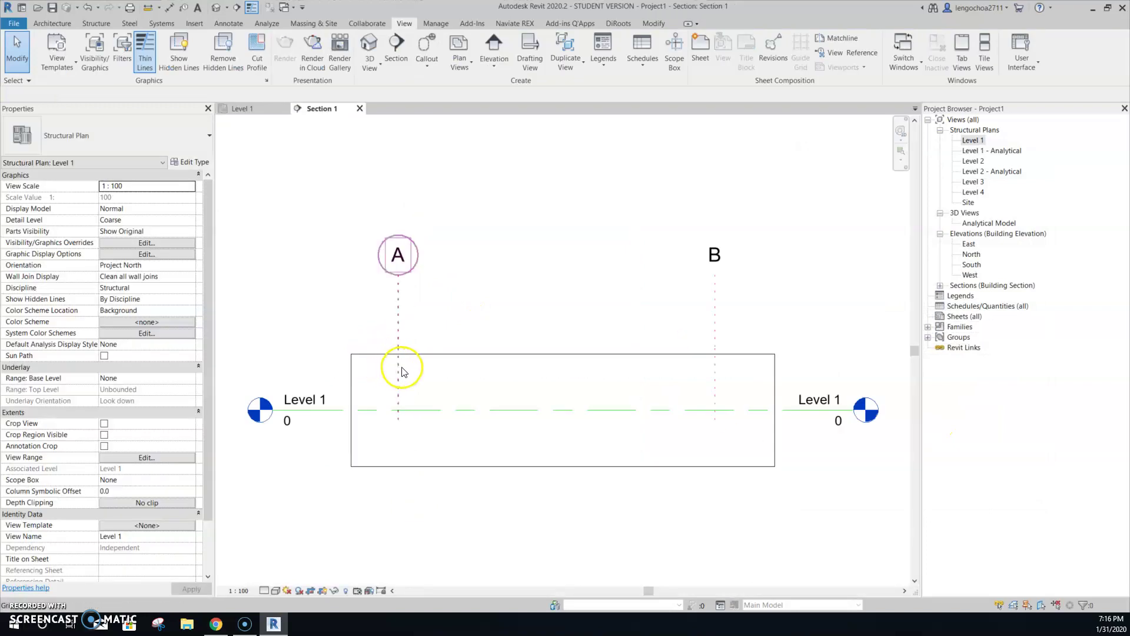
pyautogui.click(399, 256)
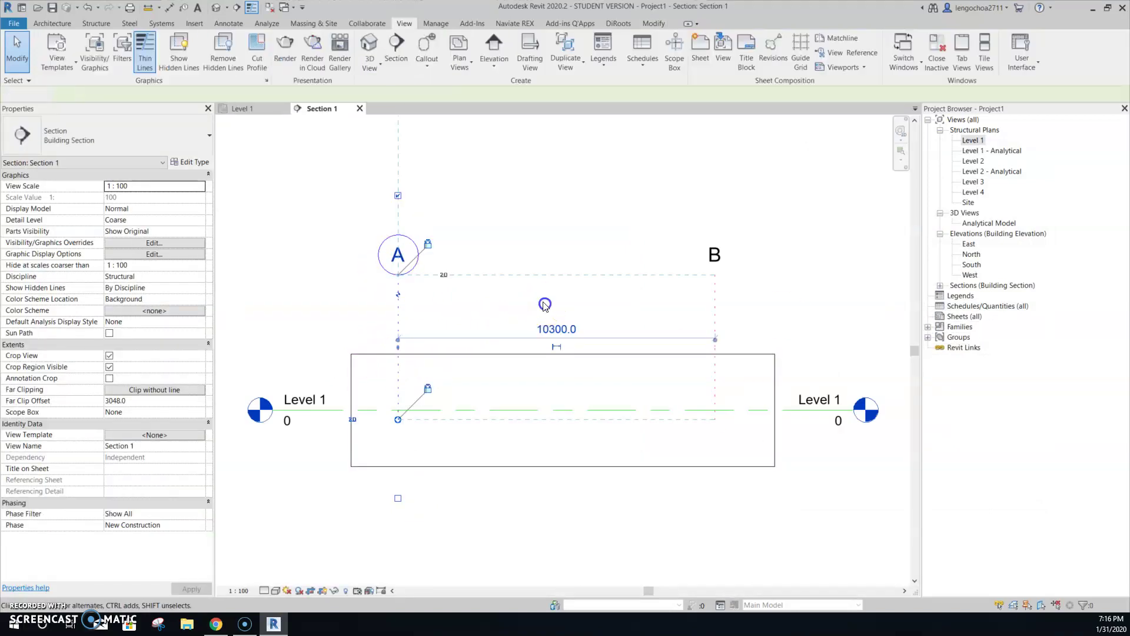
pyautogui.click(530, 245)
pyautogui.click(418, 297)
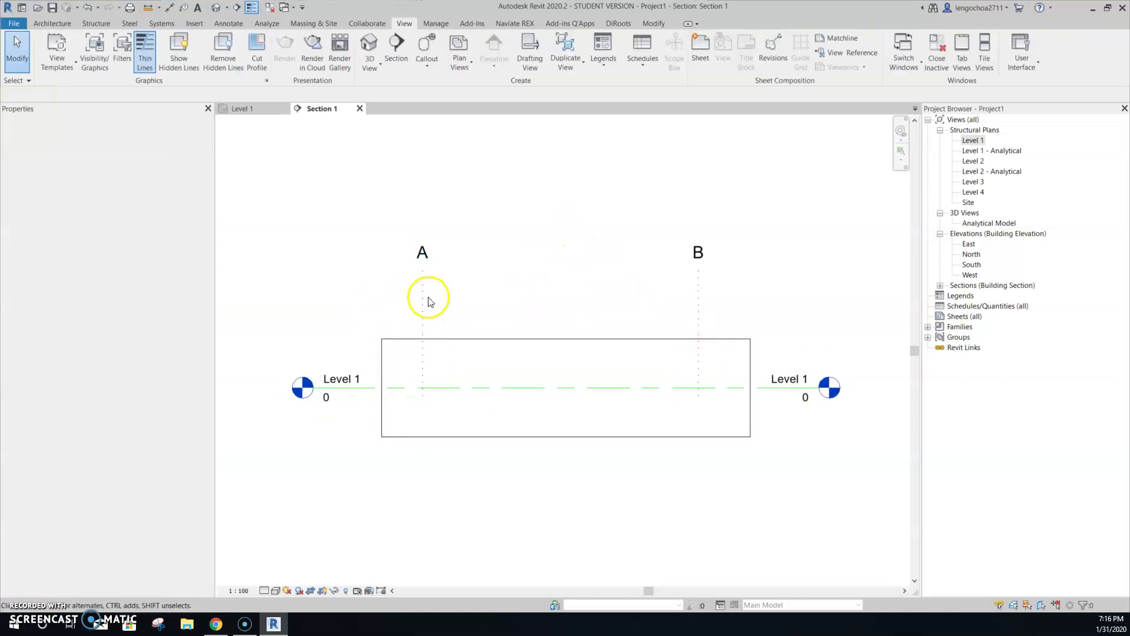
pyautogui.click(424, 298)
# Set the grid type's Non-Plan View Symbols to Bottom and confirm
pyautogui.click(194, 162)
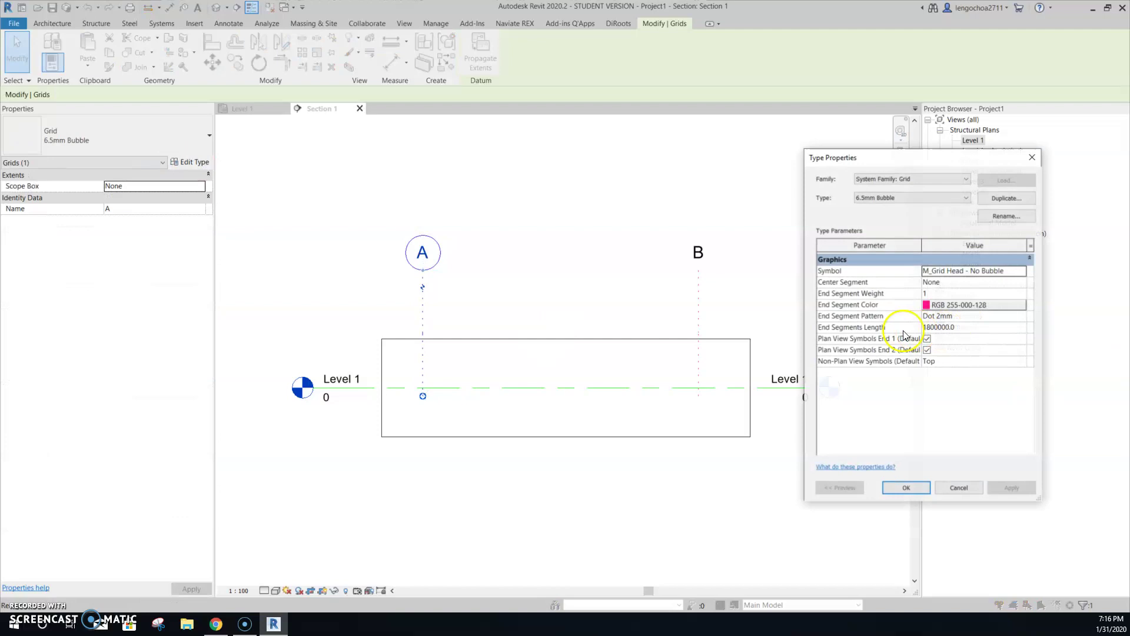
pyautogui.click(1022, 363)
pyautogui.click(952, 383)
pyautogui.click(1011, 488)
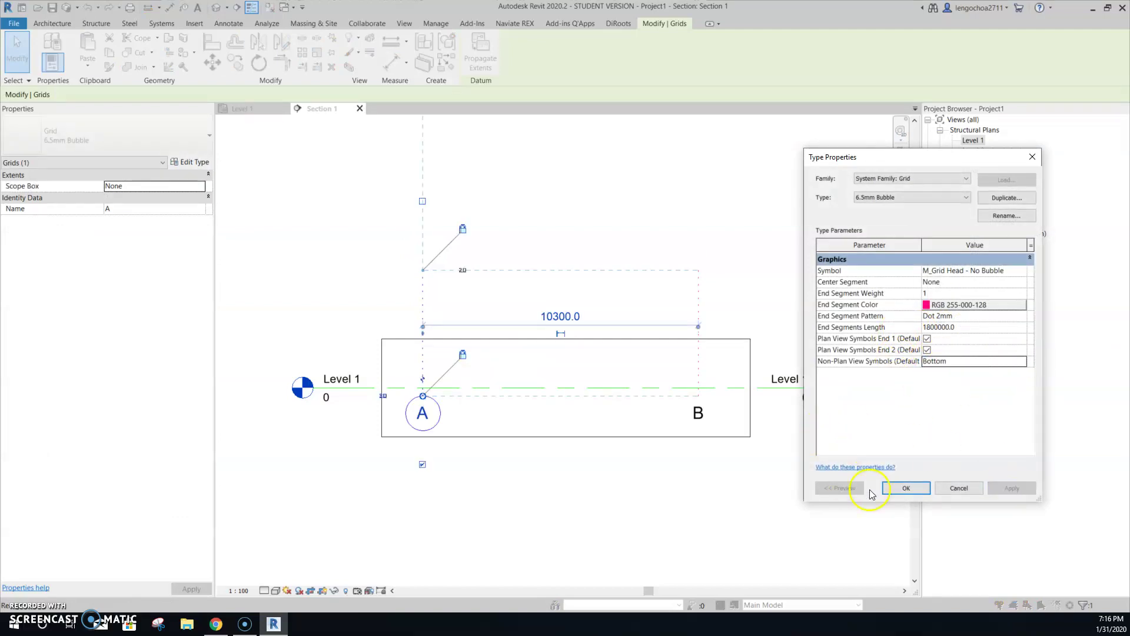
pyautogui.click(898, 489)
# Return to the Level 1 plan and select grid A
pyautogui.click(626, 273)
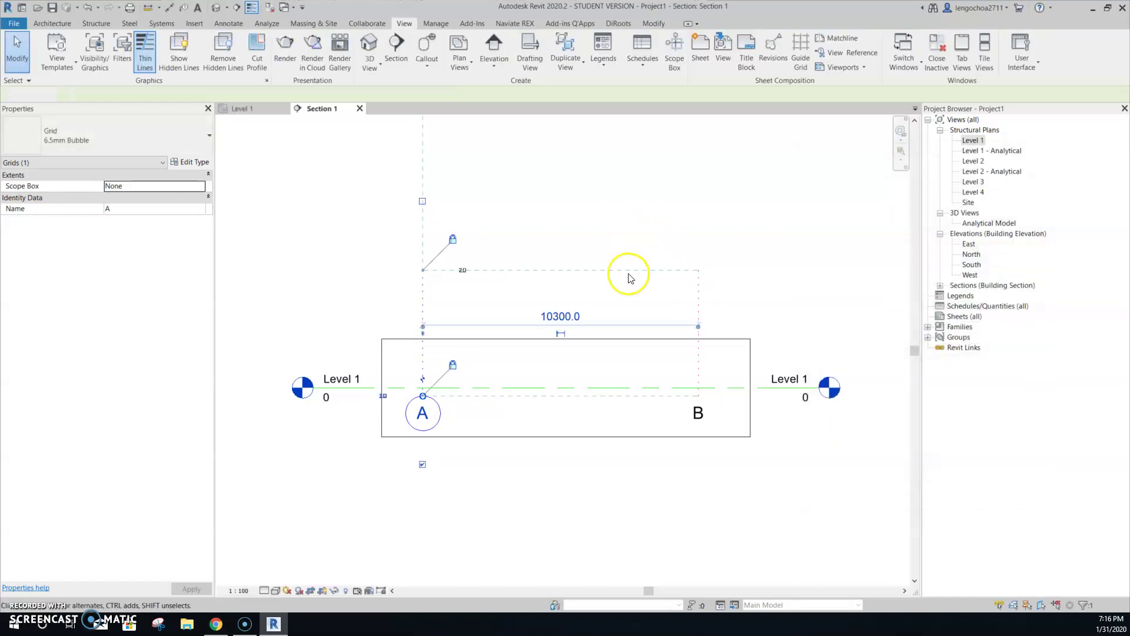
pyautogui.click(247, 108)
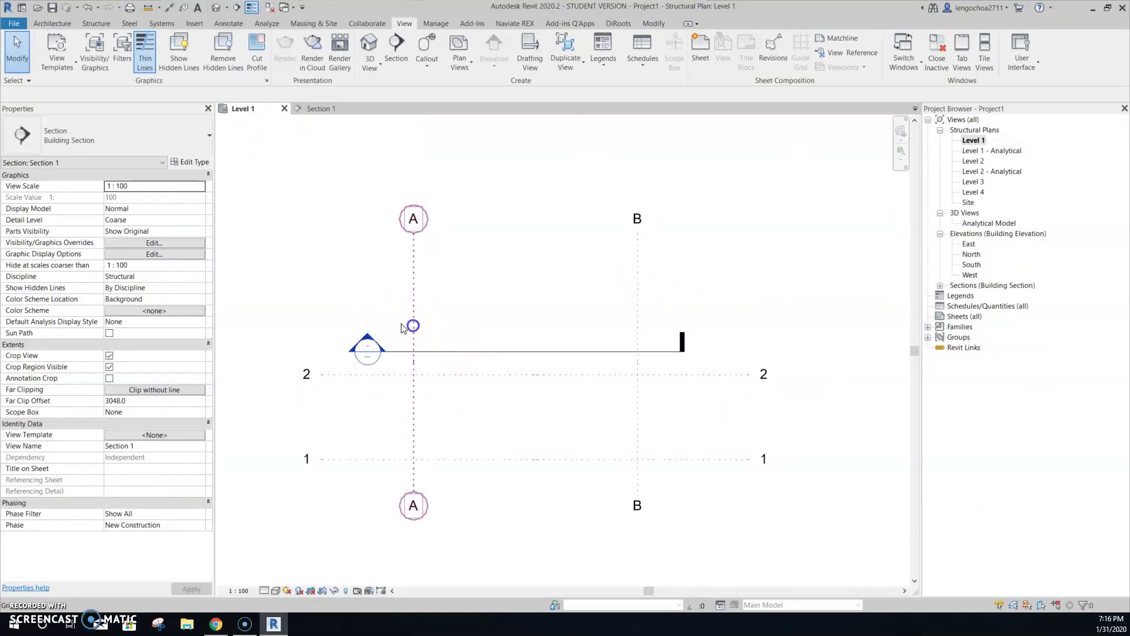
pyautogui.click(413, 332)
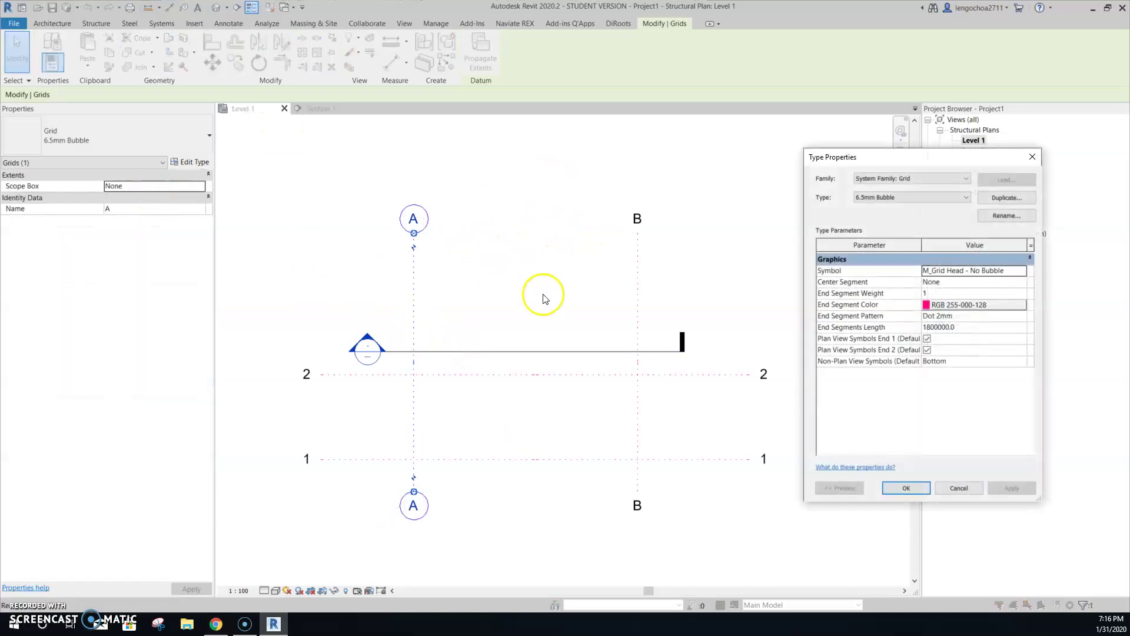
# Switch grid A to the 6.5mm Bubble Custom Gap type
pyautogui.click(961, 198)
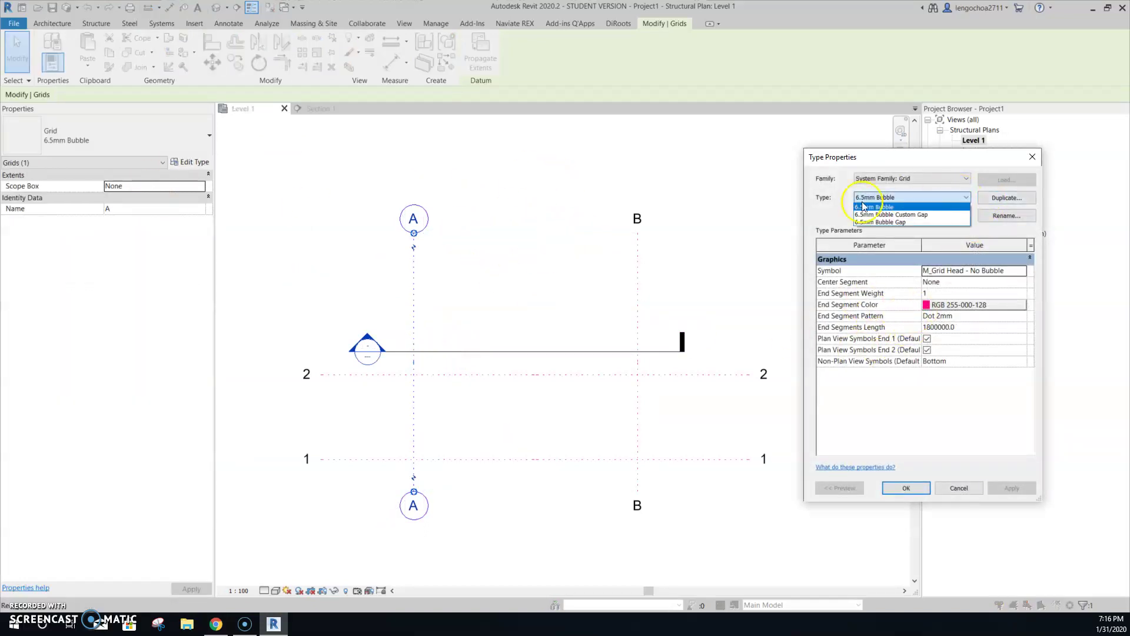
pyautogui.click(889, 214)
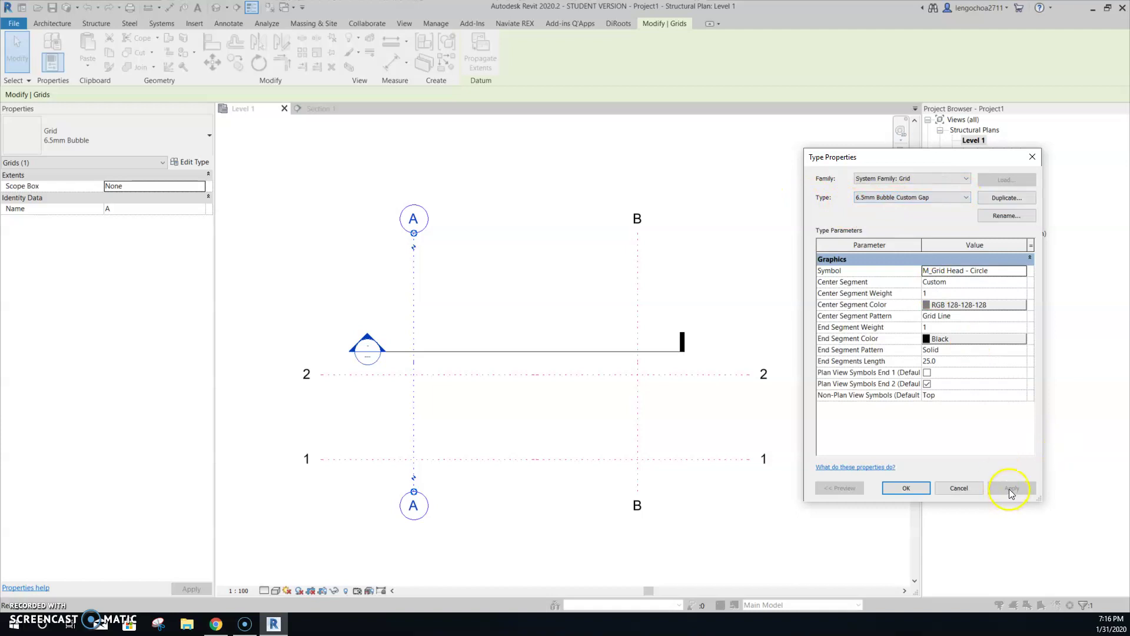
pyautogui.click(924, 488)
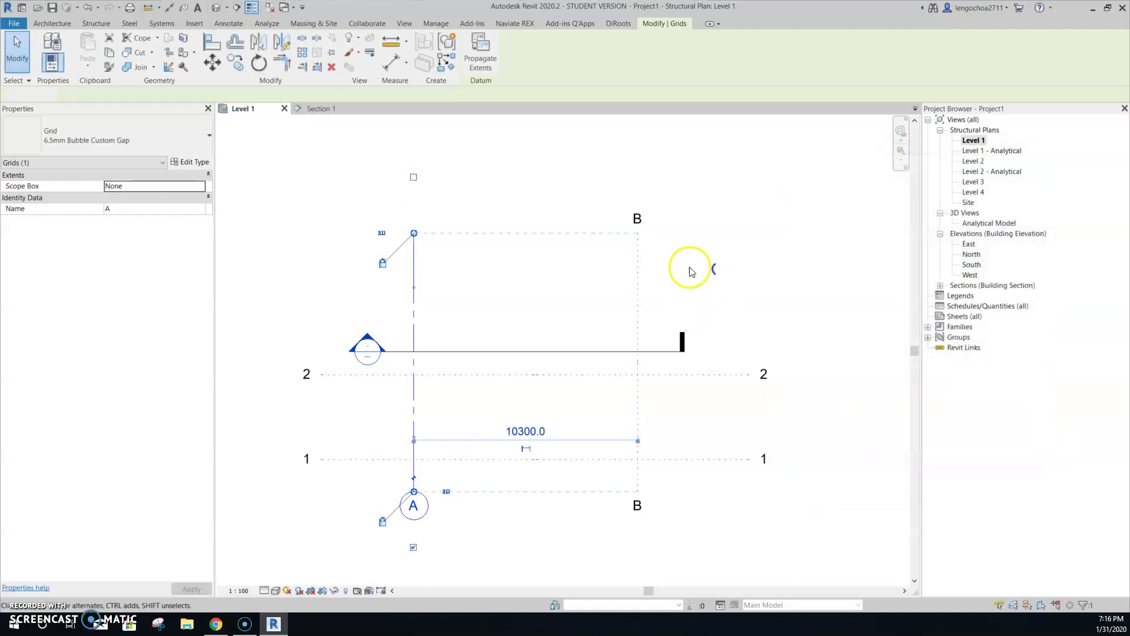
# Inspect grid B's type in the type selector, leaving it unchanged, then reselect grid A
pyautogui.click(638, 272)
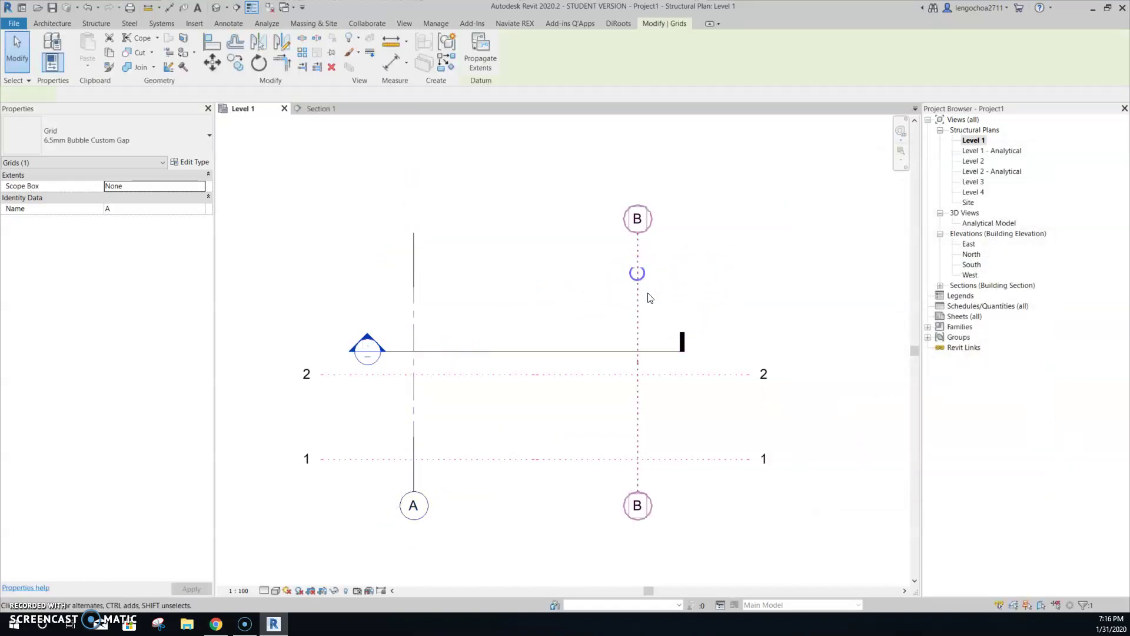
pyautogui.click(163, 137)
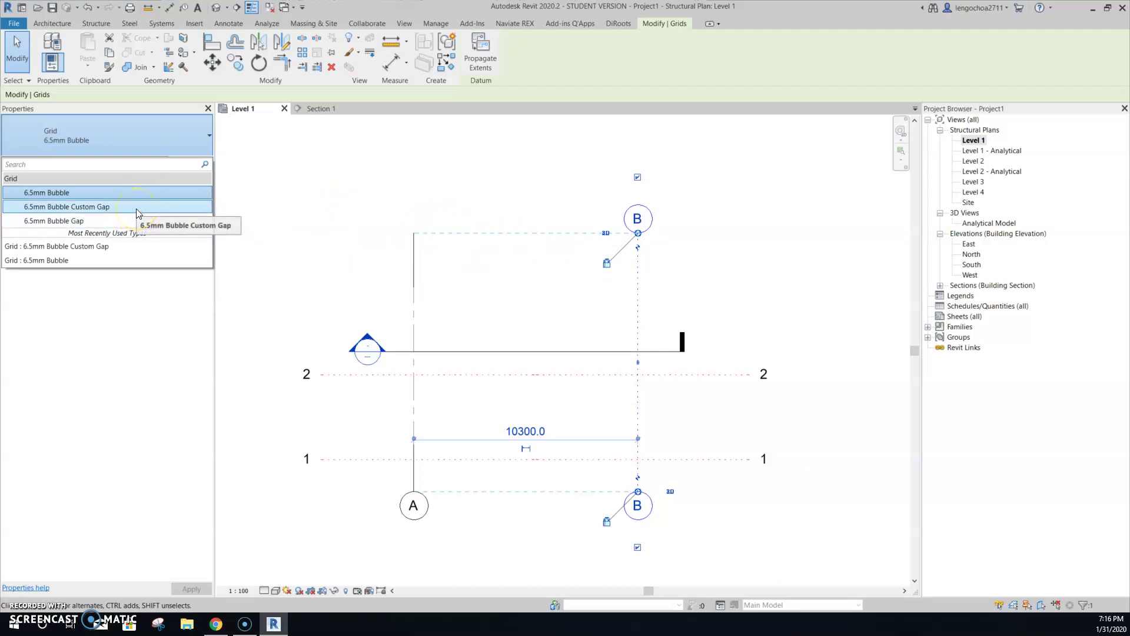
pyautogui.click(538, 310)
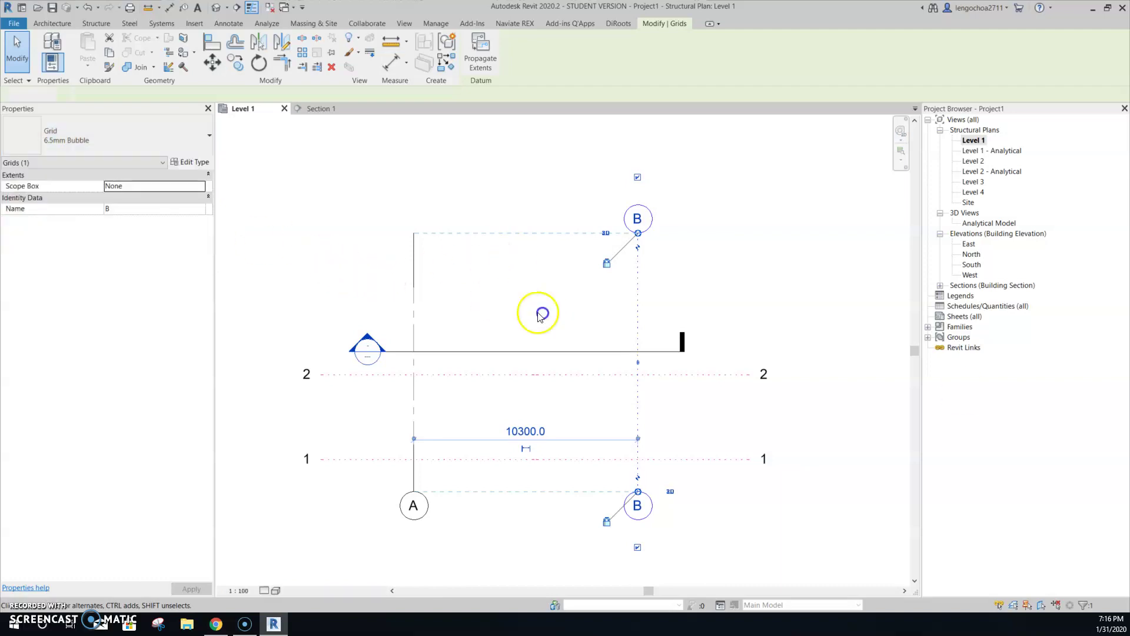
pyautogui.click(410, 289)
pyautogui.click(505, 298)
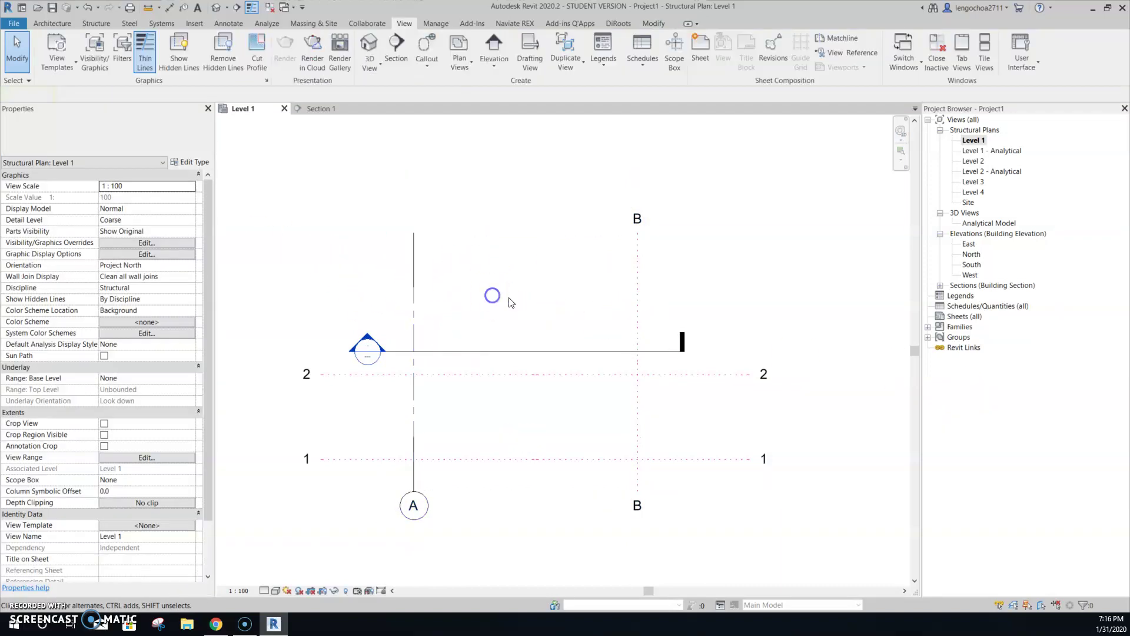
pyautogui.scroll(-1, 618, 285)
pyautogui.click(634, 298)
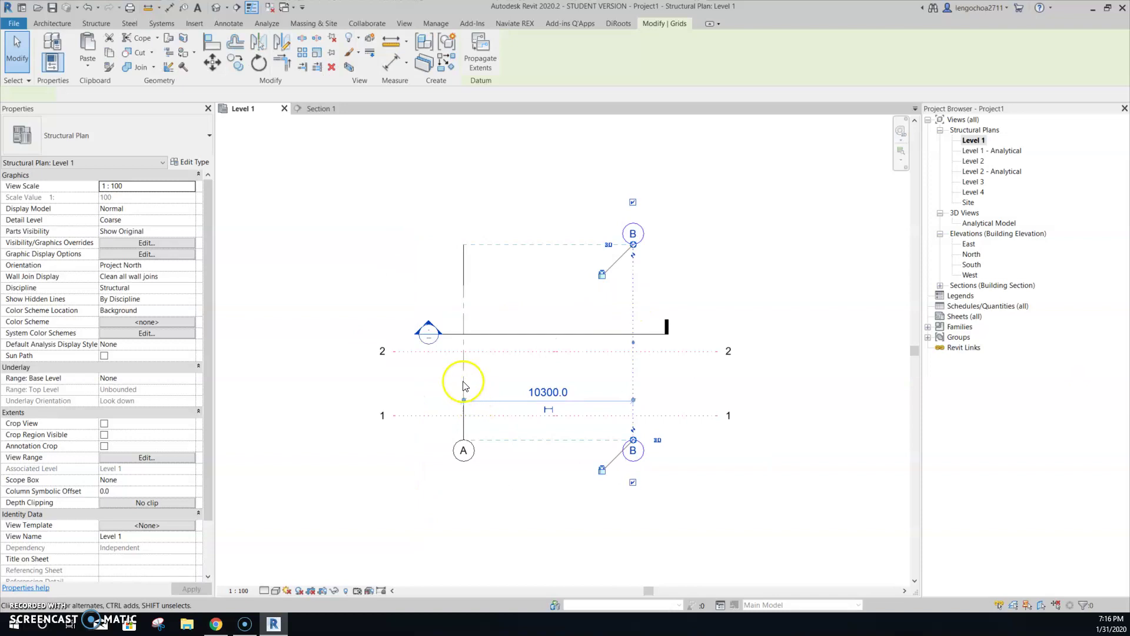
pyautogui.scroll(2, 465, 382)
pyautogui.scroll(-1, 582, 352)
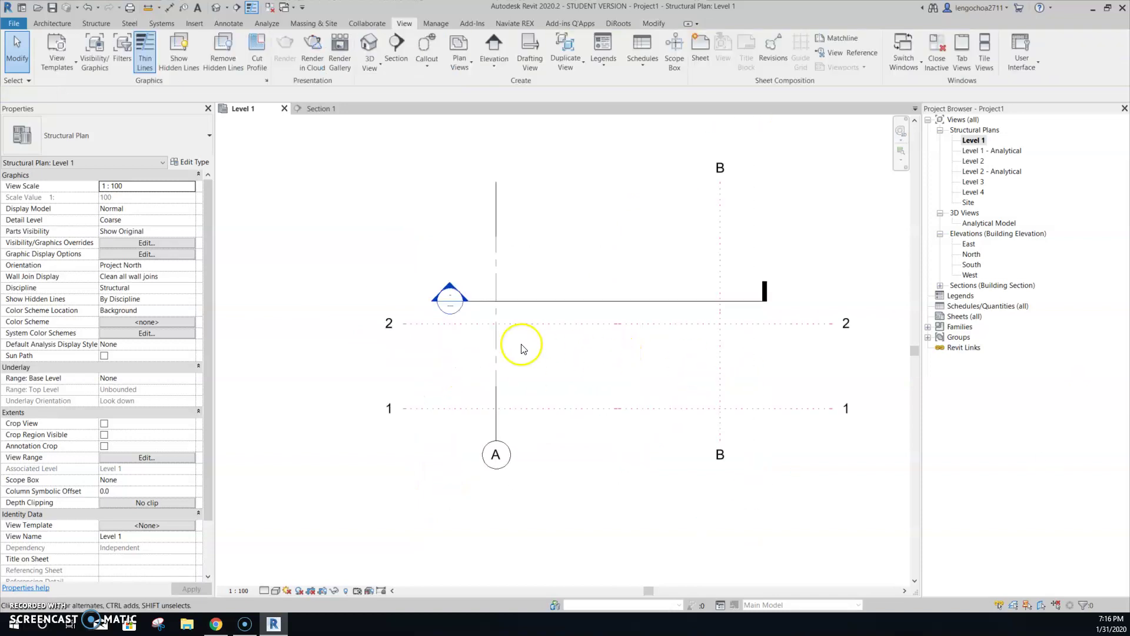
pyautogui.click(500, 340)
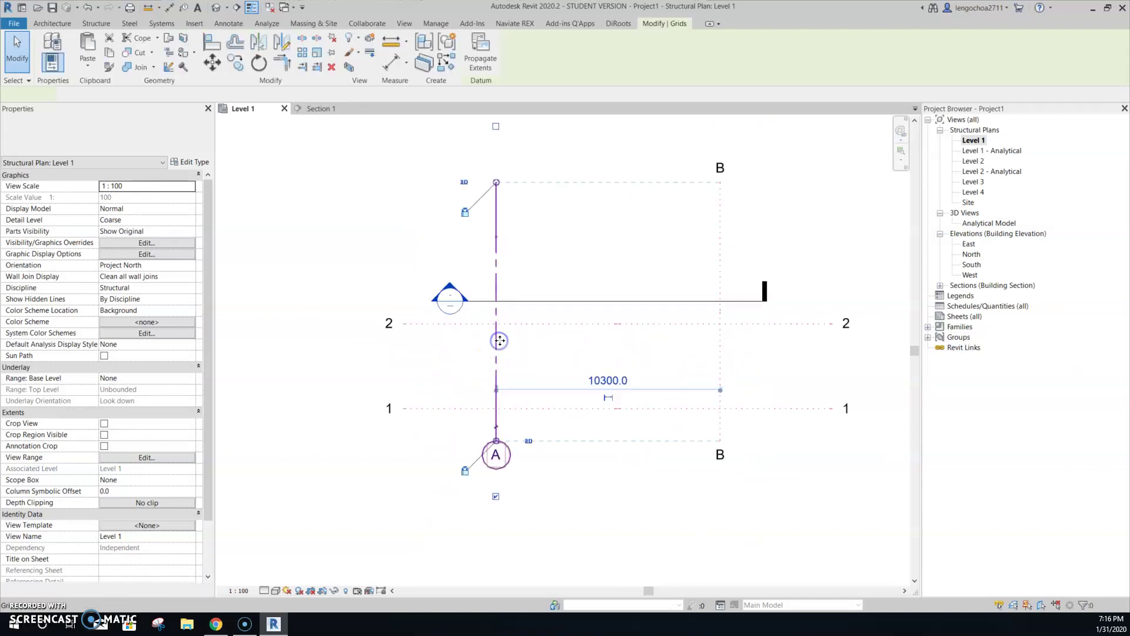
# Confirm the custom-gap grid type settings and select grid 2
pyautogui.click(176, 161)
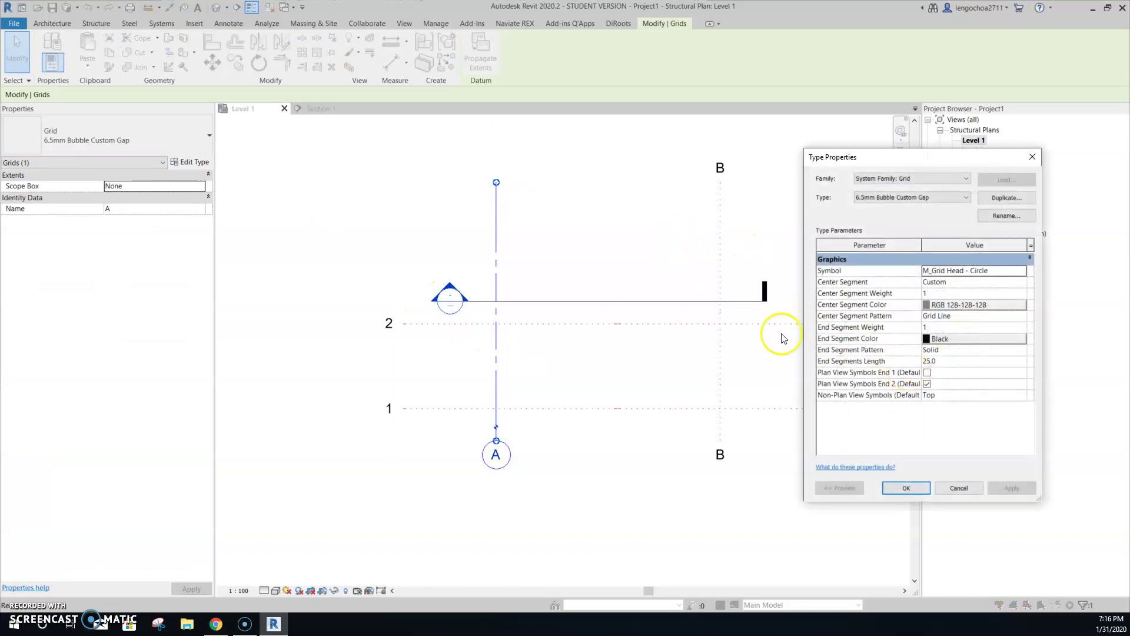
pyautogui.click(905, 490)
pyautogui.click(415, 324)
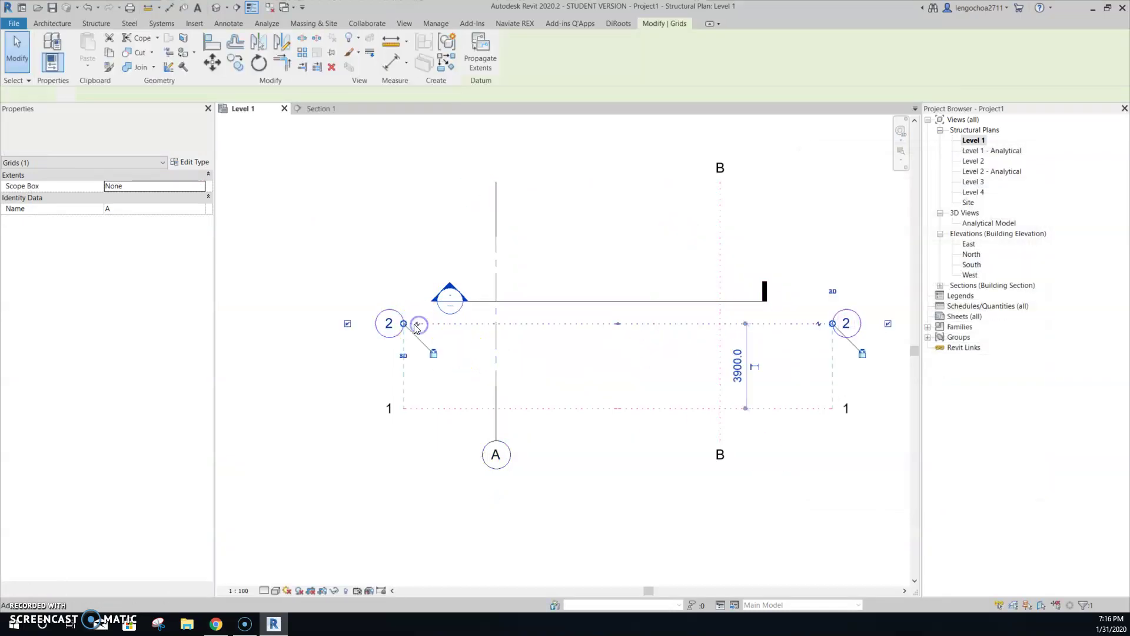
pyautogui.scroll(3, 371, 327)
pyautogui.scroll(-2, 391, 343)
pyautogui.click(393, 345)
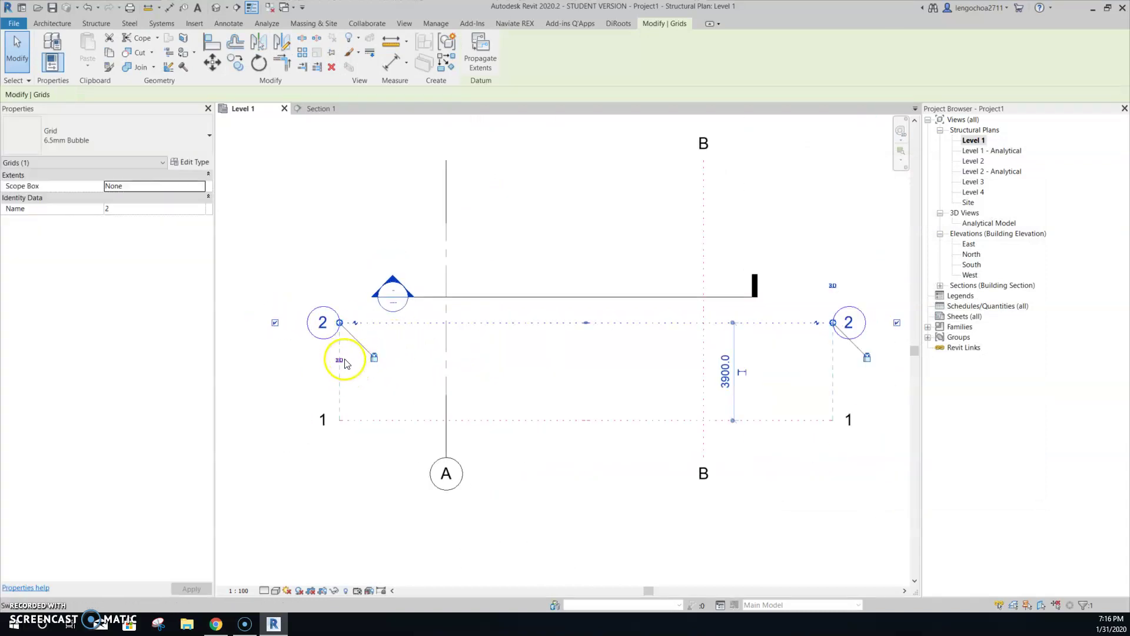
# Set grid 2's left end to 2D and drag it further left
pyautogui.scroll(1, 353, 367)
pyautogui.moveTo(364, 378)
pyautogui.mouseDown(button='middle')
pyautogui.moveTo(394, 369)
pyautogui.moveTo(378, 375)
pyautogui.mouseUp(button='middle')
pyautogui.scroll(-1, 370, 355)
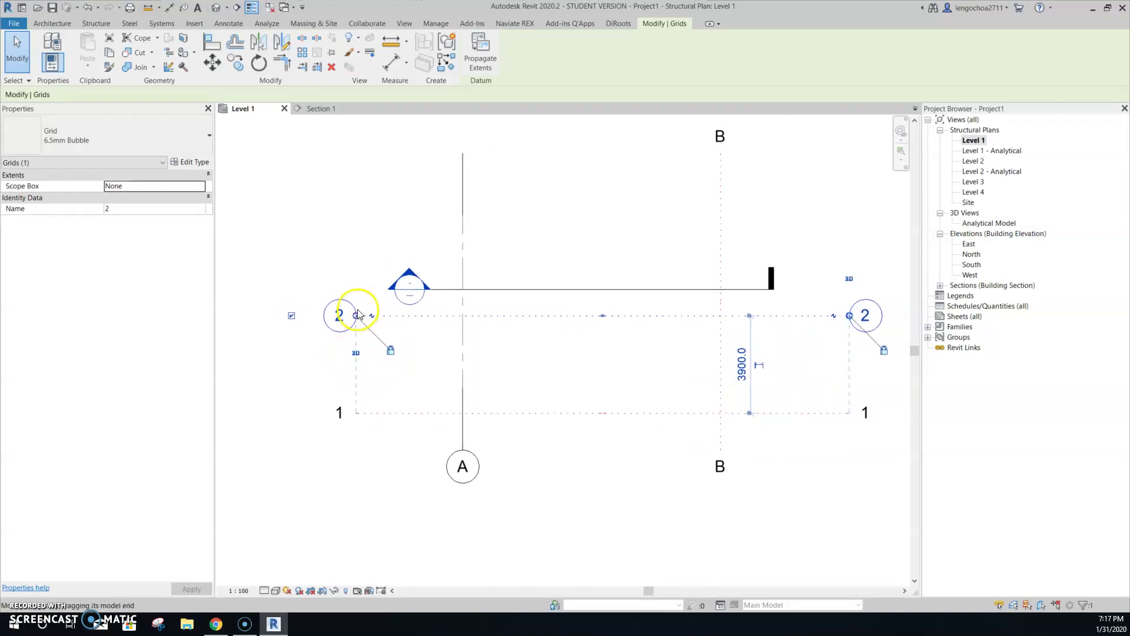
pyautogui.click(355, 353)
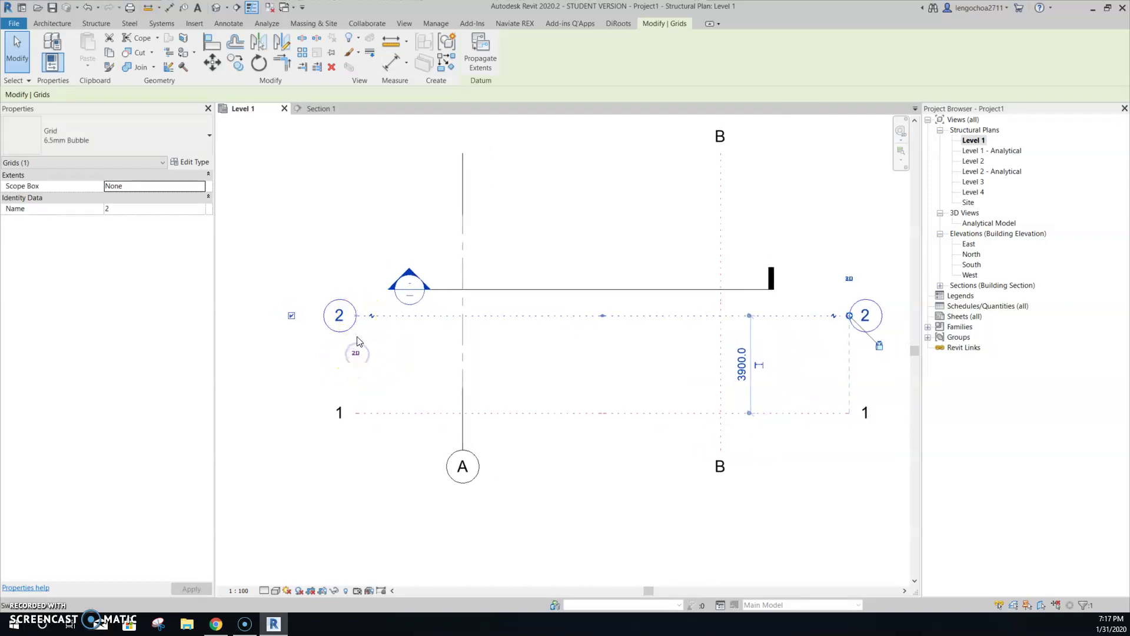
pyautogui.moveTo(357, 318); pyautogui.dragTo(252, 302)
pyautogui.scroll(-1, 295, 340)
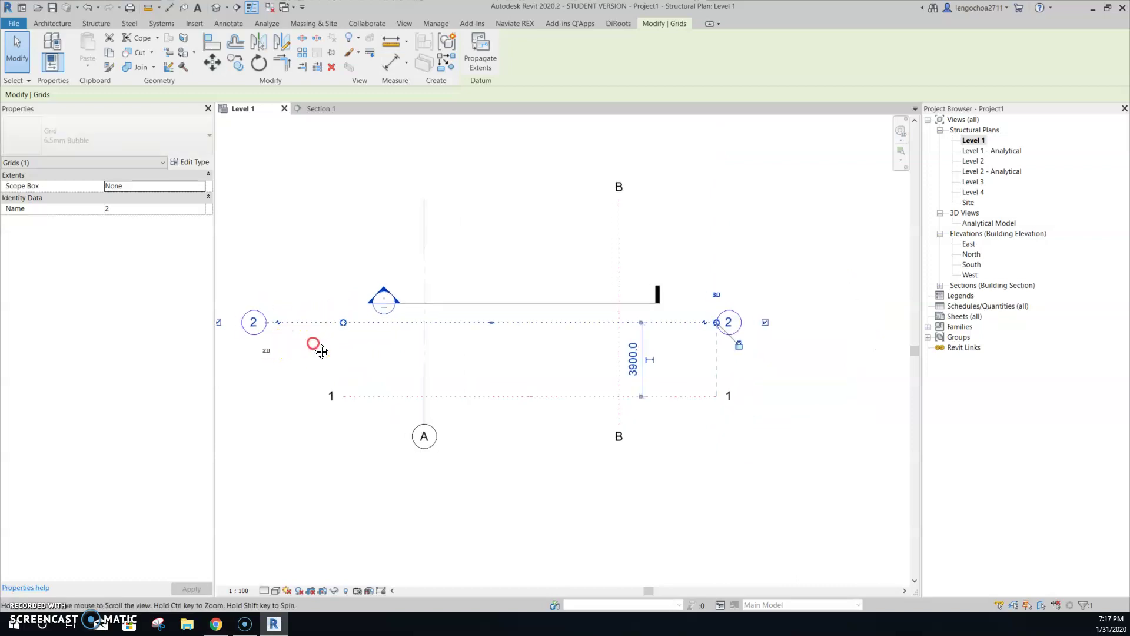
# Fine-tune grid 2's left end bubble position, then open the Level 2 plan
pyautogui.click(300, 327)
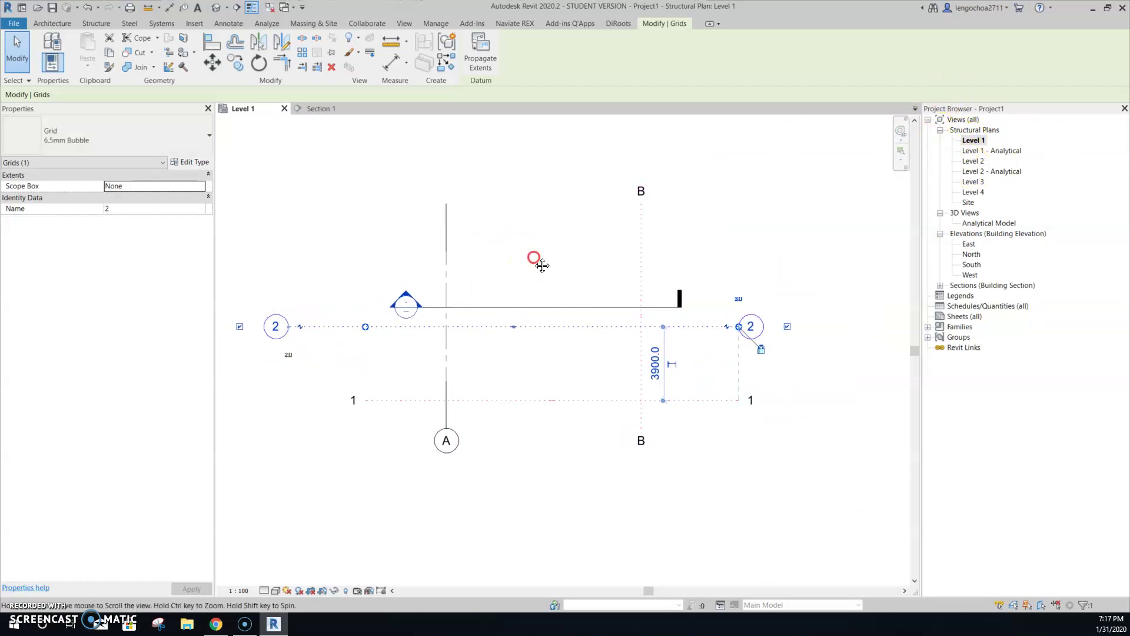
pyautogui.click(353, 315)
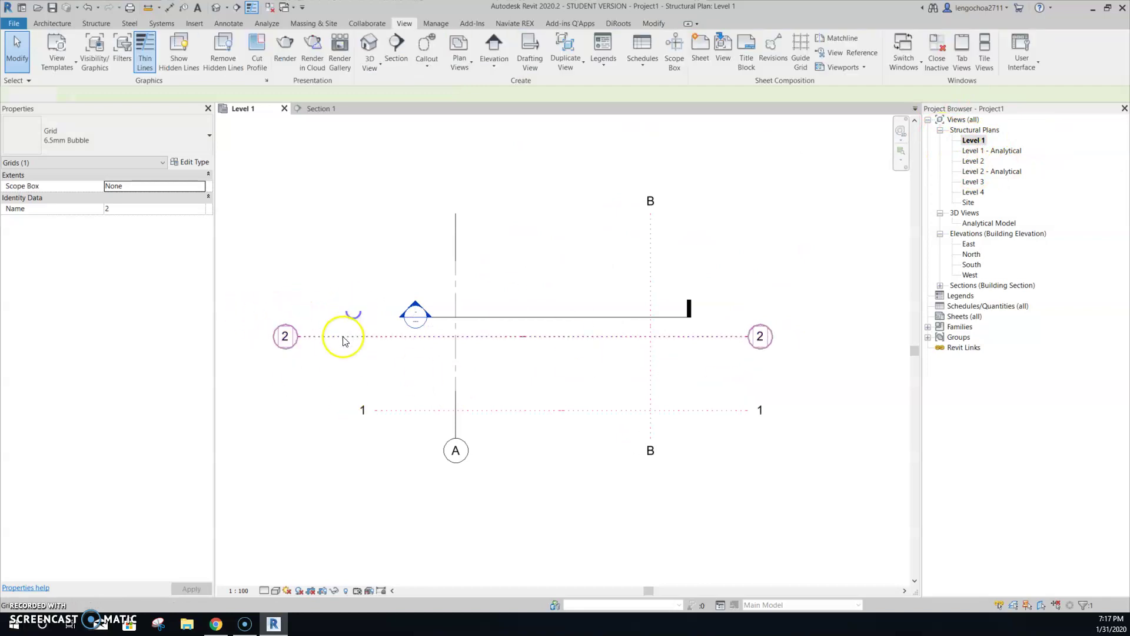
pyautogui.click(298, 336)
pyautogui.scroll(2, 298, 339)
pyautogui.moveTo(304, 339)
pyautogui.mouseDown()
pyautogui.moveTo(397, 348)
pyautogui.moveTo(413, 337)
pyautogui.moveTo(436, 350)
pyautogui.mouseUp()
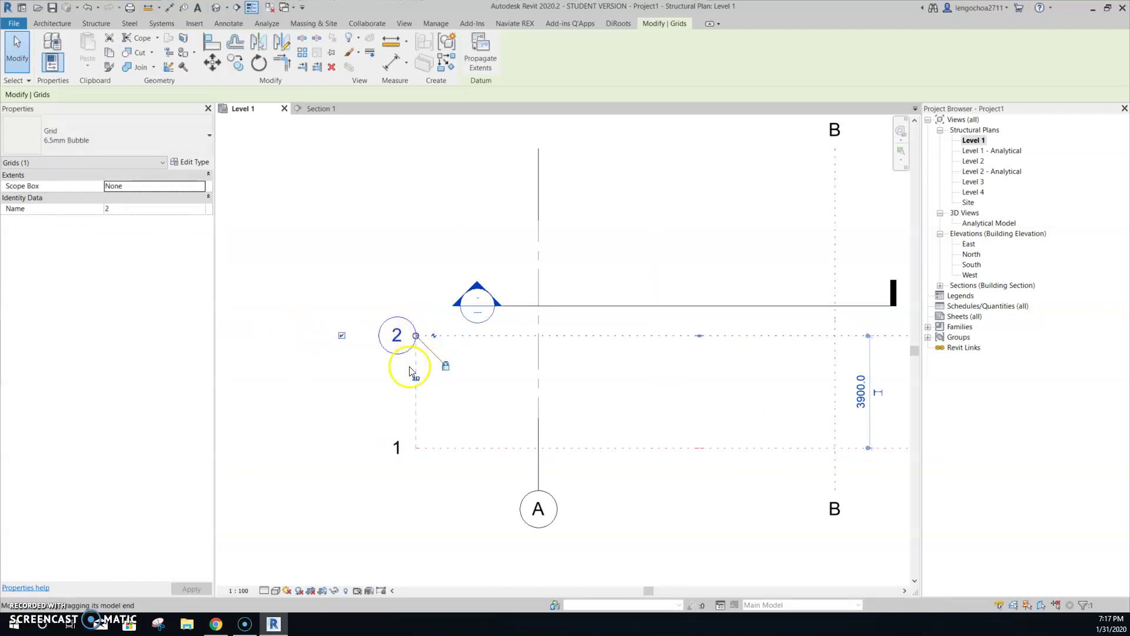
pyautogui.moveTo(383, 334); pyautogui.dragTo(318, 335)
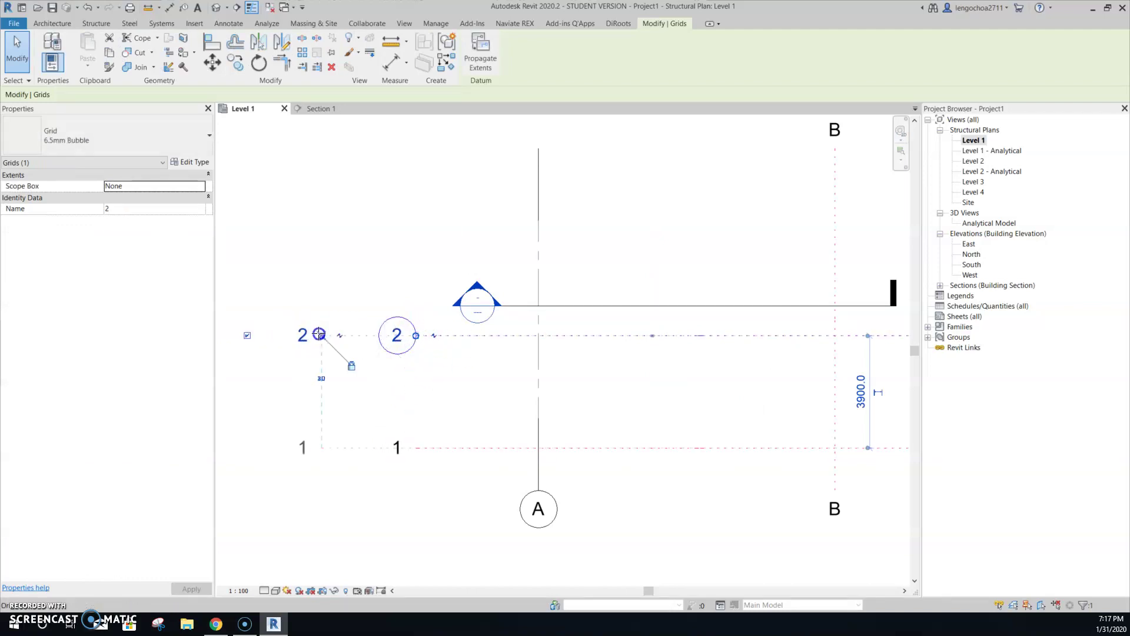
pyautogui.doubleClick(973, 161)
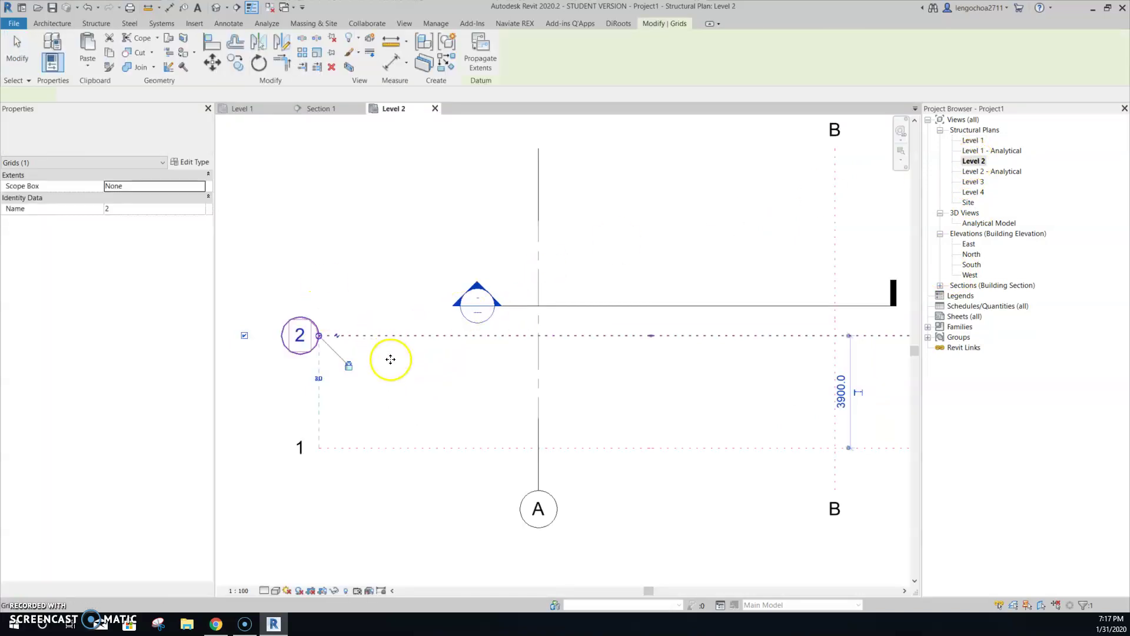
# Back in Level 1, switch grid 2's left end to 2D and move it right
pyautogui.doubleClick(973, 140)
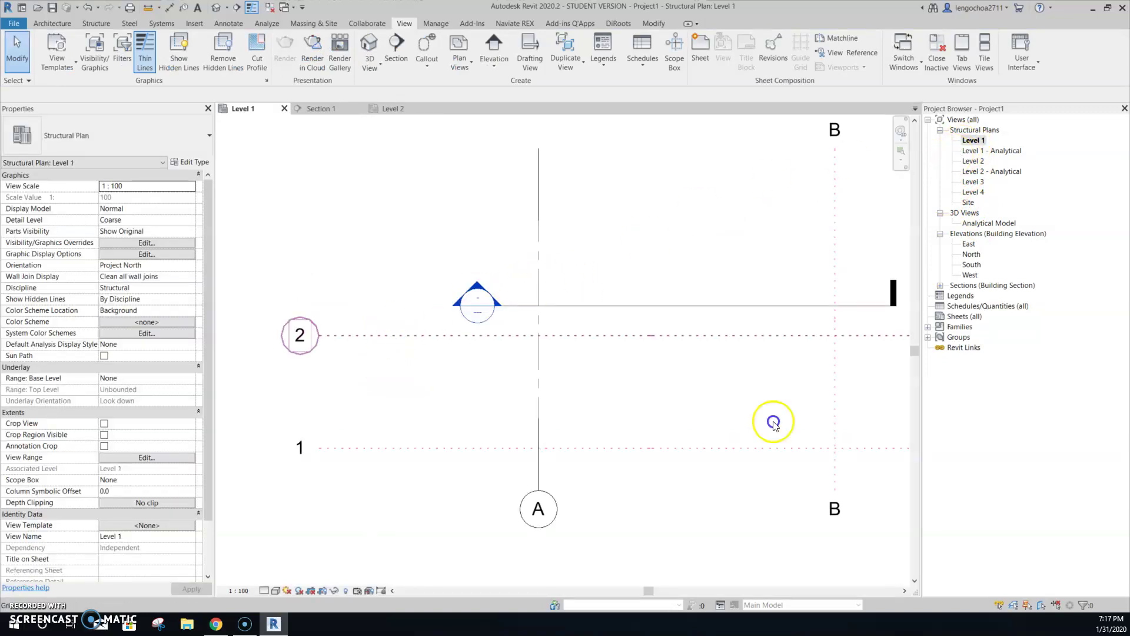
pyautogui.click(346, 334)
pyautogui.scroll(-1, 341, 335)
pyautogui.click(321, 373)
pyautogui.moveTo(352, 342); pyautogui.dragTo(419, 337)
pyautogui.click(802, 468)
# Recentre the plan around grid 2's right end, then open the North elevation
pyautogui.scroll(-1, 422, 337)
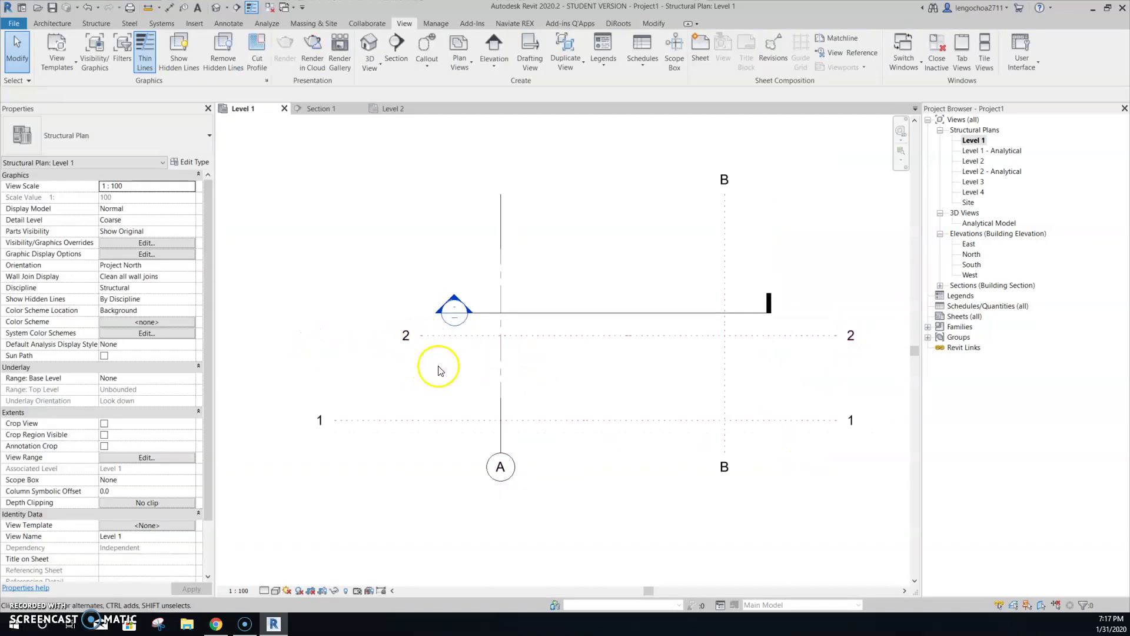
pyautogui.scroll(-1, 430, 353)
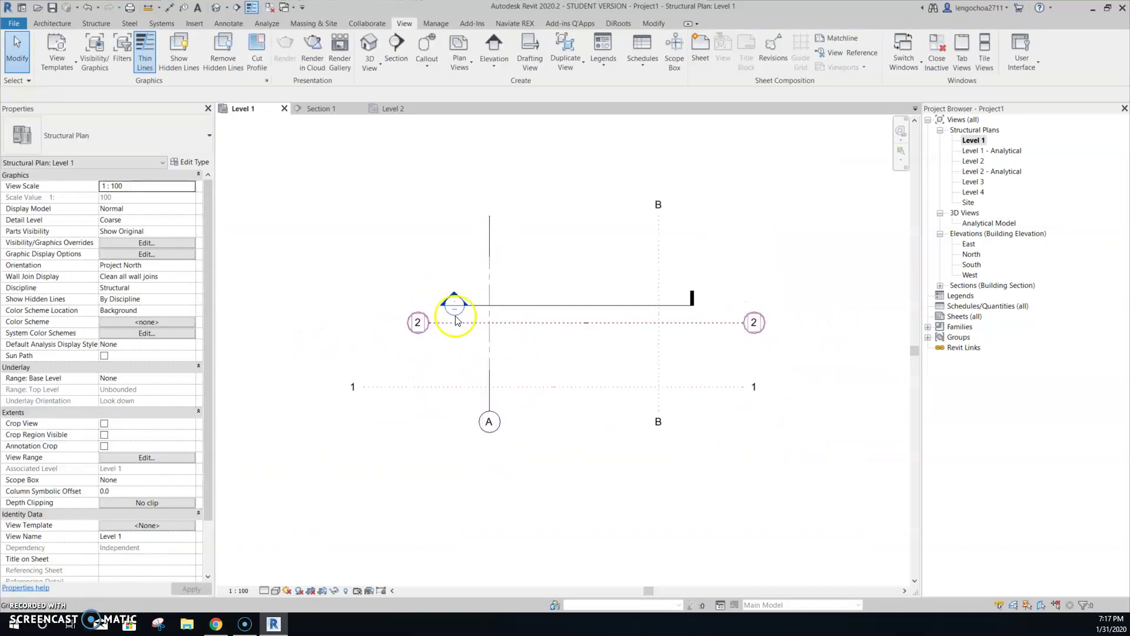
pyautogui.moveTo(668, 283); pyautogui.dragTo(686, 298, button='middle')
pyautogui.scroll(2, 504, 317)
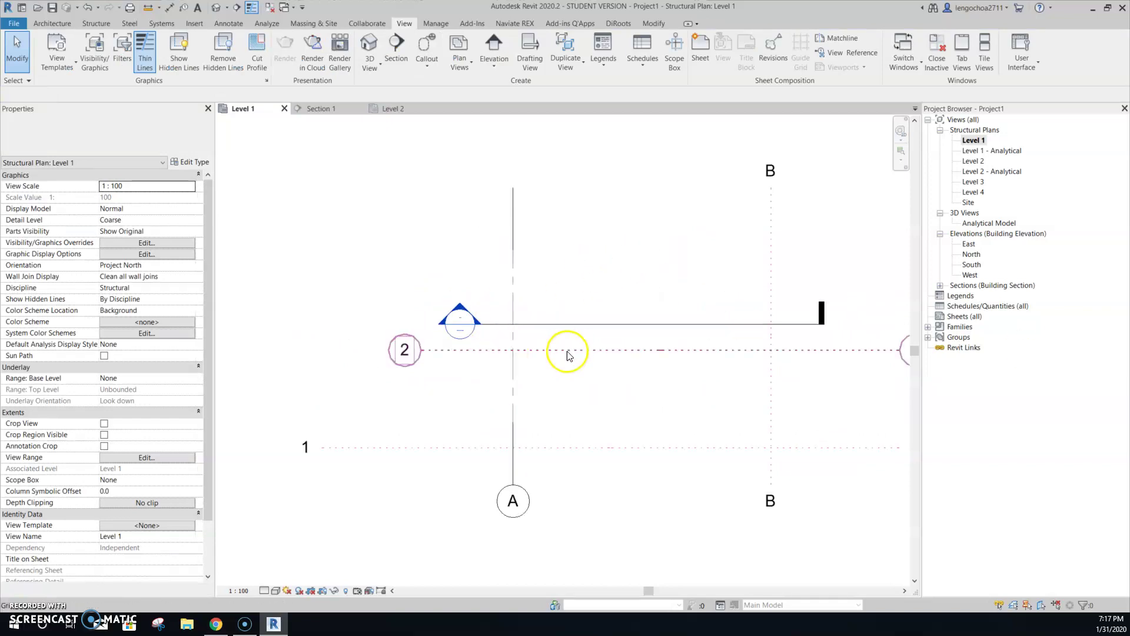
pyautogui.moveTo(680, 369); pyautogui.dragTo(643, 344, button='middle')
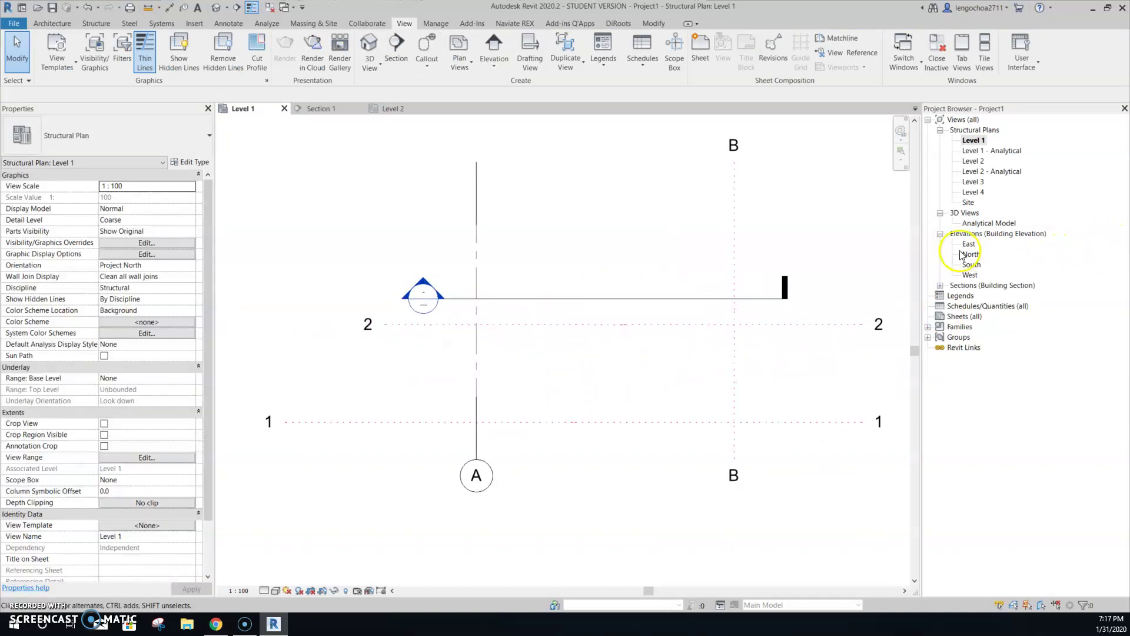
pyautogui.doubleClick(972, 254)
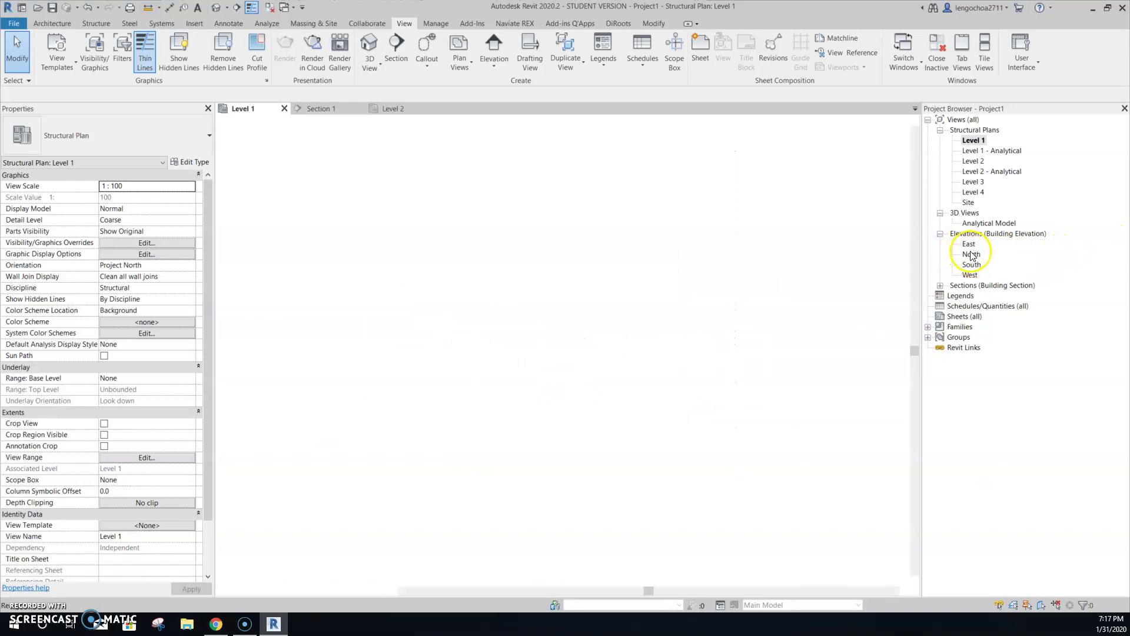
# In the North elevation, check grid A's extents and 10300 temporary dimension, then select Level 4
pyautogui.scroll(-3, 507, 242)
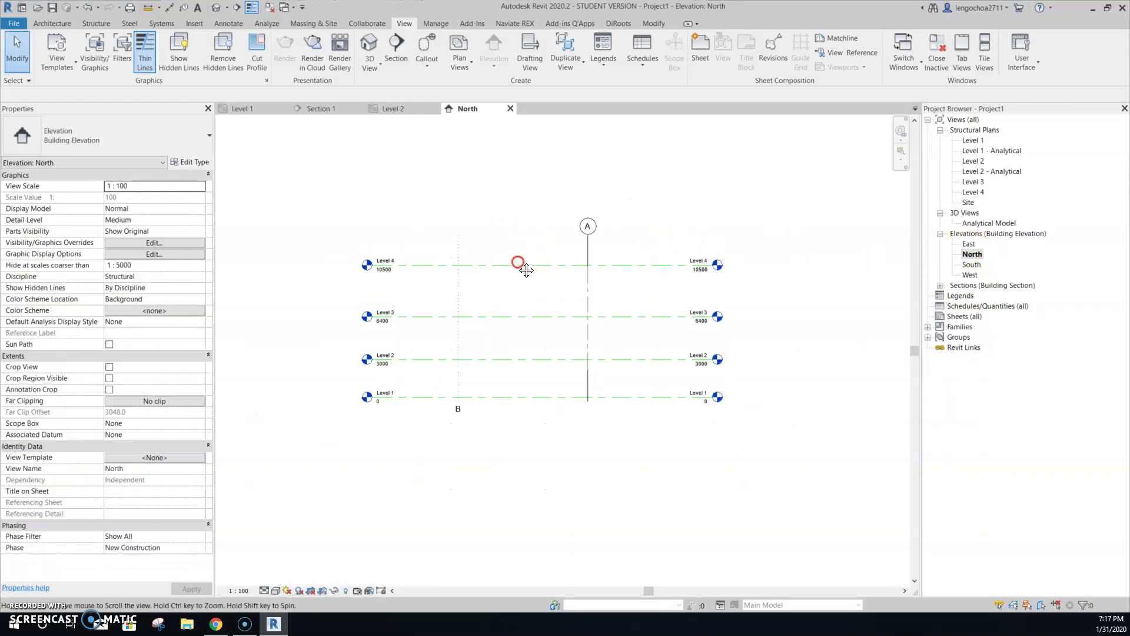
pyautogui.scroll(2, 682, 294)
pyautogui.moveTo(682, 294); pyautogui.dragTo(763, 275, button='middle')
pyautogui.click(636, 272)
pyautogui.click(636, 437)
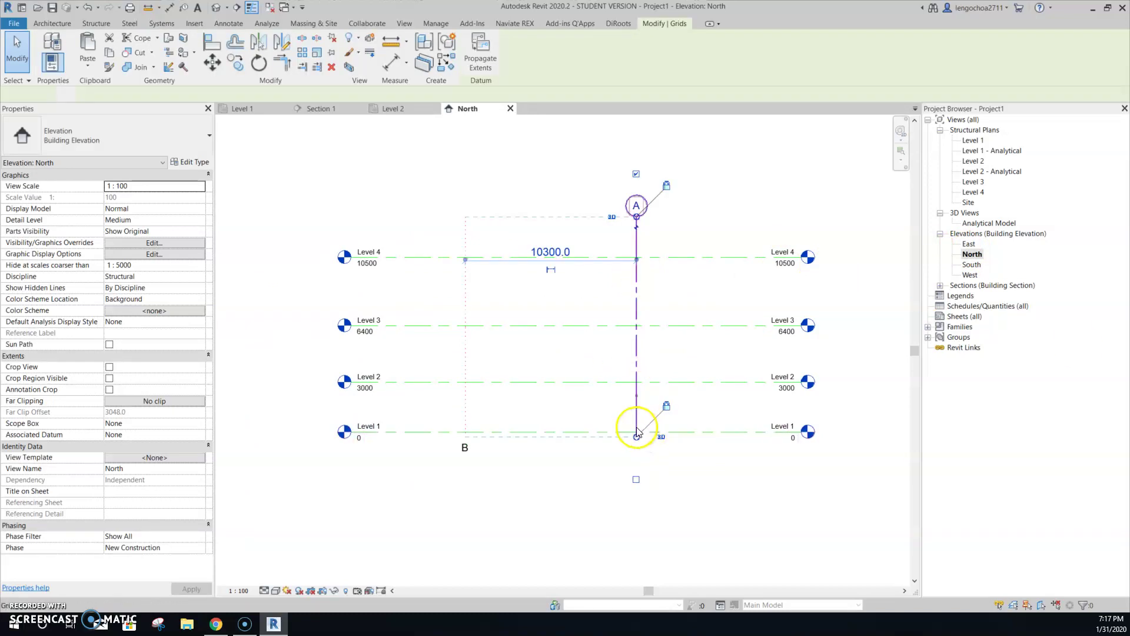
pyautogui.scroll(1, 634, 442)
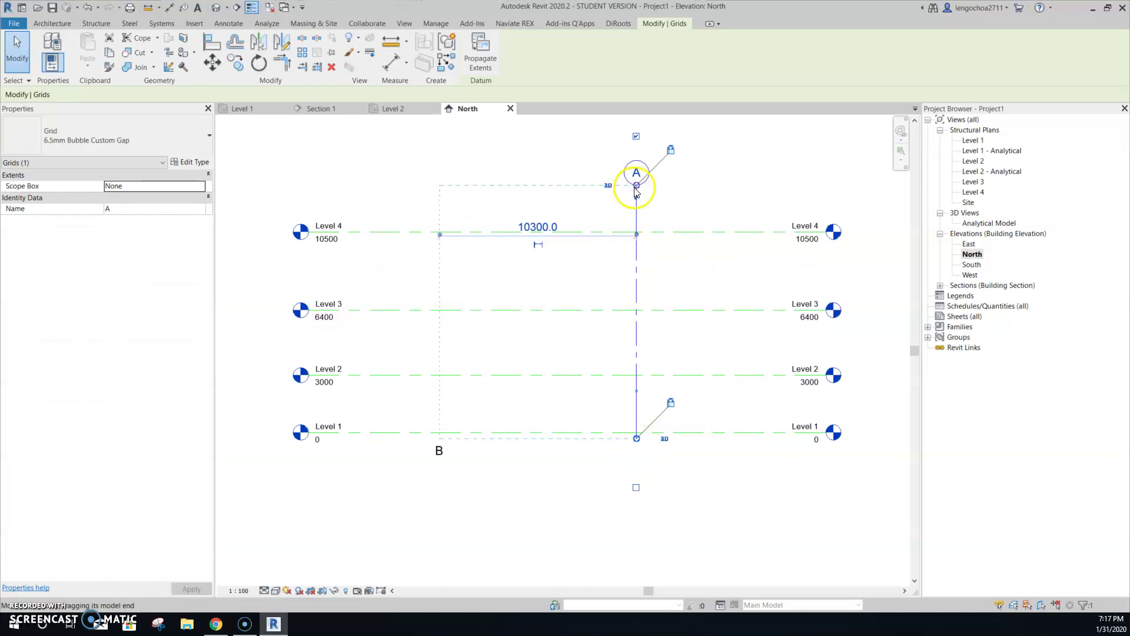
pyautogui.click(800, 288)
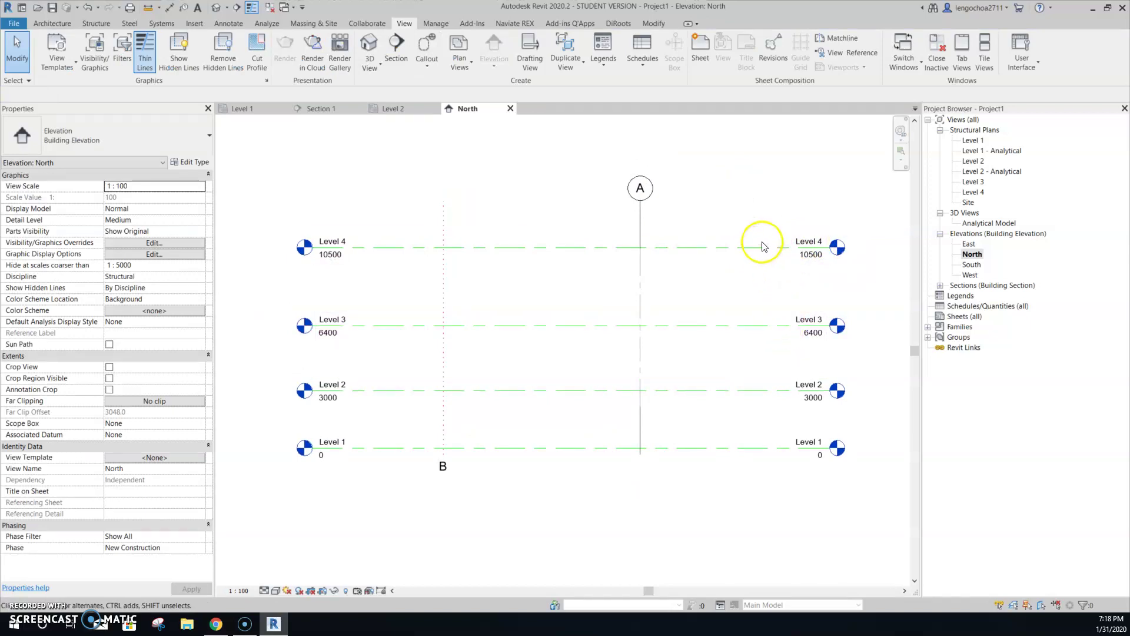
pyautogui.click(642, 219)
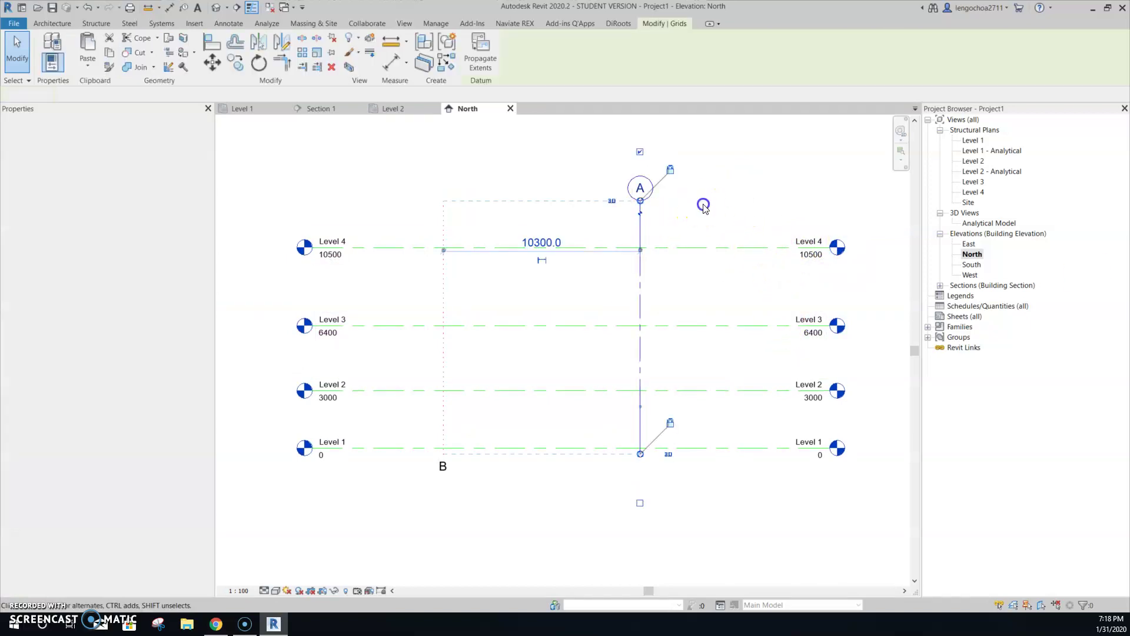
pyautogui.click(701, 206)
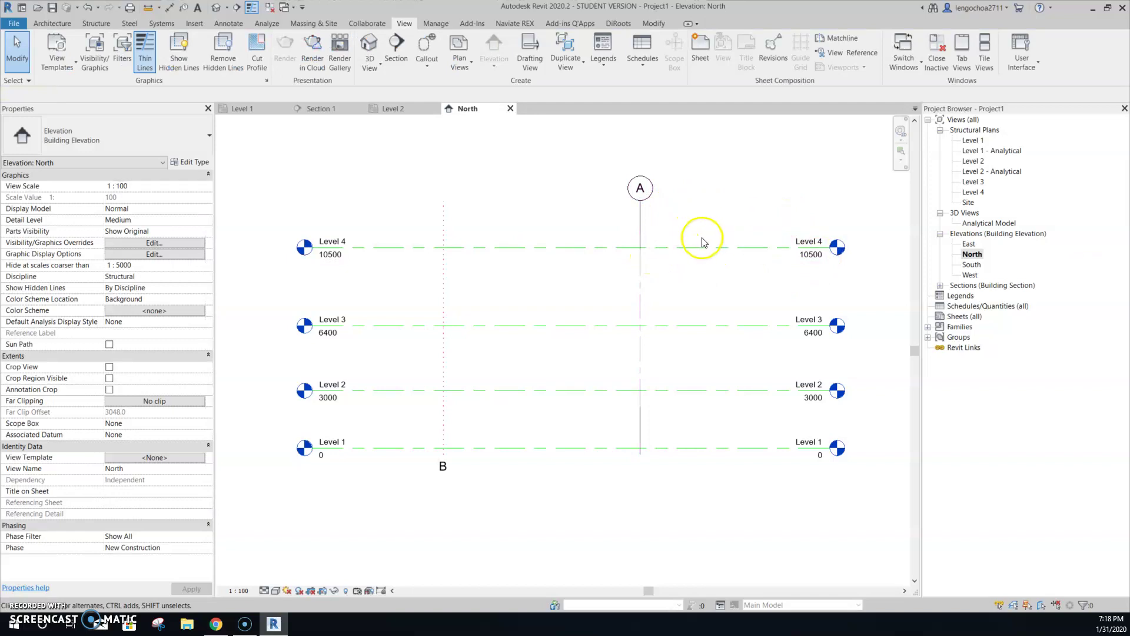
pyautogui.click(792, 255)
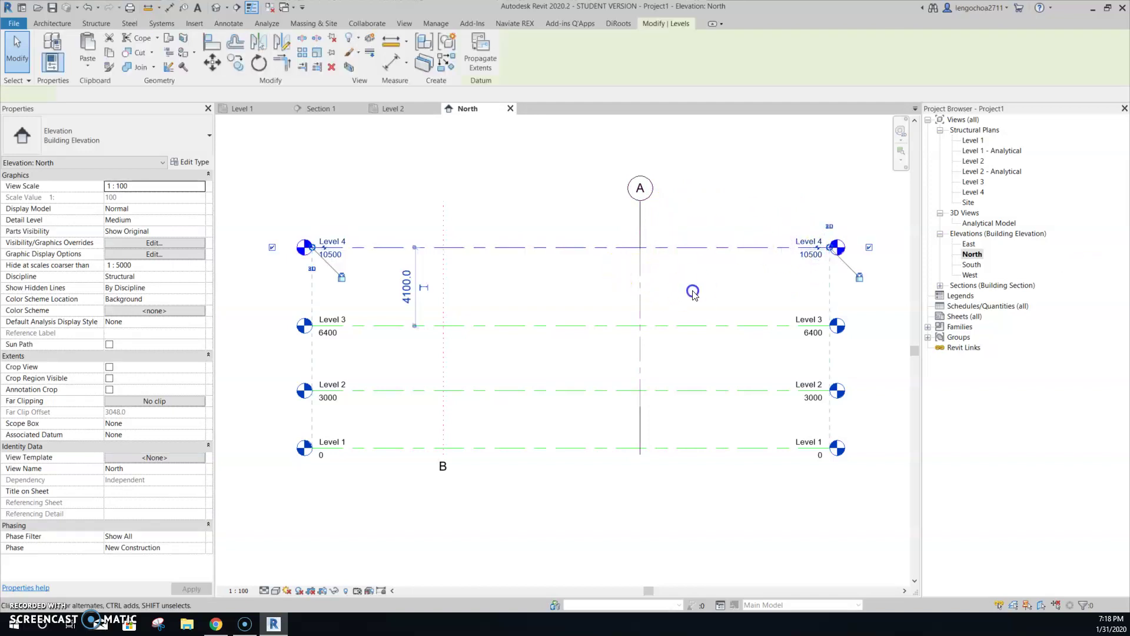
pyautogui.click(757, 266)
pyautogui.moveTo(773, 200); pyautogui.dragTo(683, 359)
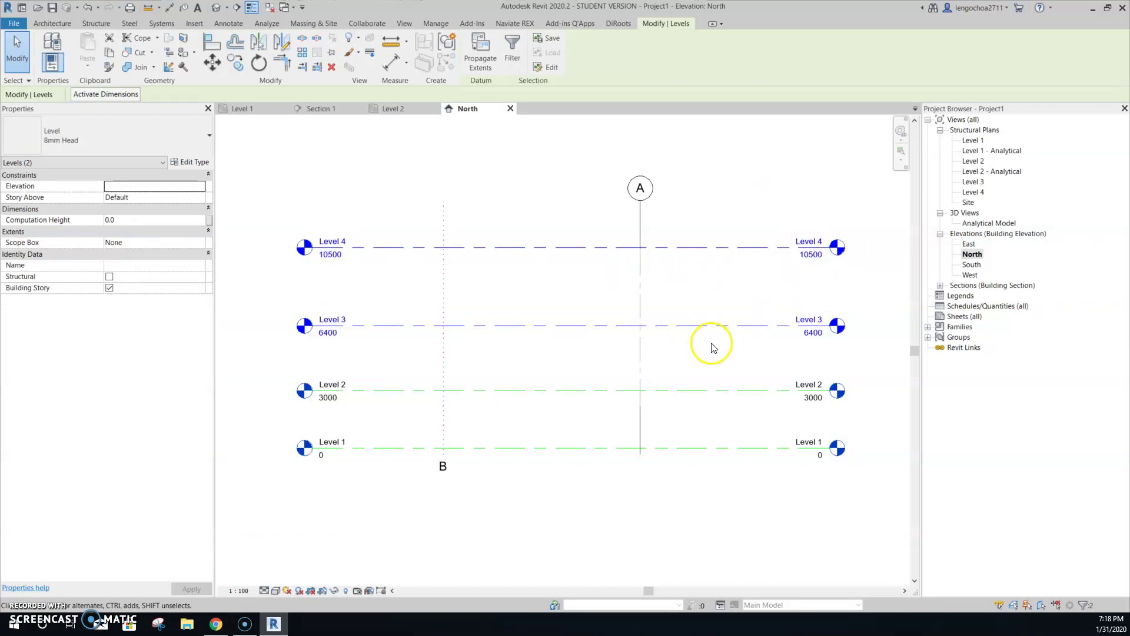
pyautogui.press('Delete')
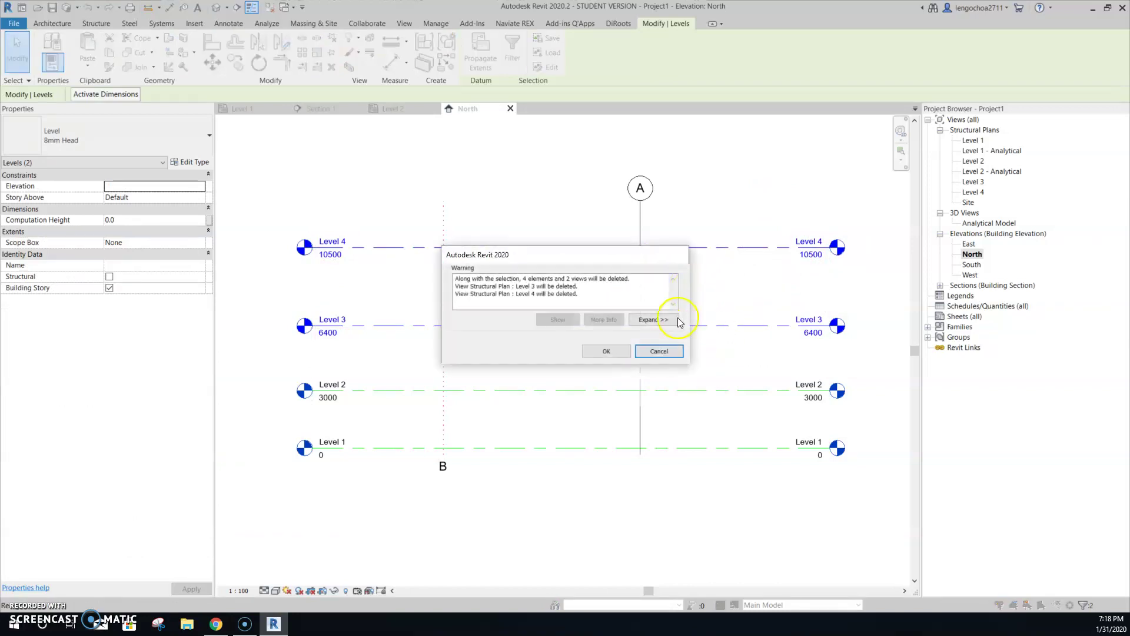
pyautogui.click(671, 351)
pyautogui.click(641, 278)
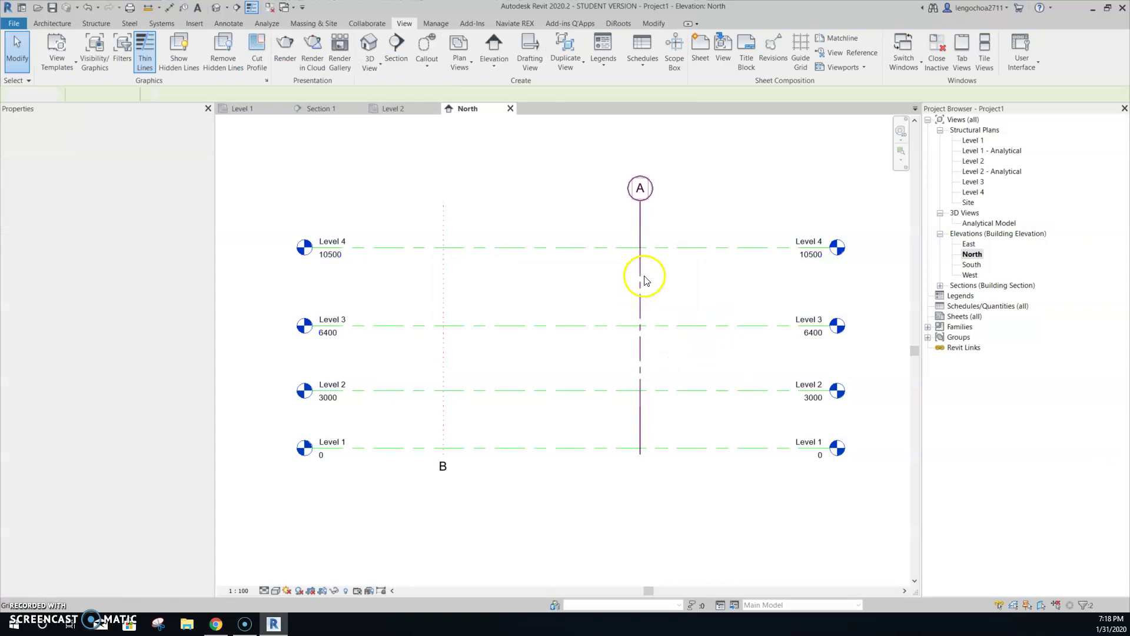
# Reopen Level 1 and the North elevation, then select grid A
pyautogui.doubleClick(972, 141)
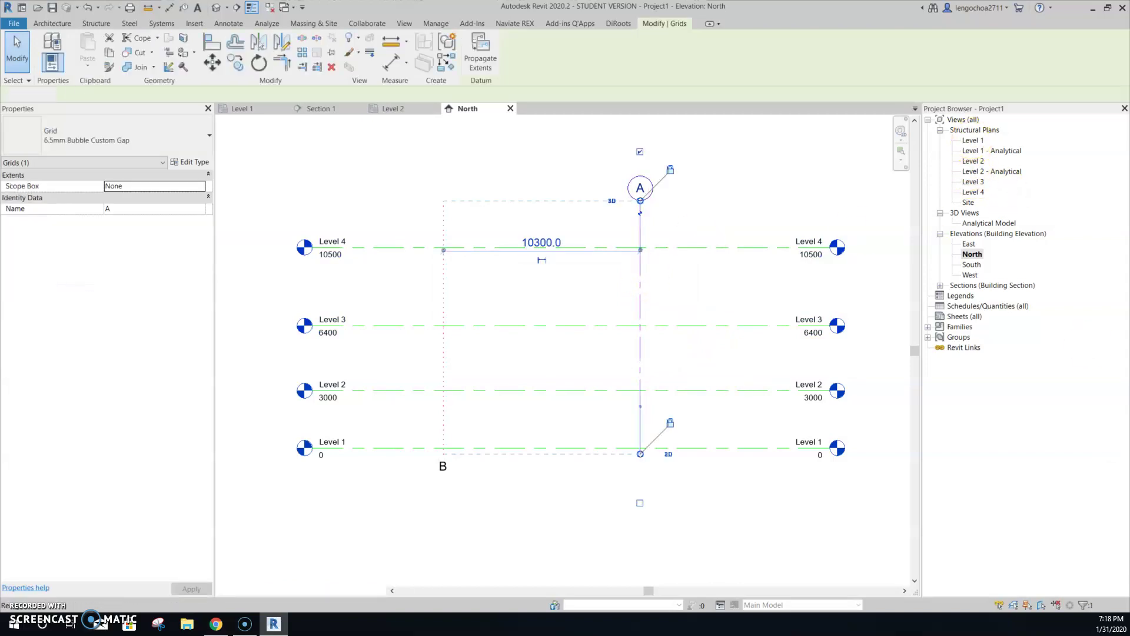
pyautogui.scroll(-2, 556, 265)
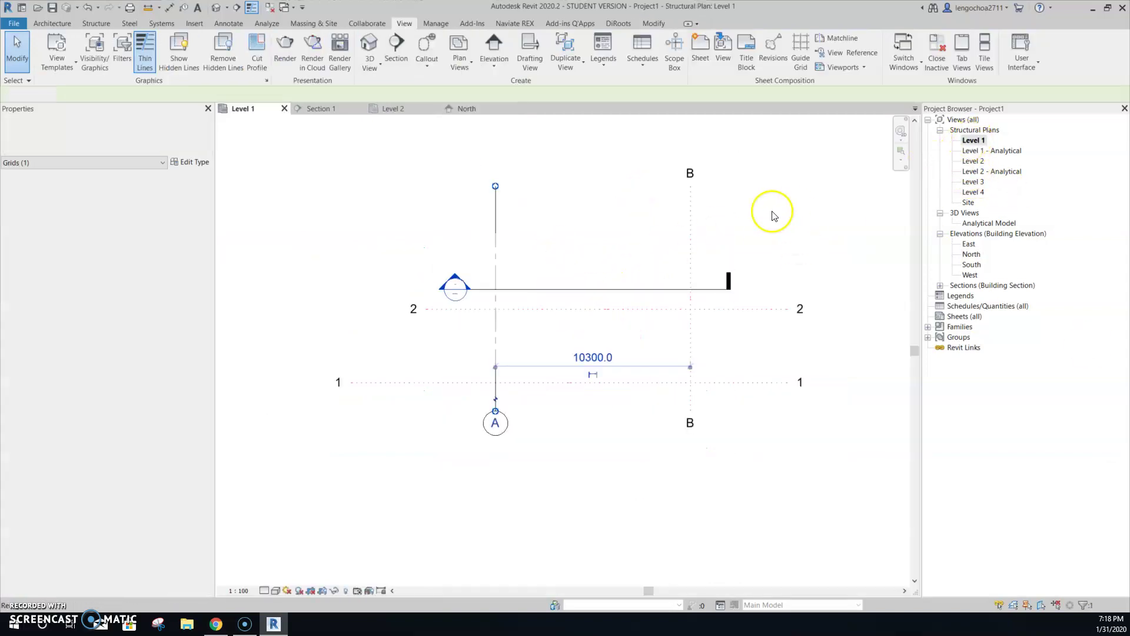
pyautogui.doubleClick(971, 254)
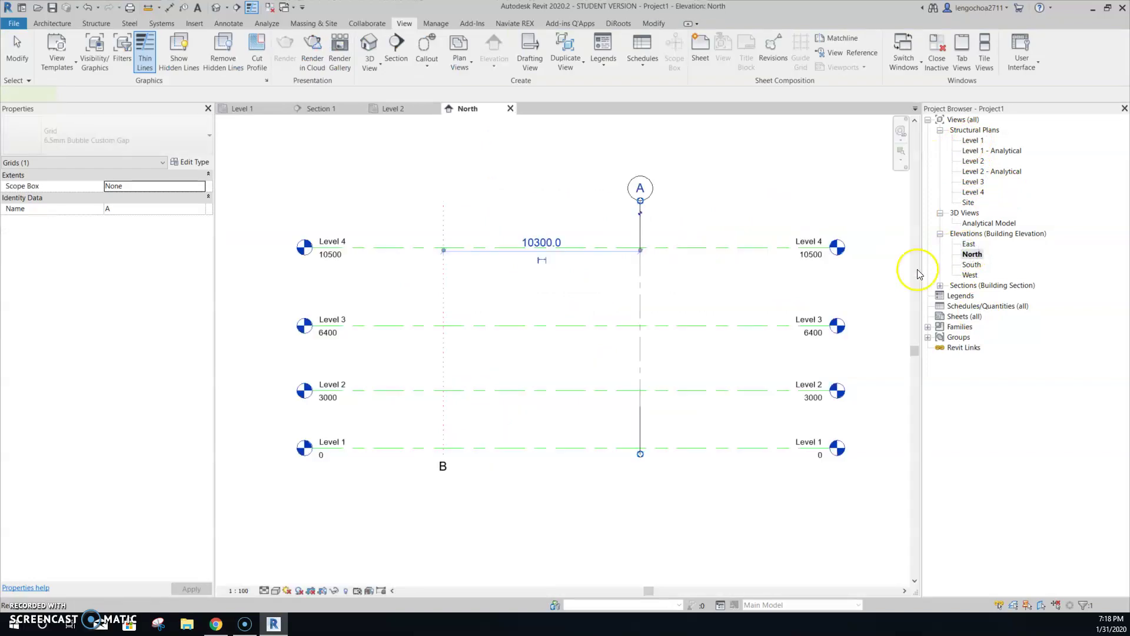
pyautogui.click(674, 368)
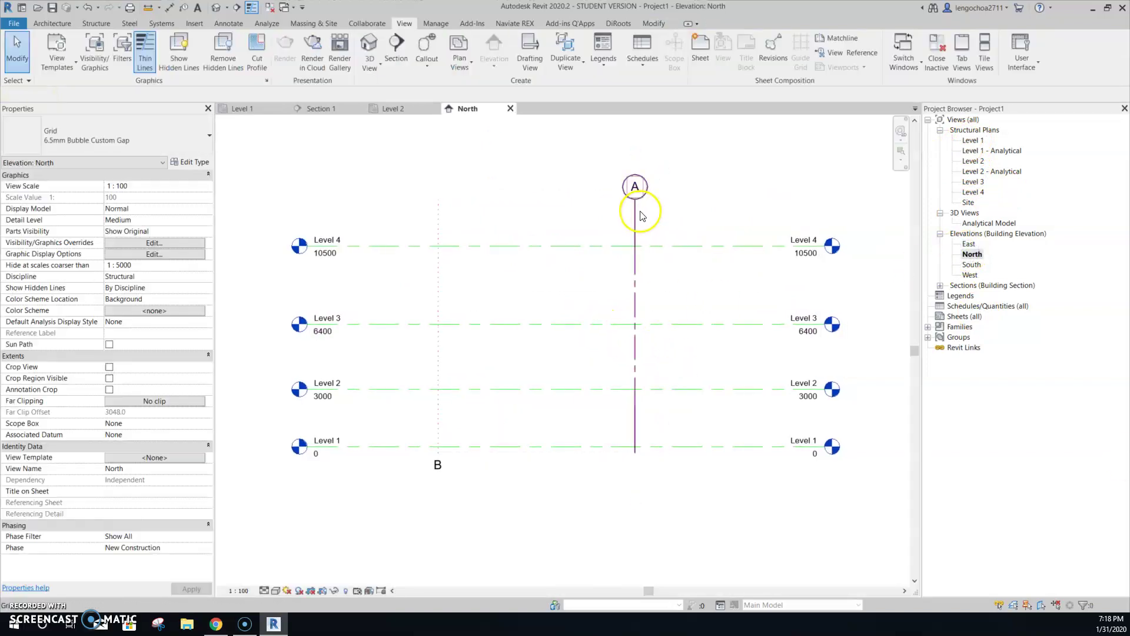
pyautogui.click(641, 222)
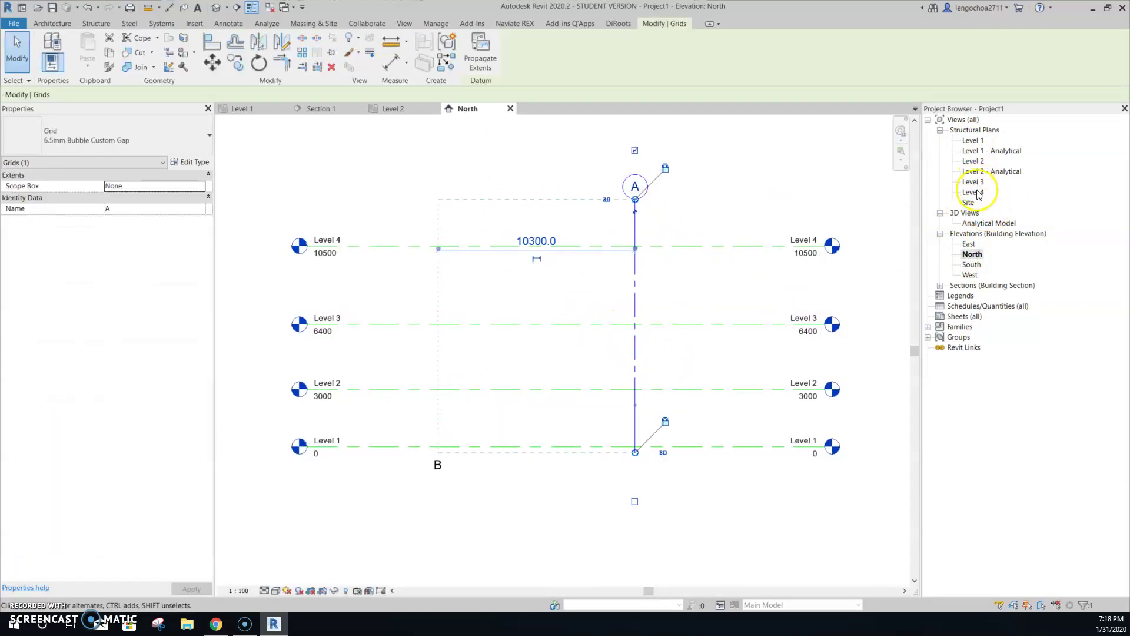
# Check grid A in the Level 4 plan, then drag its top end down toward Level 2
pyautogui.doubleClick(974, 192)
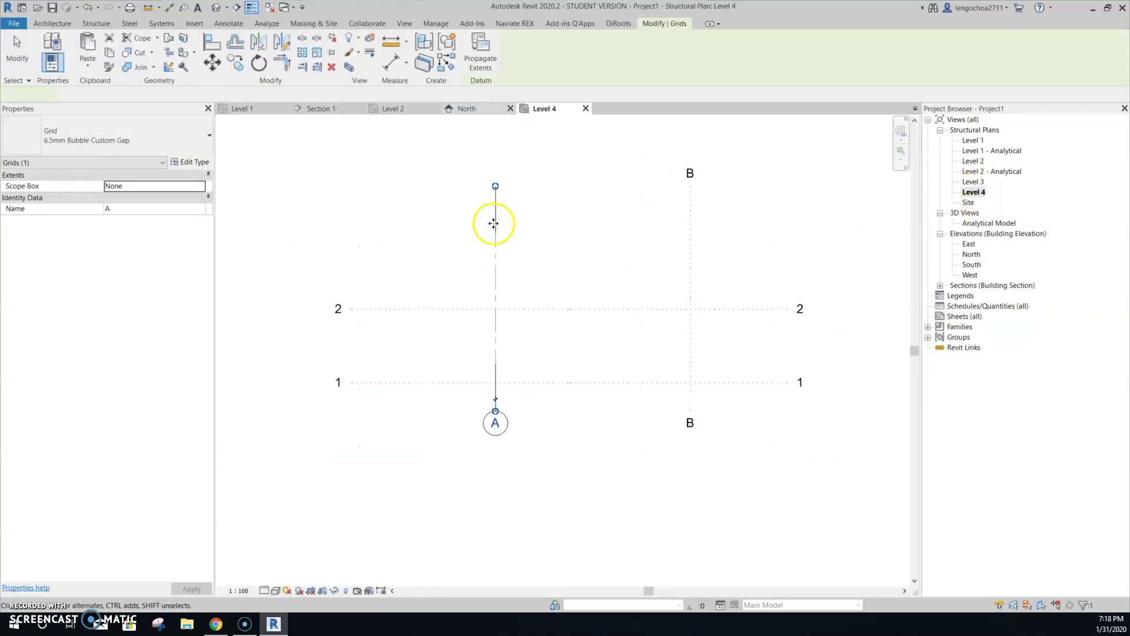
pyautogui.click(493, 223)
pyautogui.click(255, 108)
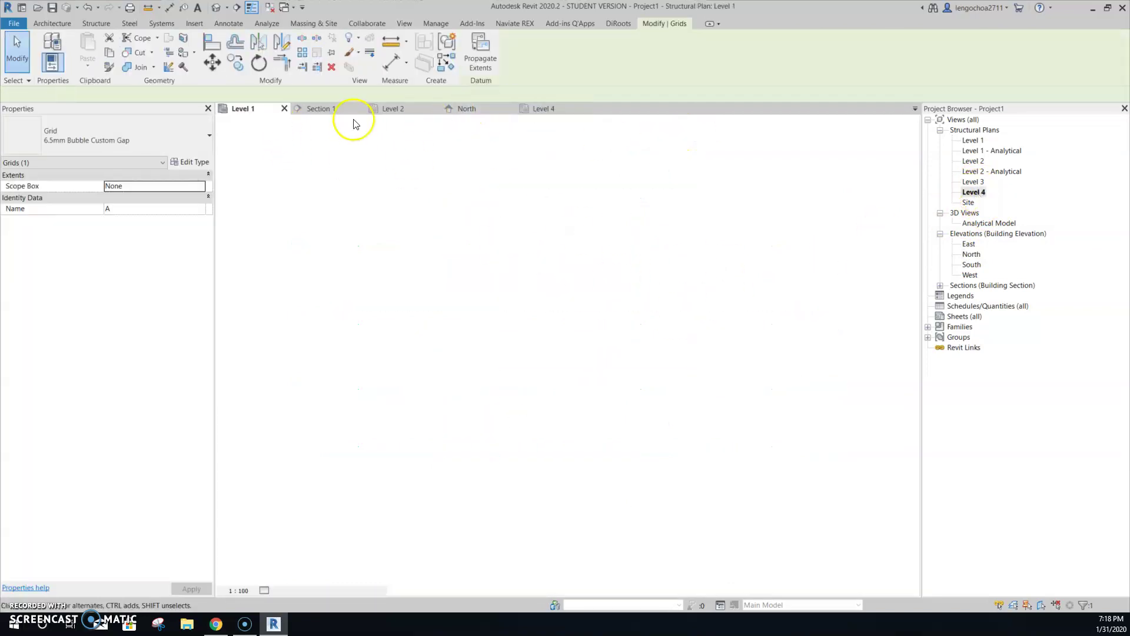
pyautogui.hotkey('ctrl', 'Tab')
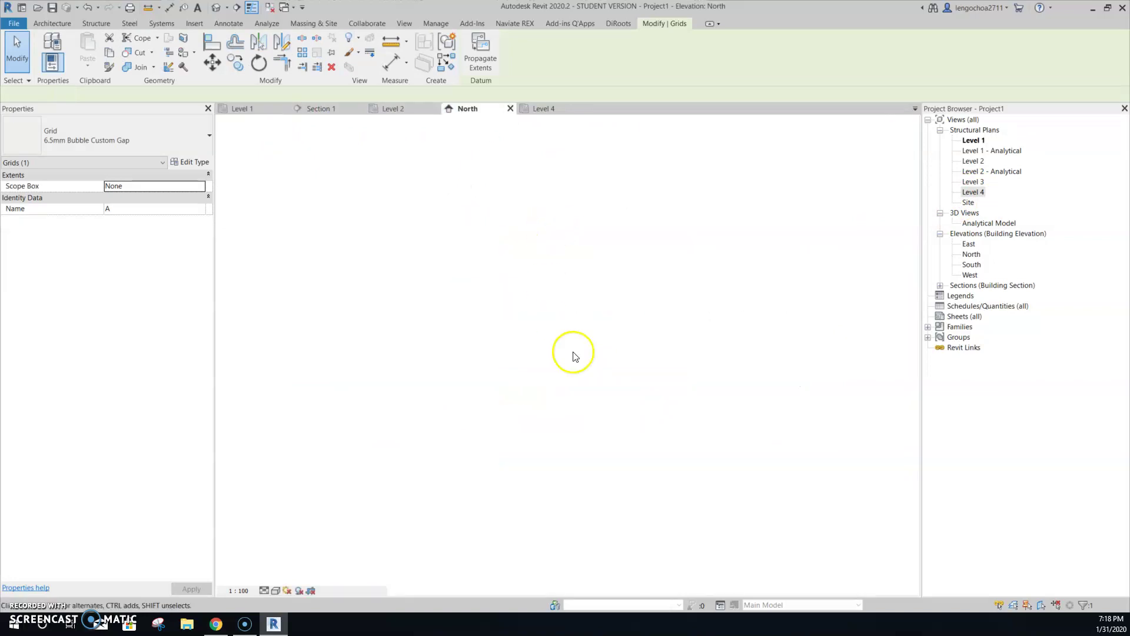
pyautogui.moveTo(629, 206); pyautogui.dragTo(631, 364)
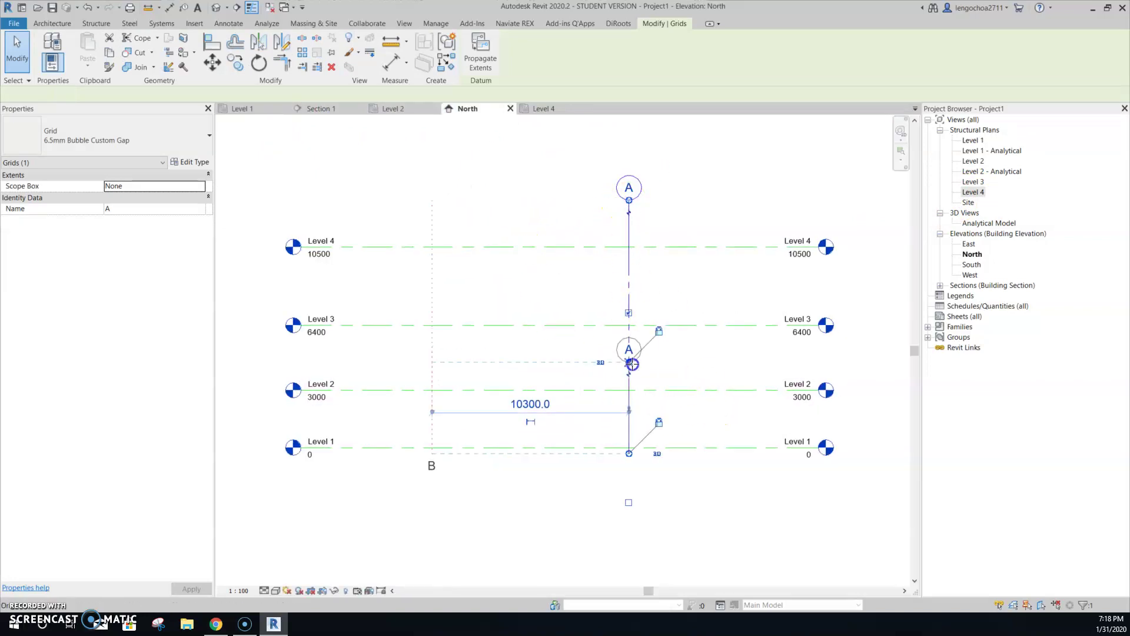
pyautogui.click(565, 354)
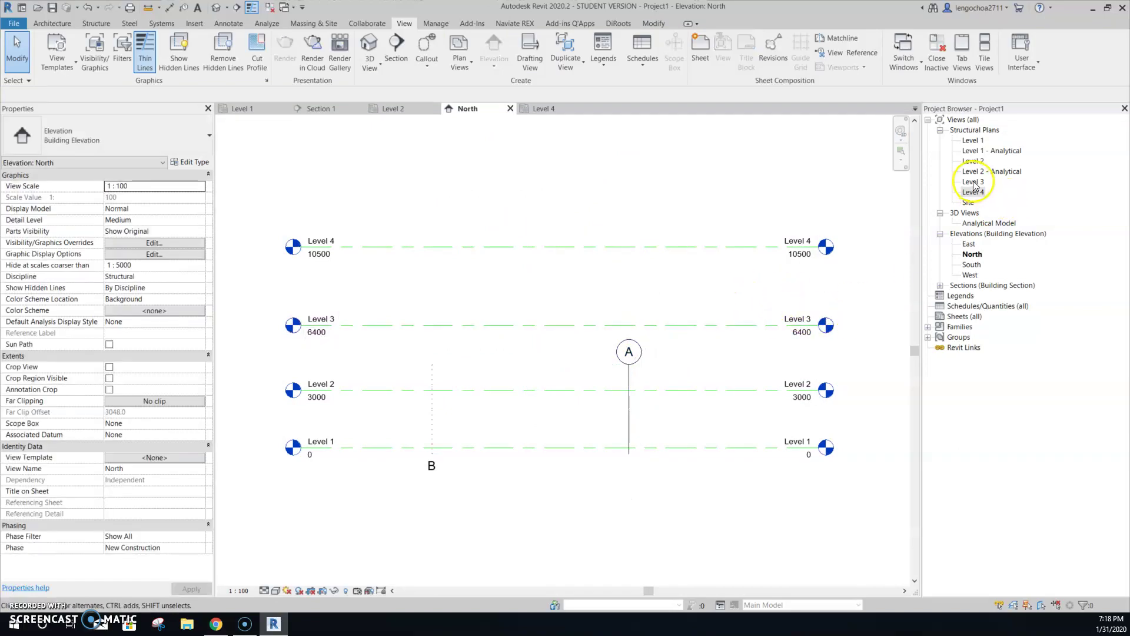
# Check the Level 3 plan, then return to the North elevation
pyautogui.doubleClick(972, 182)
pyautogui.scroll(2, 547, 337)
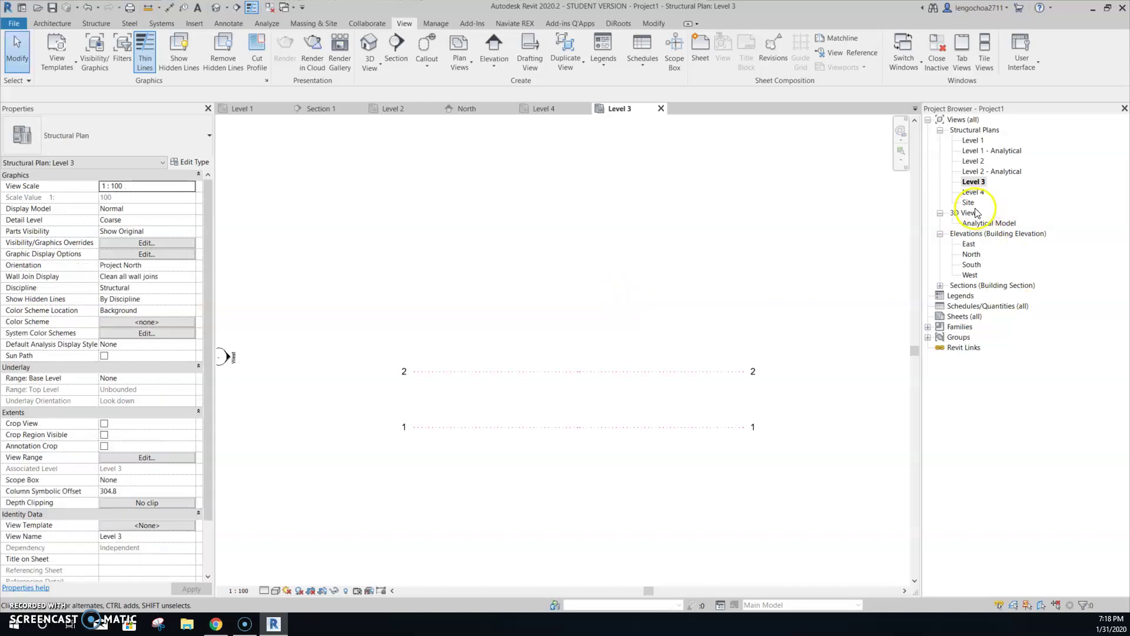
pyautogui.click(465, 110)
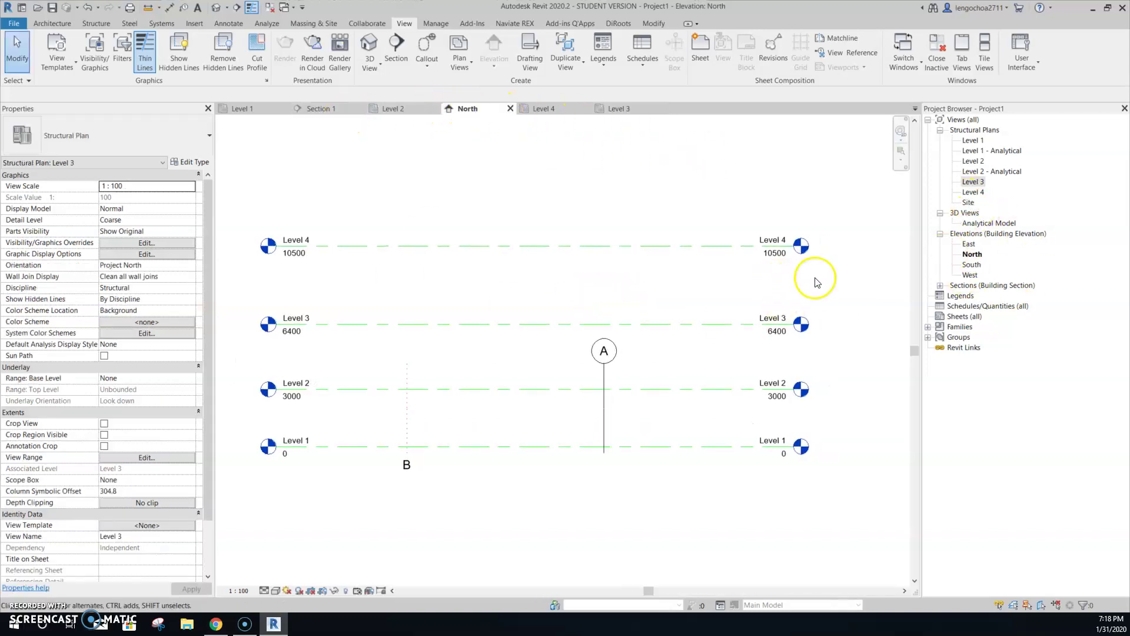
pyautogui.click(765, 205)
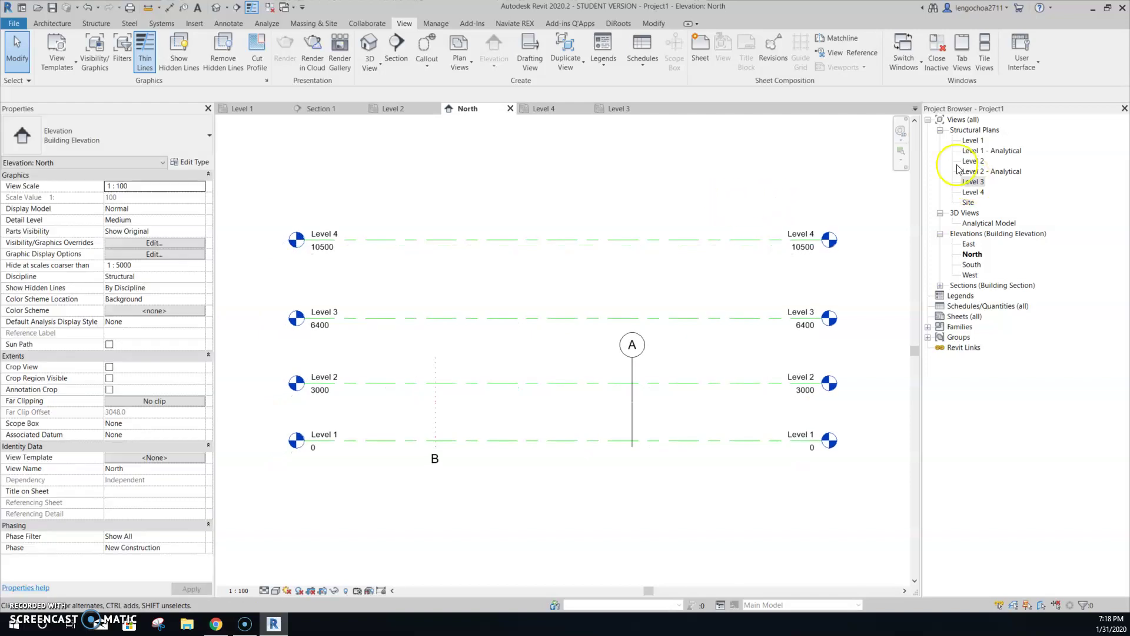
# Drag grid A's top end back above Level 4 and confirm it appears in the Level 4 plan
pyautogui.click(643, 366)
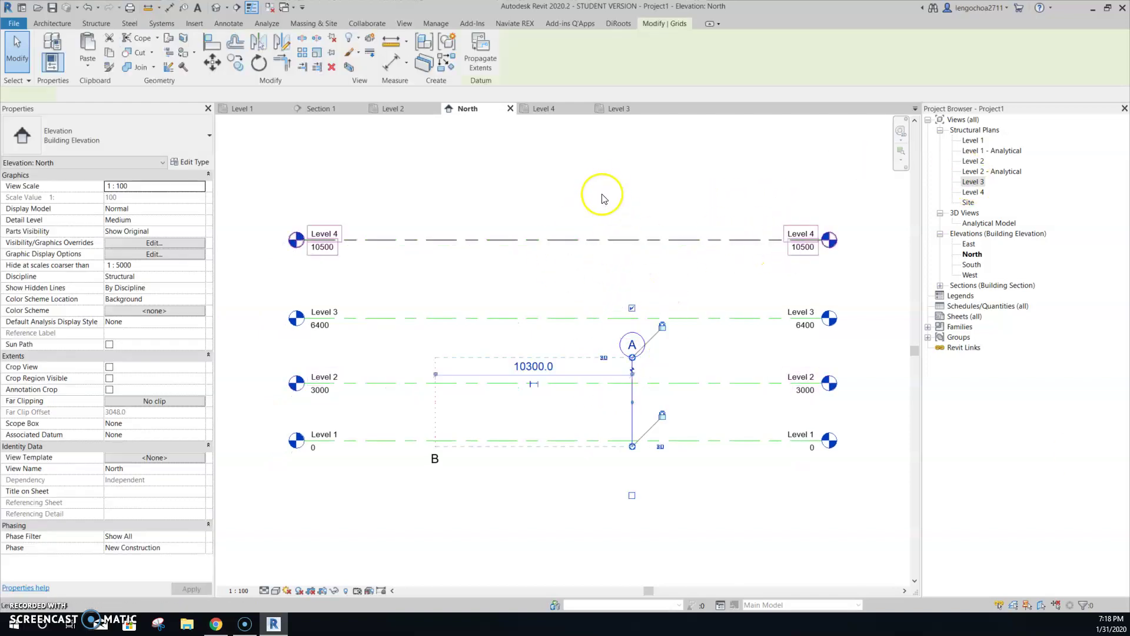
pyautogui.click(730, 367)
pyautogui.click(632, 377)
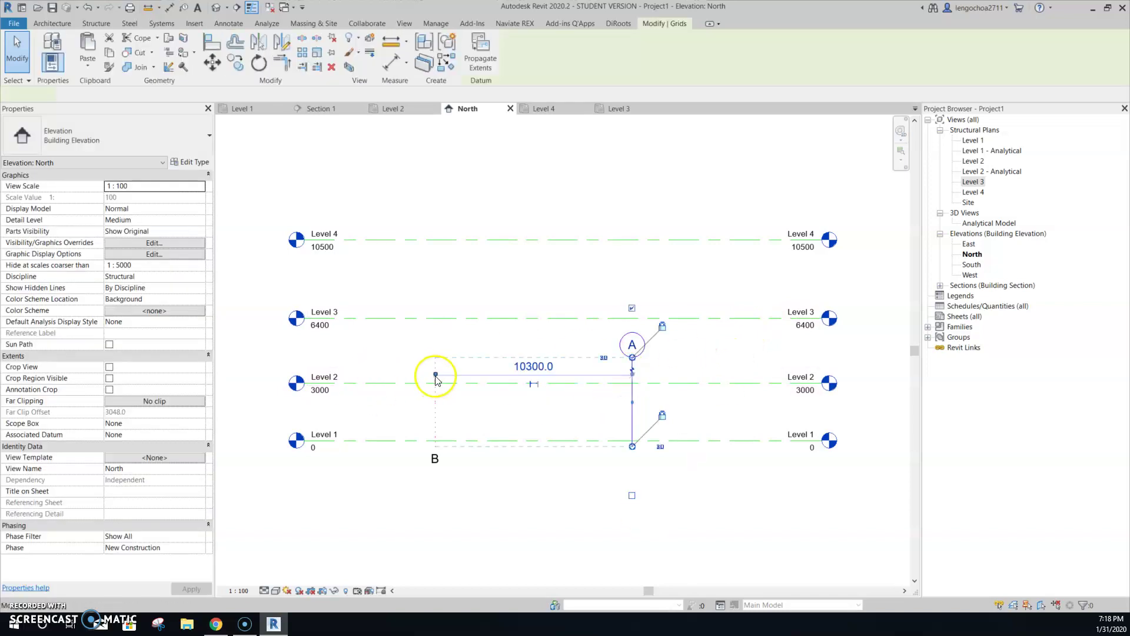
pyautogui.click(643, 401)
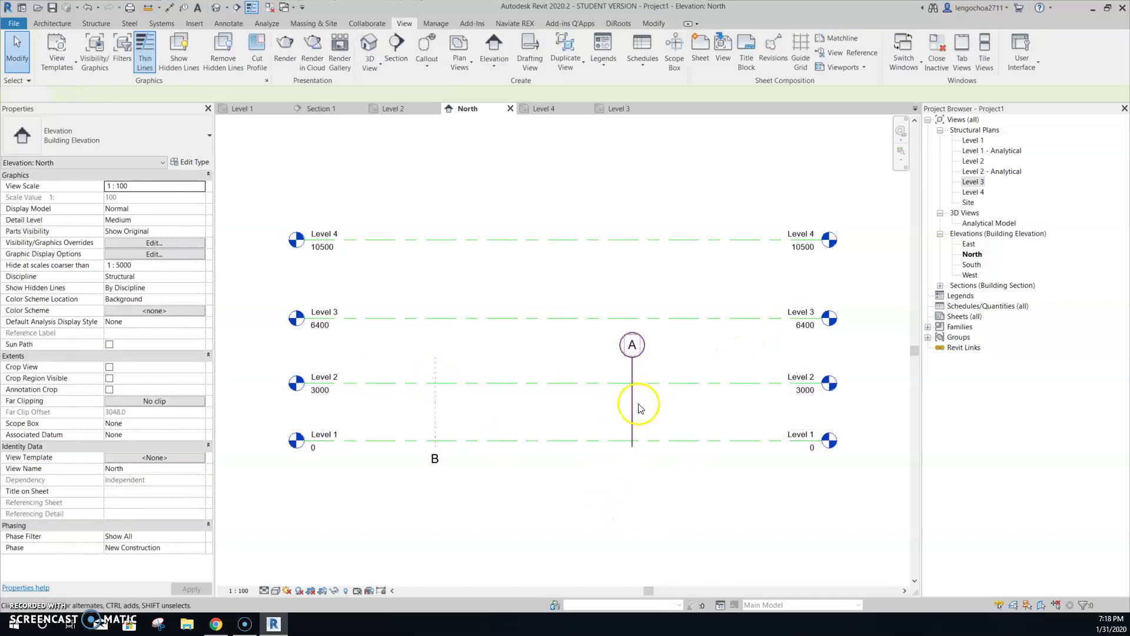
pyautogui.click(615, 352)
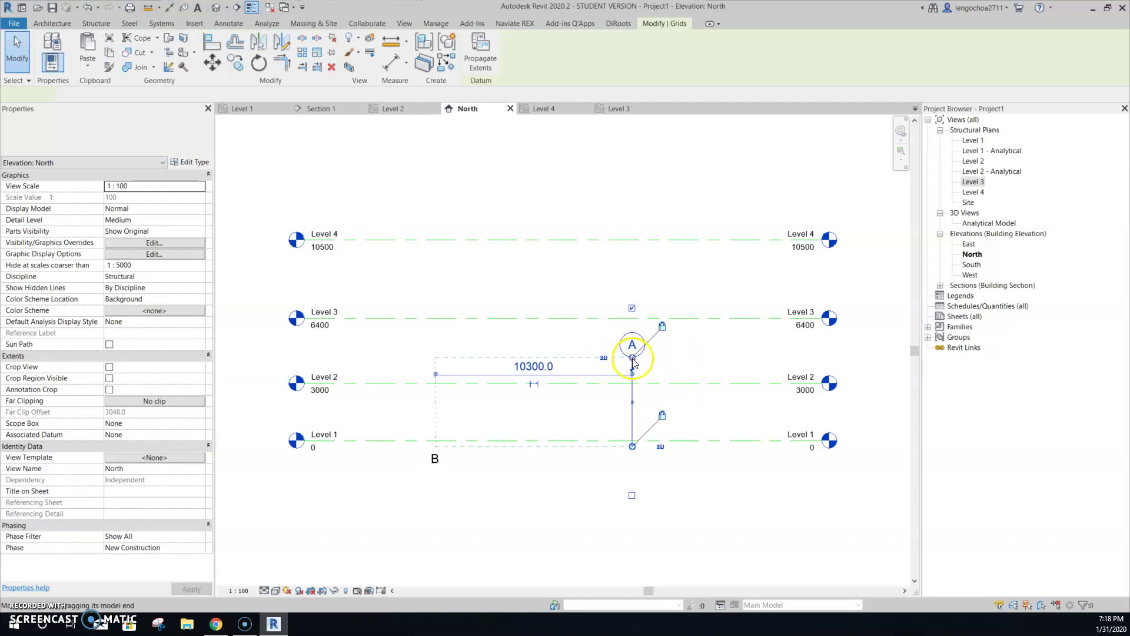
pyautogui.moveTo(633, 357); pyautogui.dragTo(632, 210)
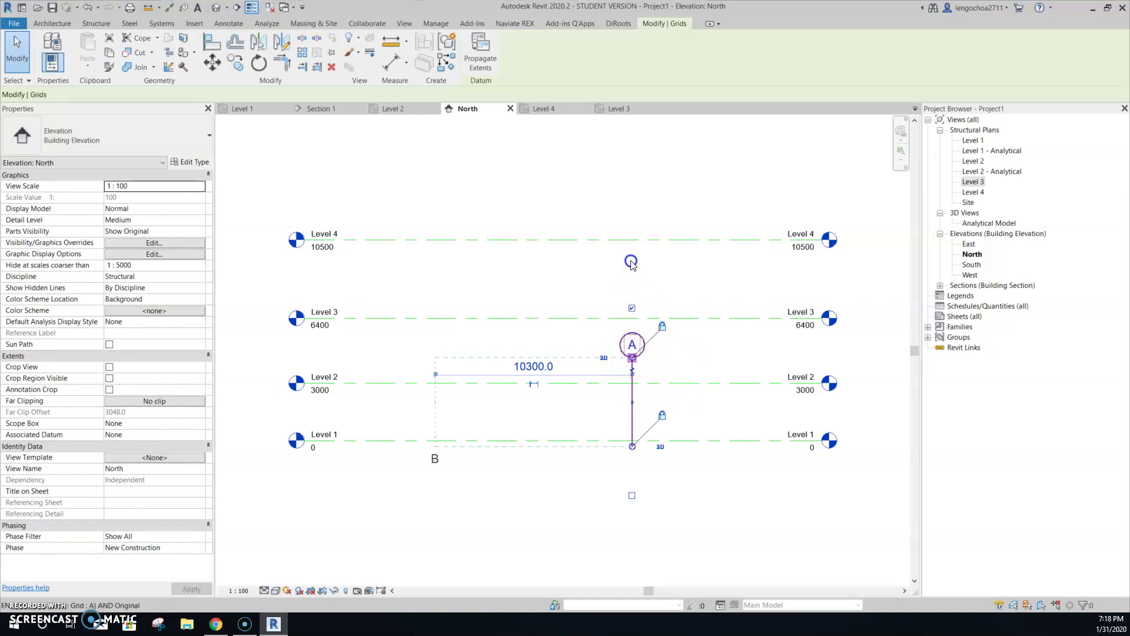
pyautogui.click(693, 206)
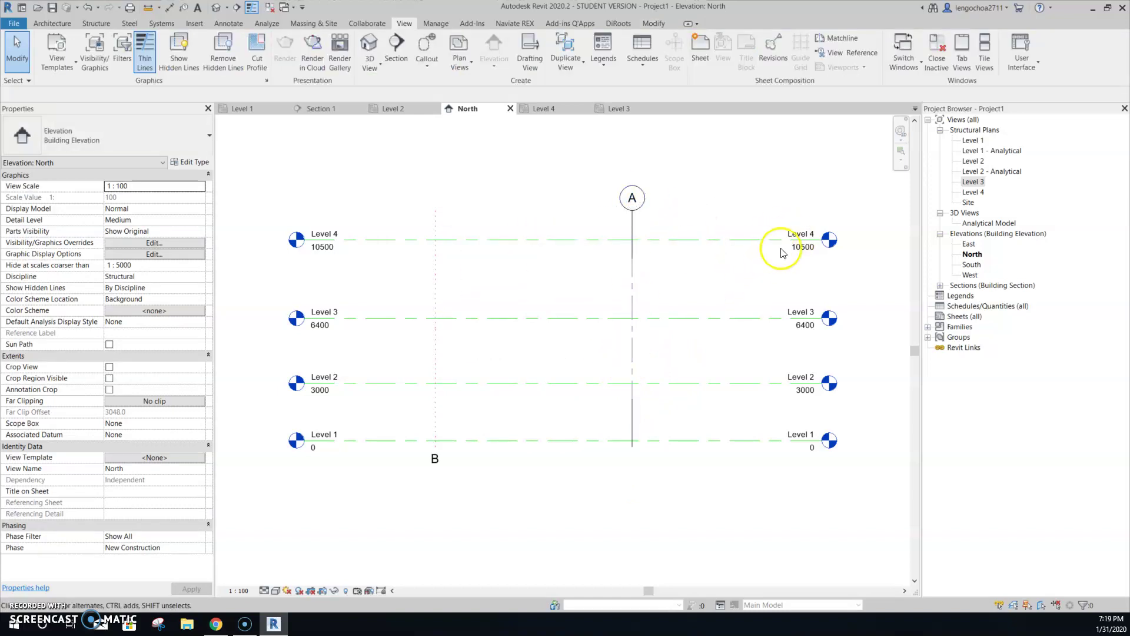
pyautogui.doubleClick(972, 192)
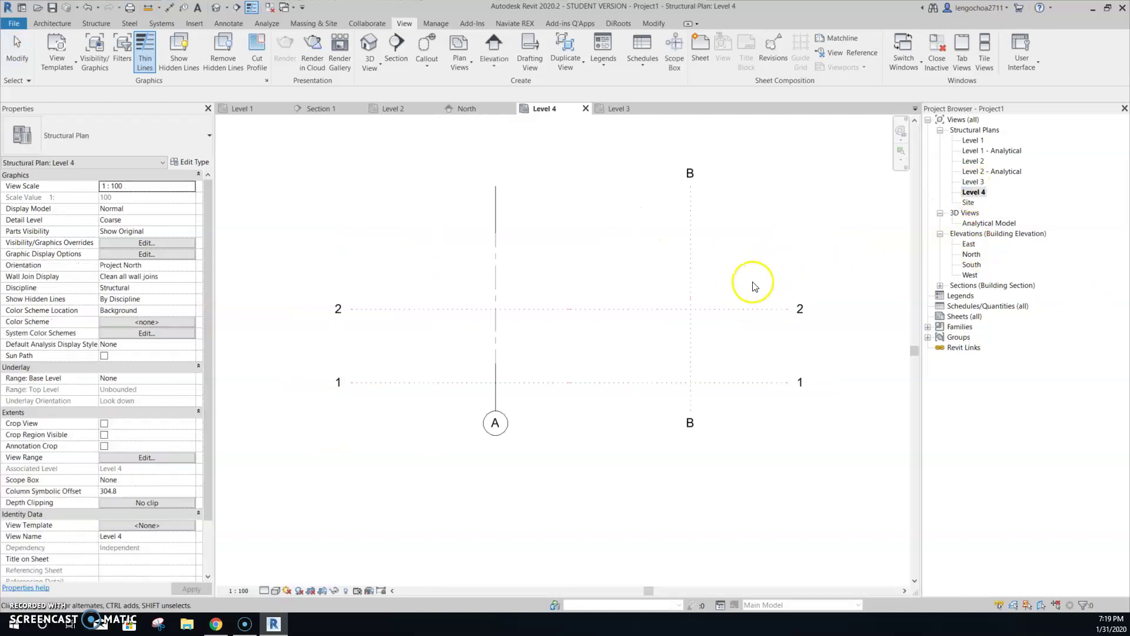
pyautogui.doubleClick(972, 254)
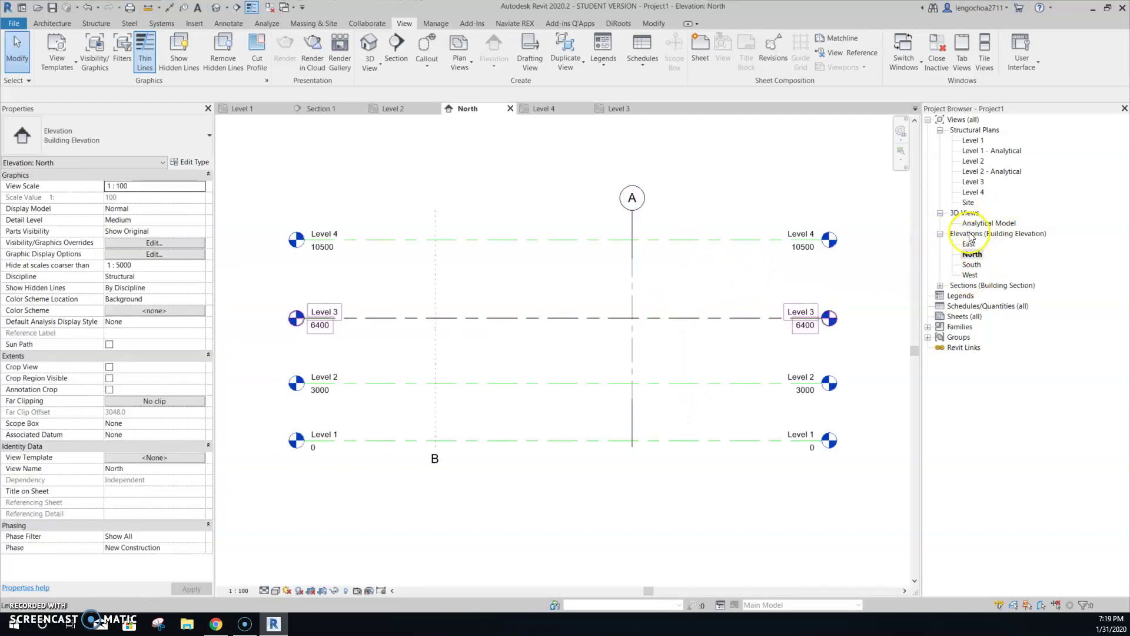
# Switch to the Level 1 plan and close every other view with Close Inactive
pyautogui.moveTo(684, 197); pyautogui.dragTo(690, 212, button='middle')
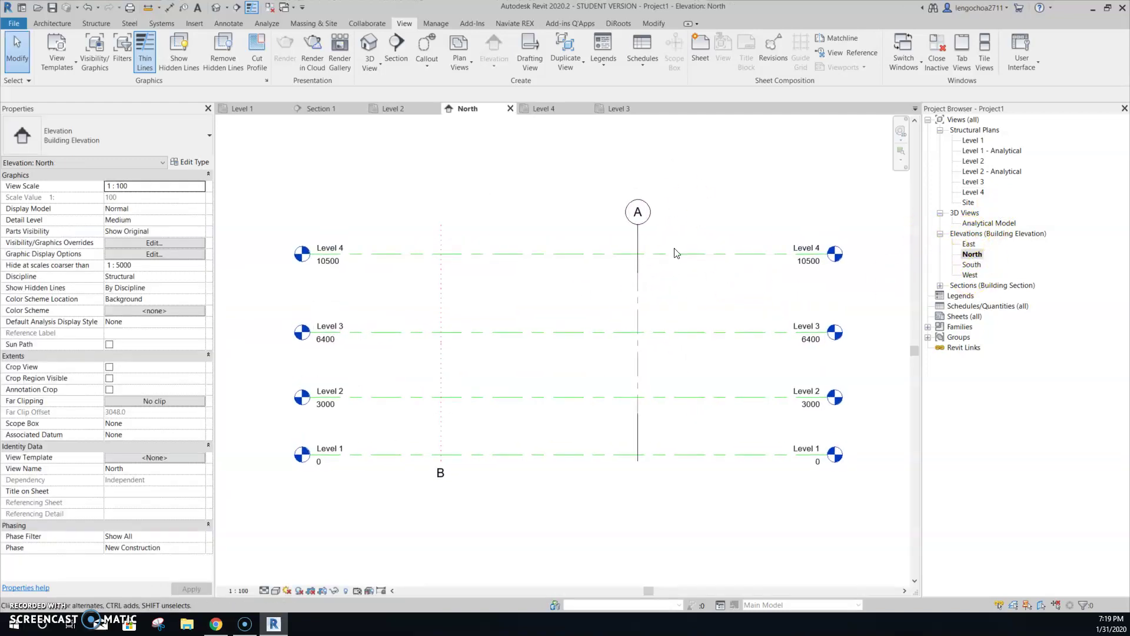
pyautogui.click(254, 109)
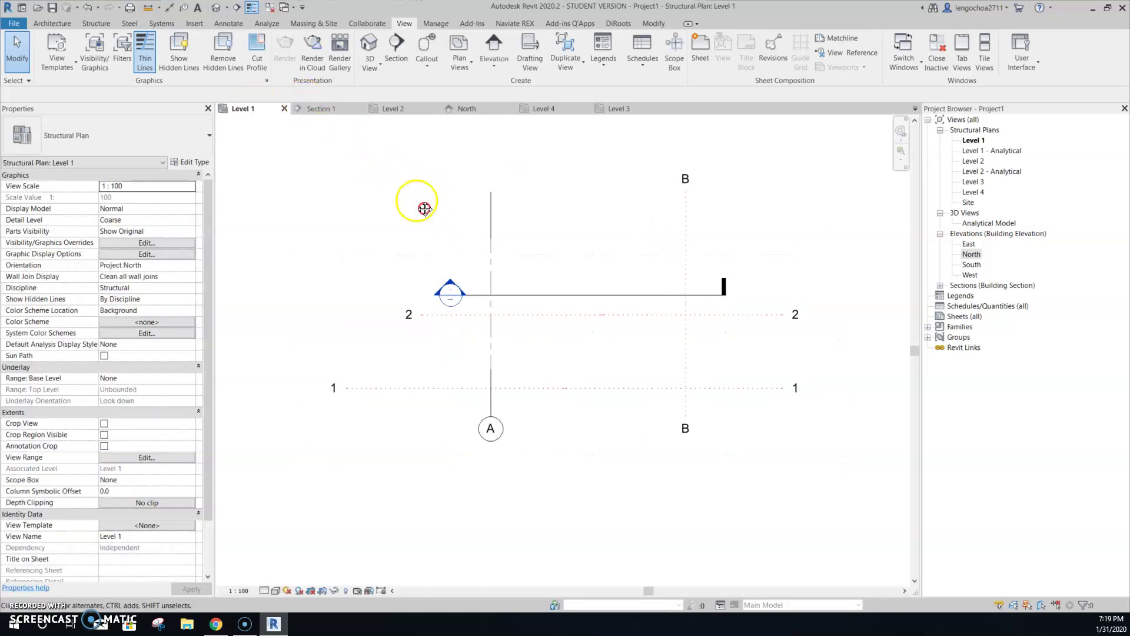
pyautogui.click(268, 9)
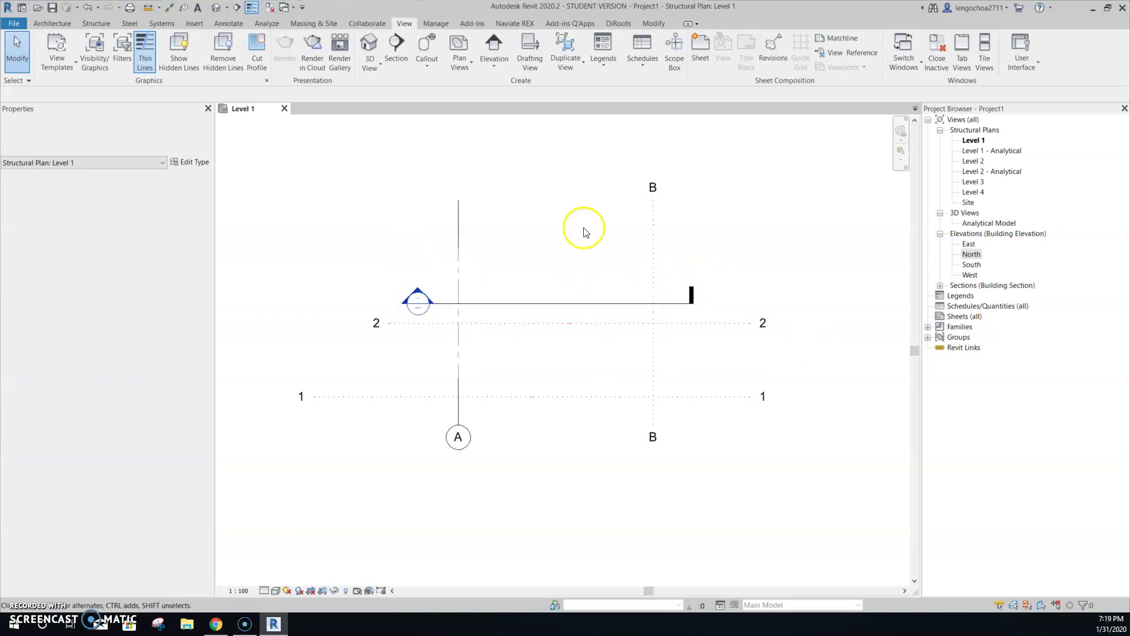
pyautogui.click(551, 252)
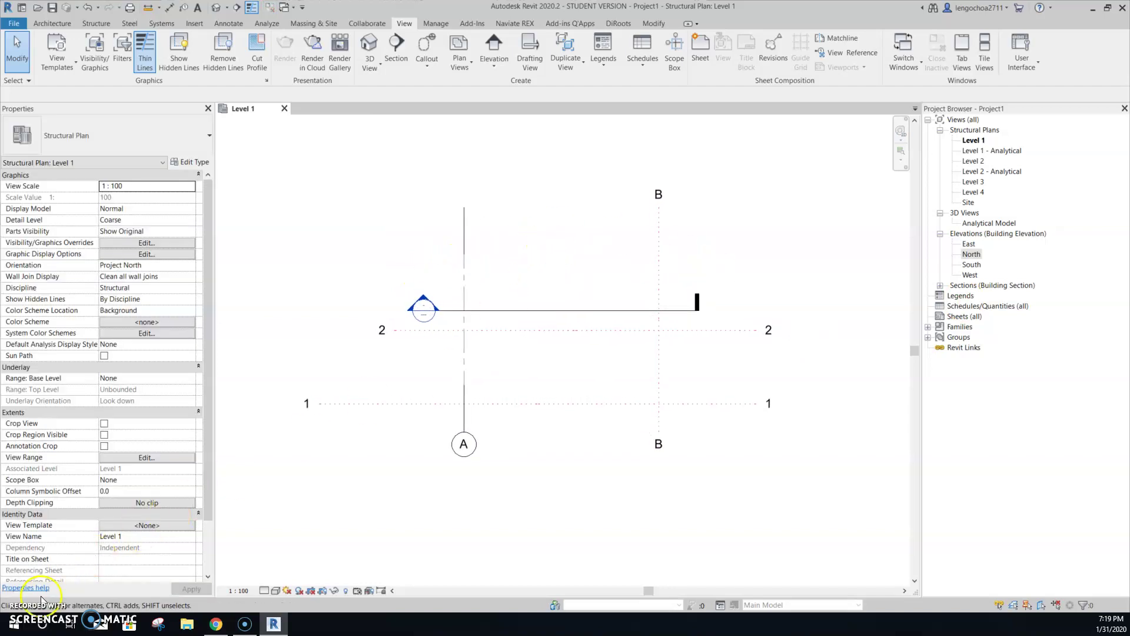